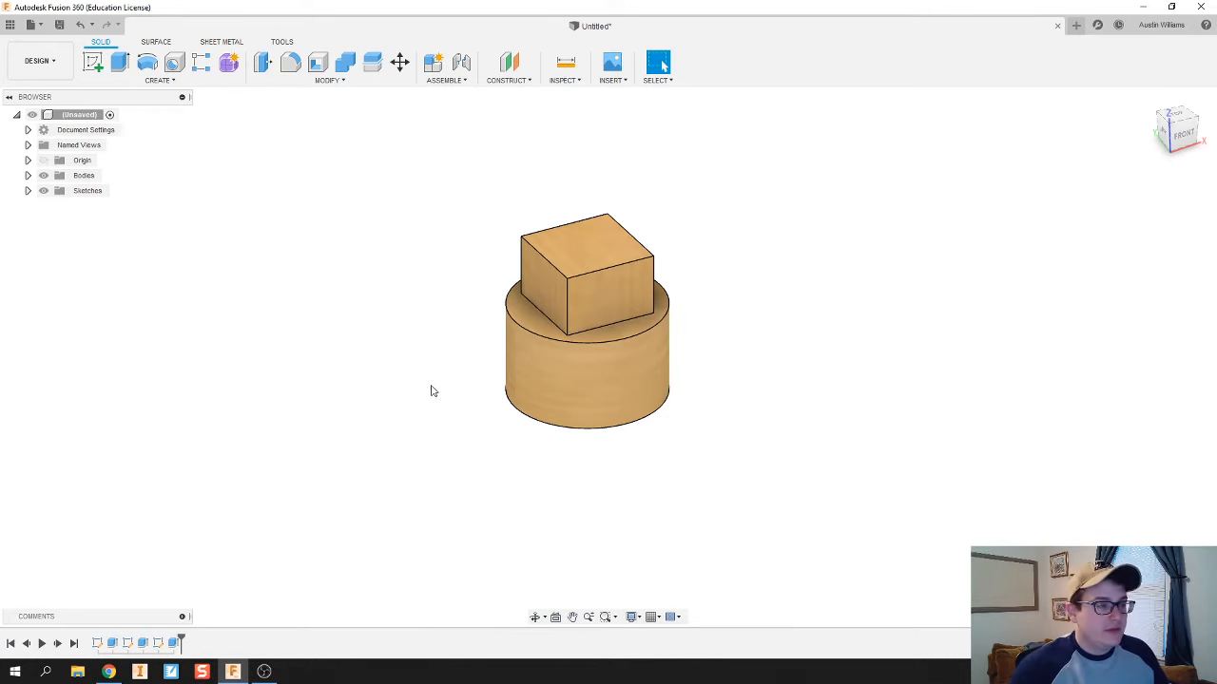
{"action": "mouse_move", "coordinate": [452, 409]}
{"action": "middle_mouse_down", "text": "shift"}
{"action": "mouse_move", "coordinate": [426, 285]}
{"action": "mouse_move", "coordinate": [450, 397]}
{"action": "mouse_move", "coordinate": [468, 394]}
{"action": "middle_mouse_up", "text": "shift"}
{"action": "middle_click_drag", "start_coordinate": [399, 332], "coordinate": [410, 361], "text": "shift"}
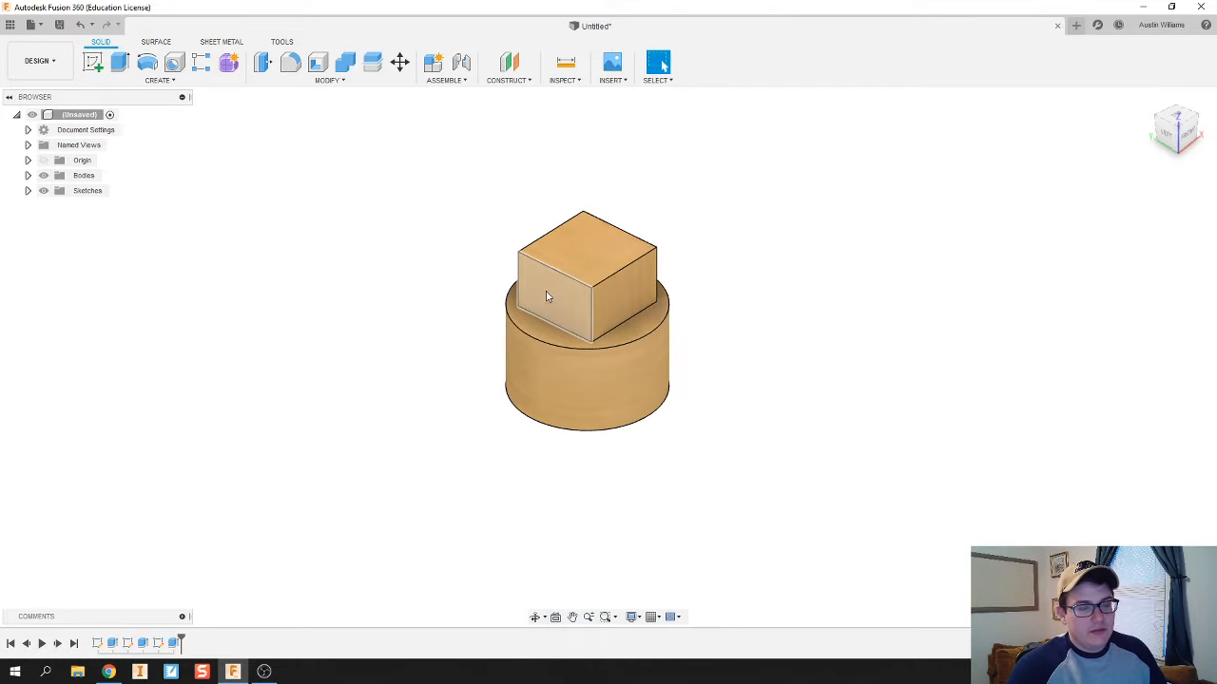
{"action": "middle_click_drag", "start_coordinate": [459, 299], "coordinate": [492, 299], "text": "shift"}
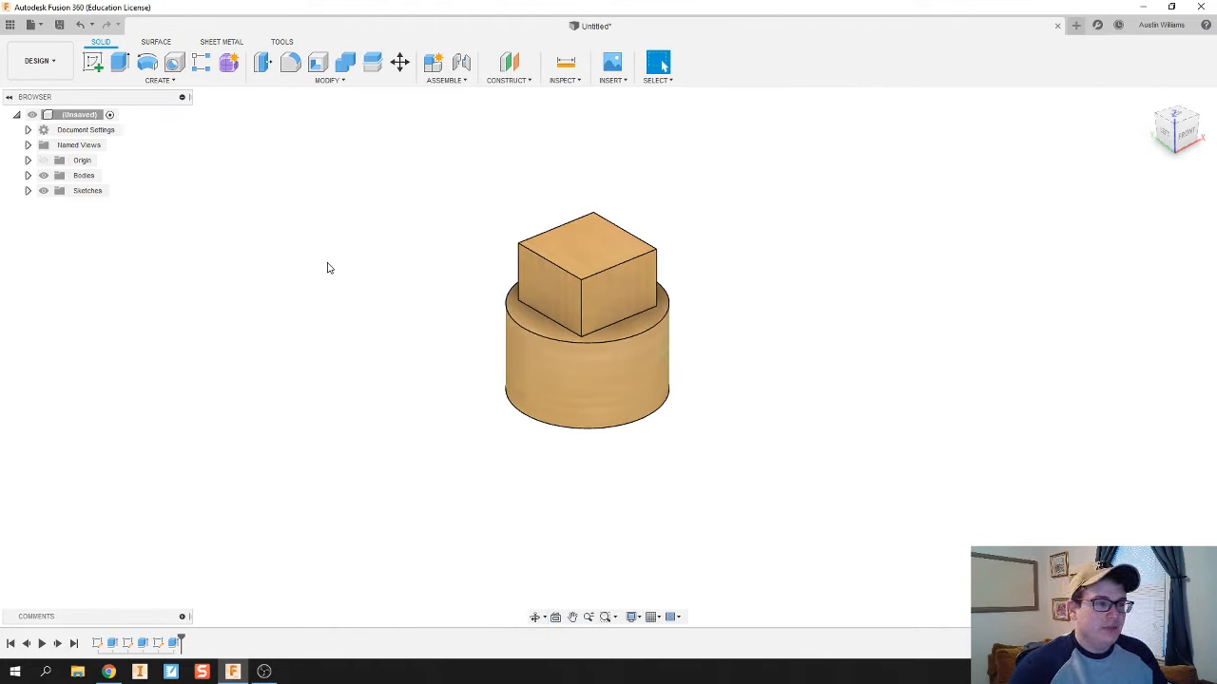
Step: Save the design in Admin Project under the name "01. Simple Shape Extrusions"
{"action": "left_click", "coordinate": [31, 24]}
{"action": "left_click", "coordinate": [128, 141]}
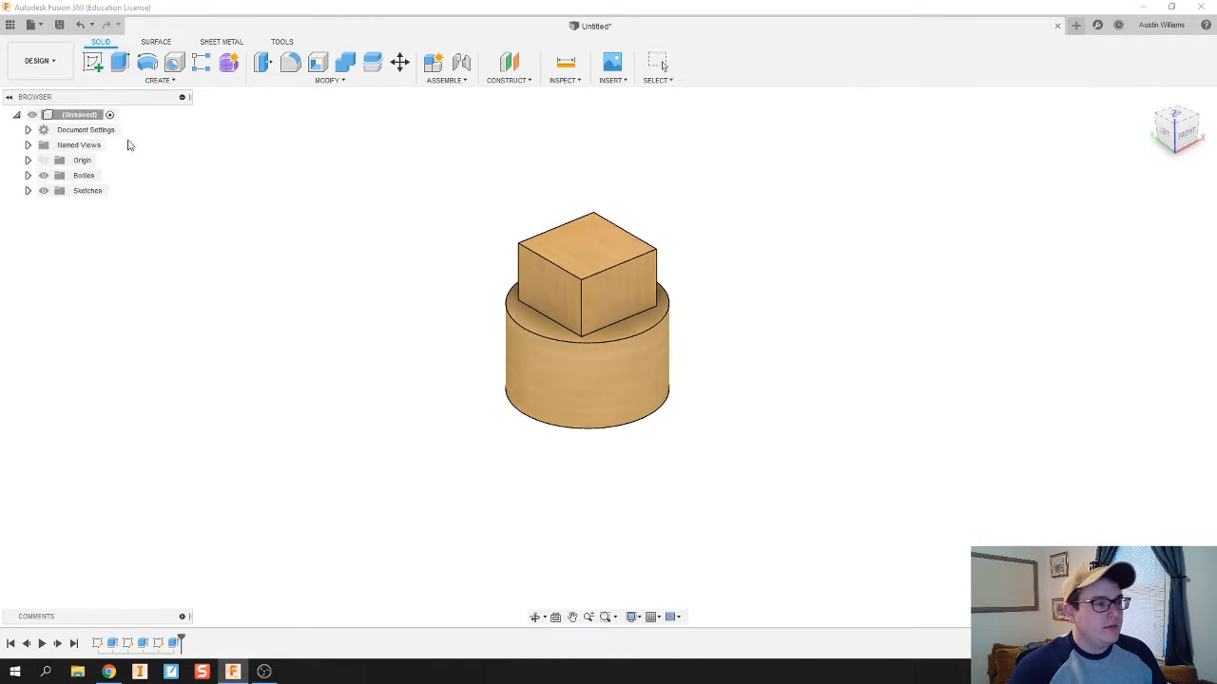
{"action": "type", "text": "c"}
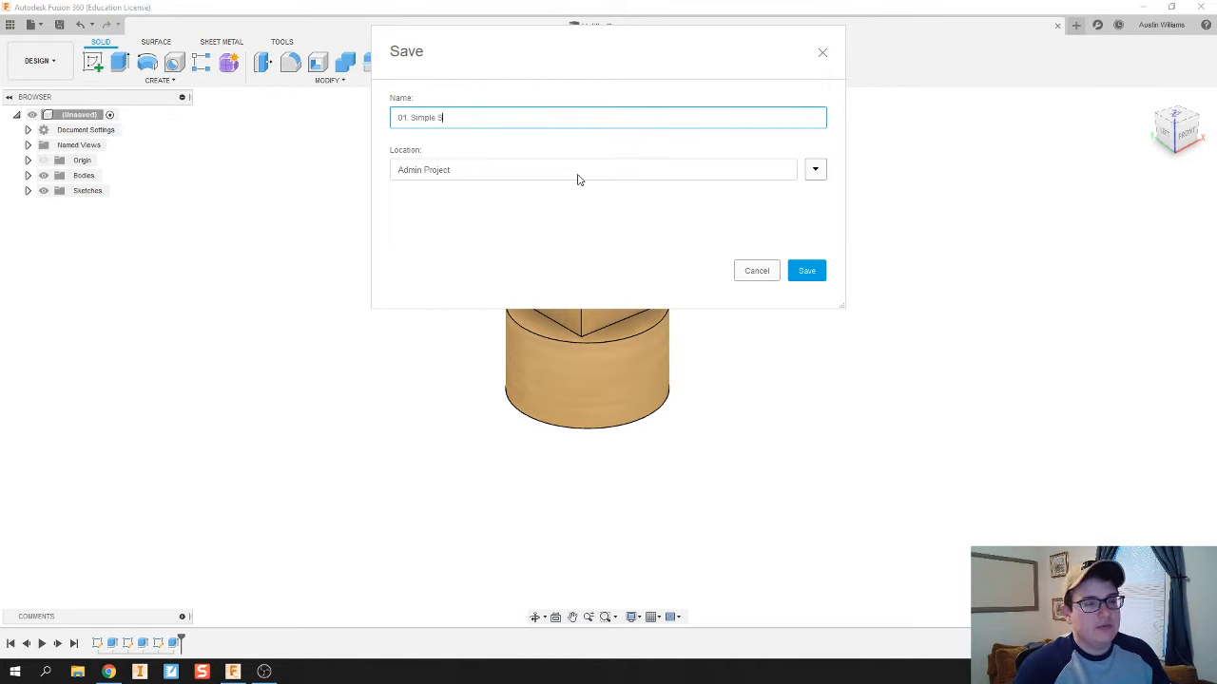
{"action": "type", "text": "1. Simple Shape Extrus"}
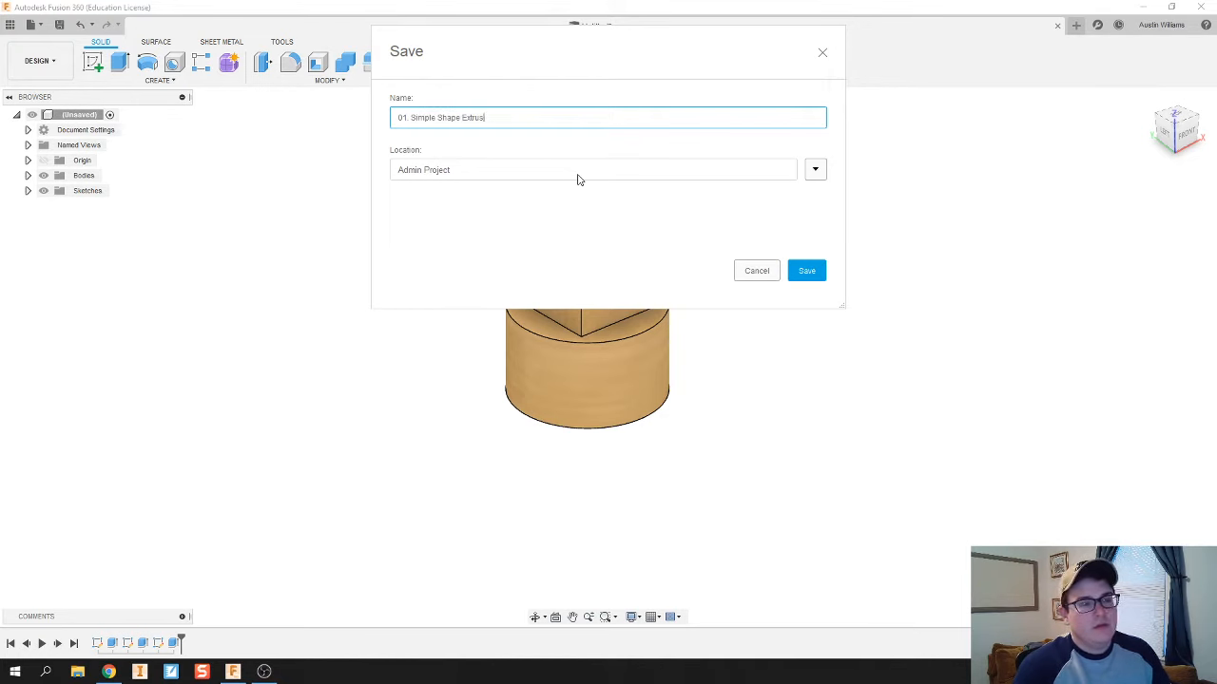
{"action": "type", "text": "ions"}
{"action": "key", "text": "Return"}
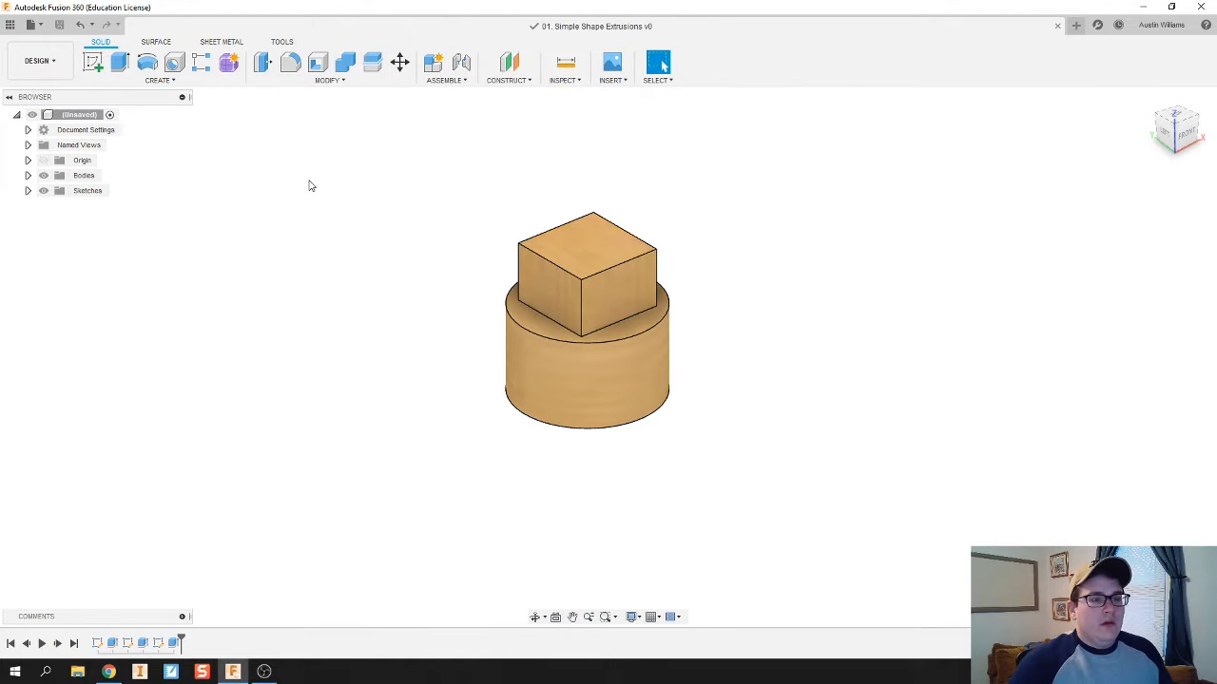
Step: Create a new, empty design in a separate document
{"action": "left_click", "coordinate": [33, 25]}
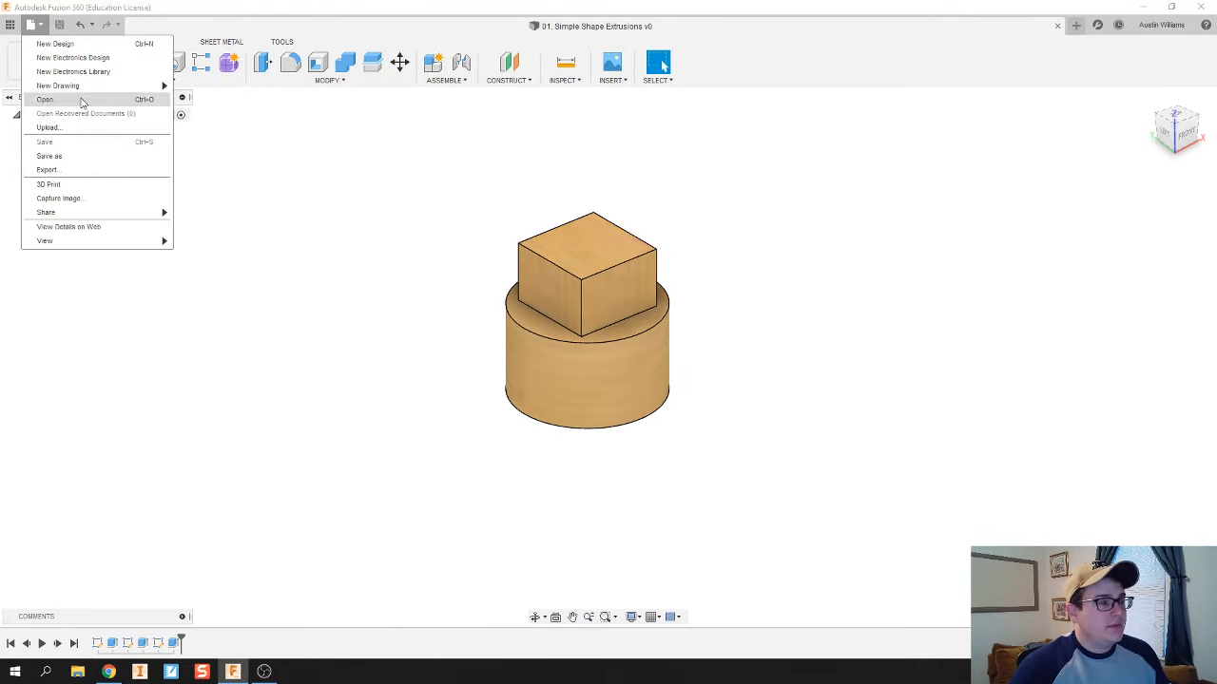
{"action": "left_click", "coordinate": [92, 44]}
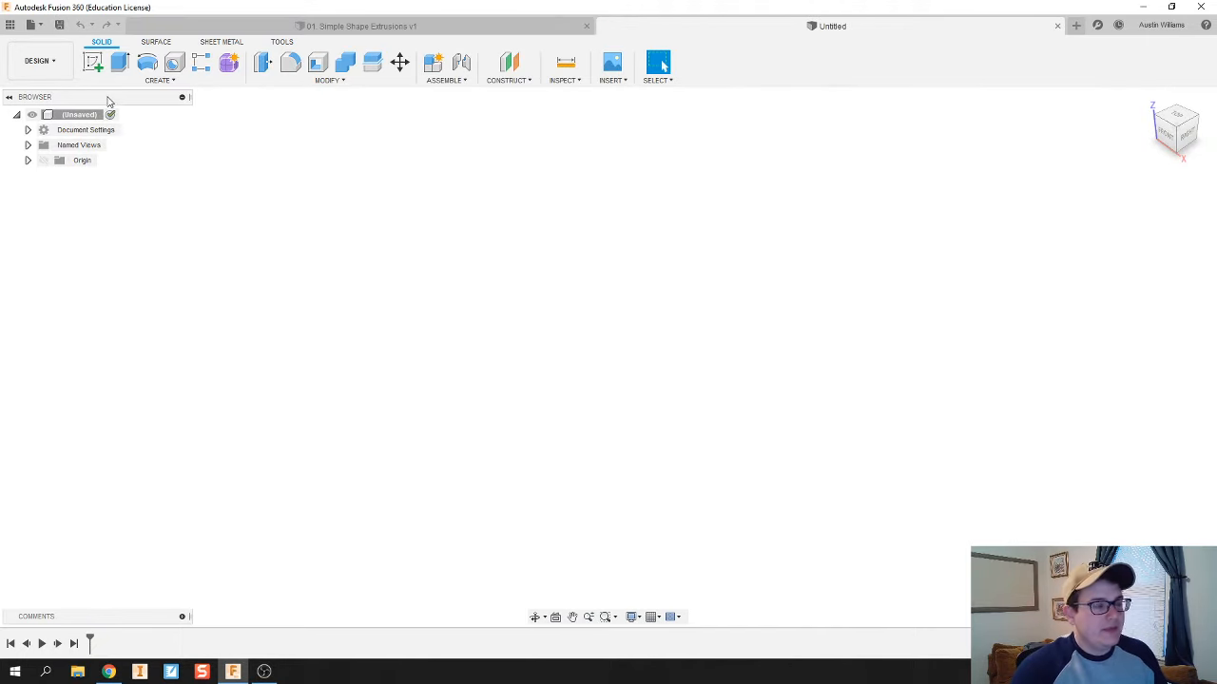
{"action": "left_click", "coordinate": [36, 63]}
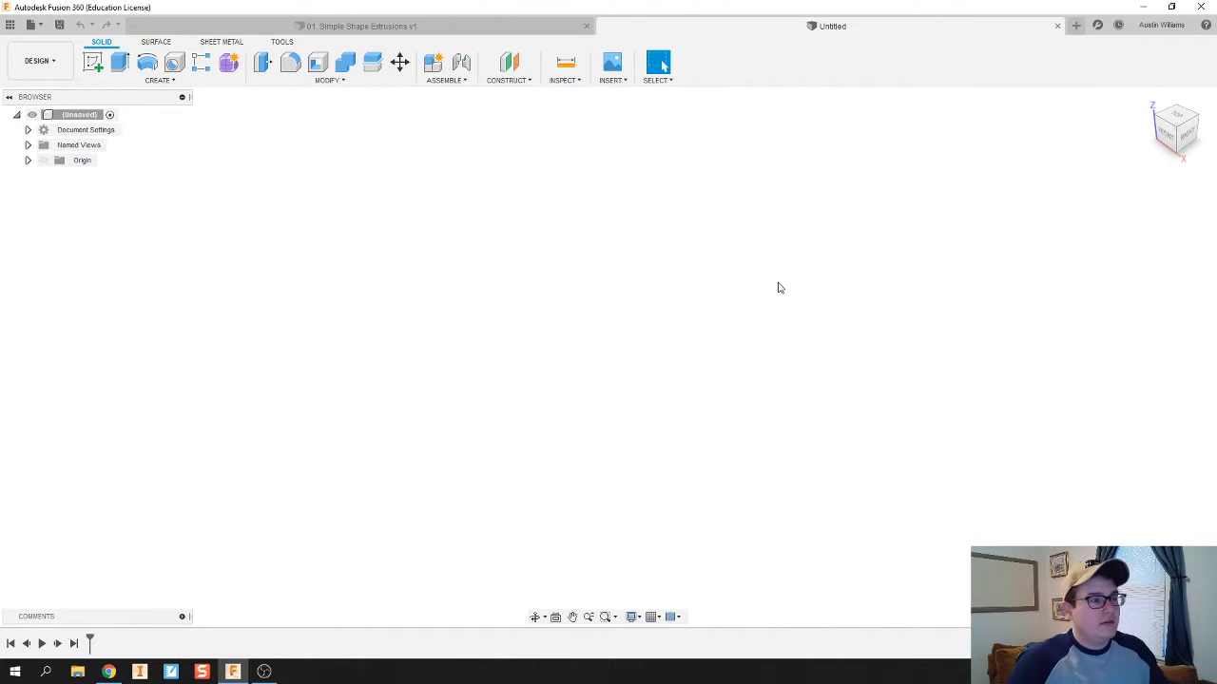
Step: Start a new sketch on the horizontal XY plane of the empty design
{"action": "left_click", "coordinate": [95, 74]}
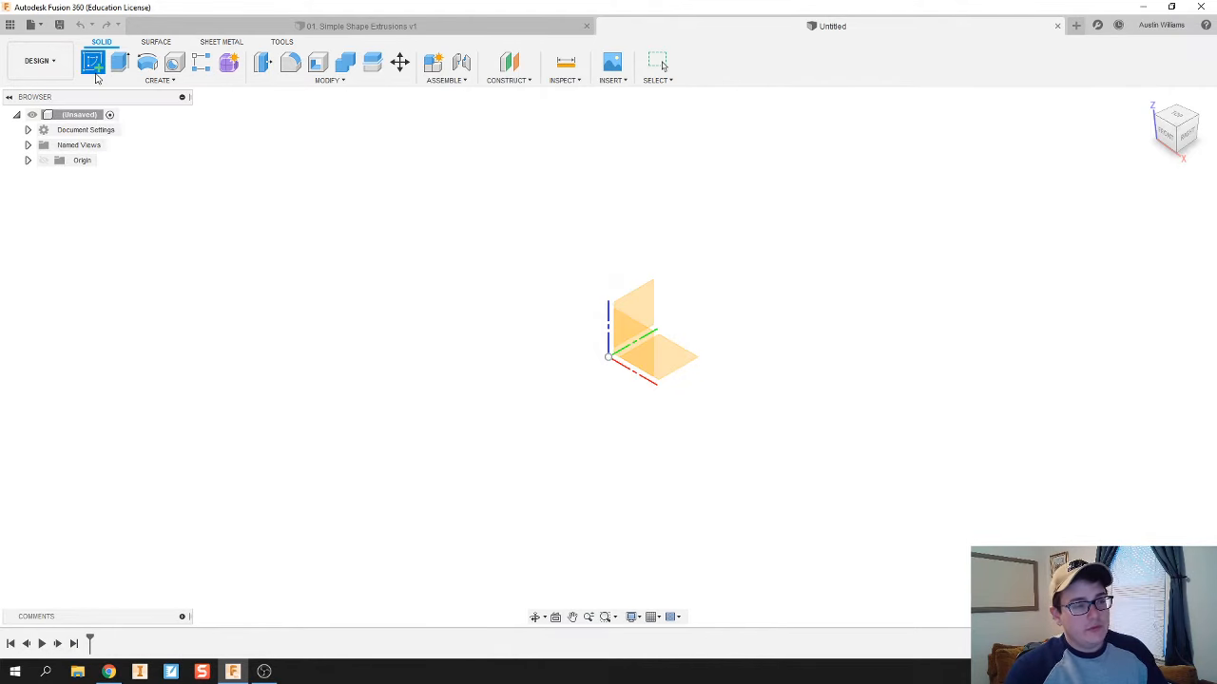
{"action": "left_click", "coordinate": [618, 362]}
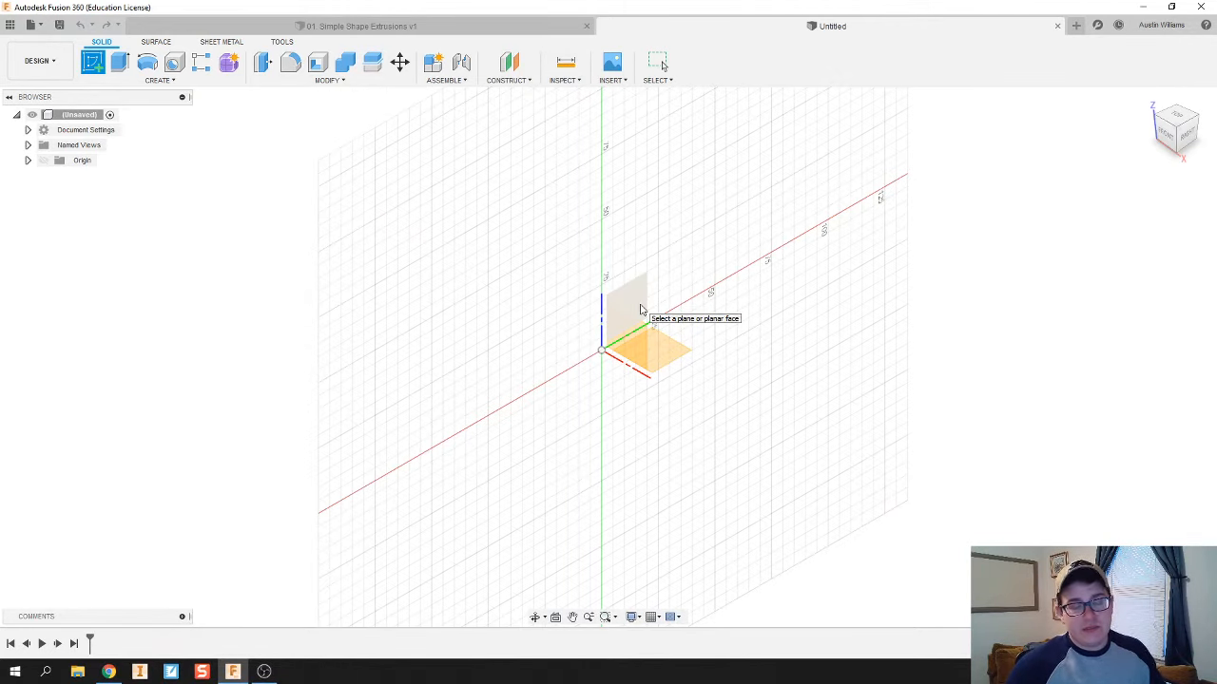
{"action": "left_click", "coordinate": [661, 360]}
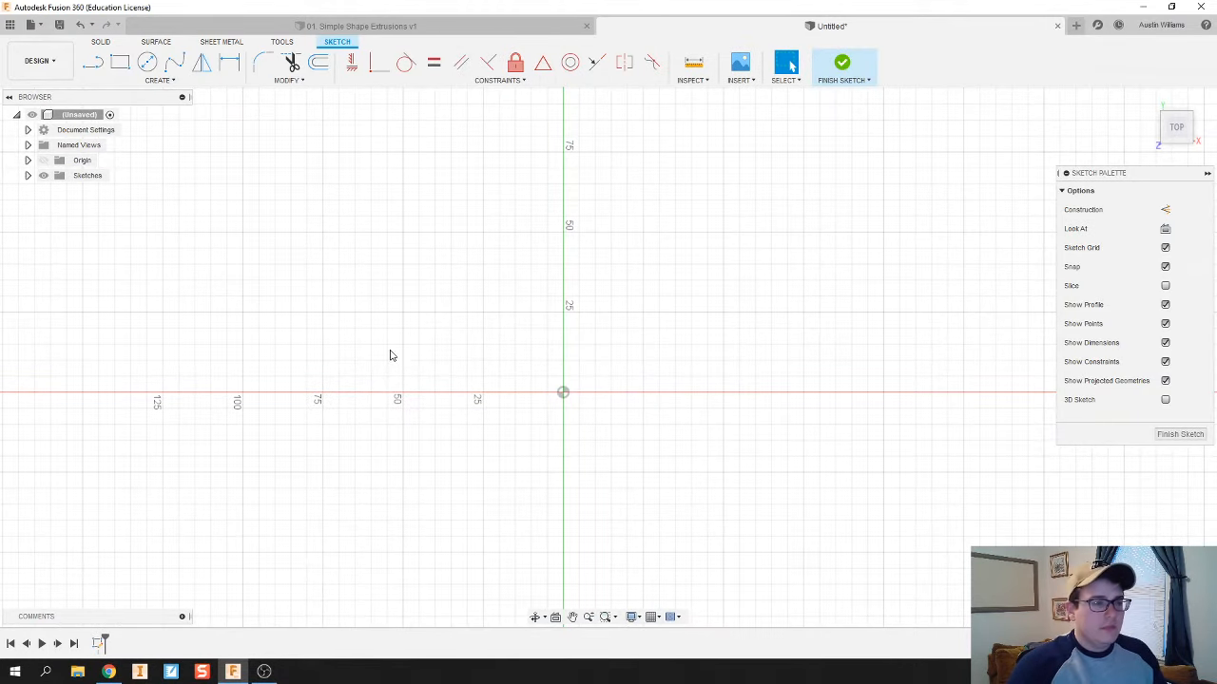
{"action": "left_click", "coordinate": [120, 63]}
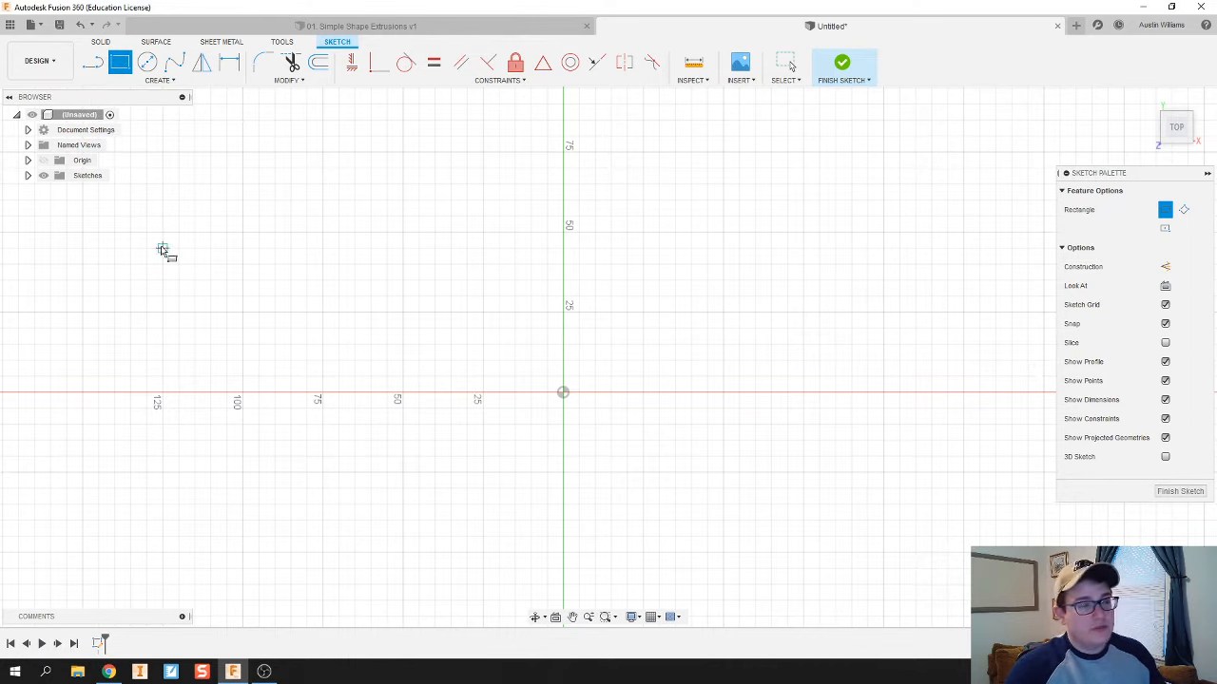
{"action": "left_click", "coordinate": [96, 67]}
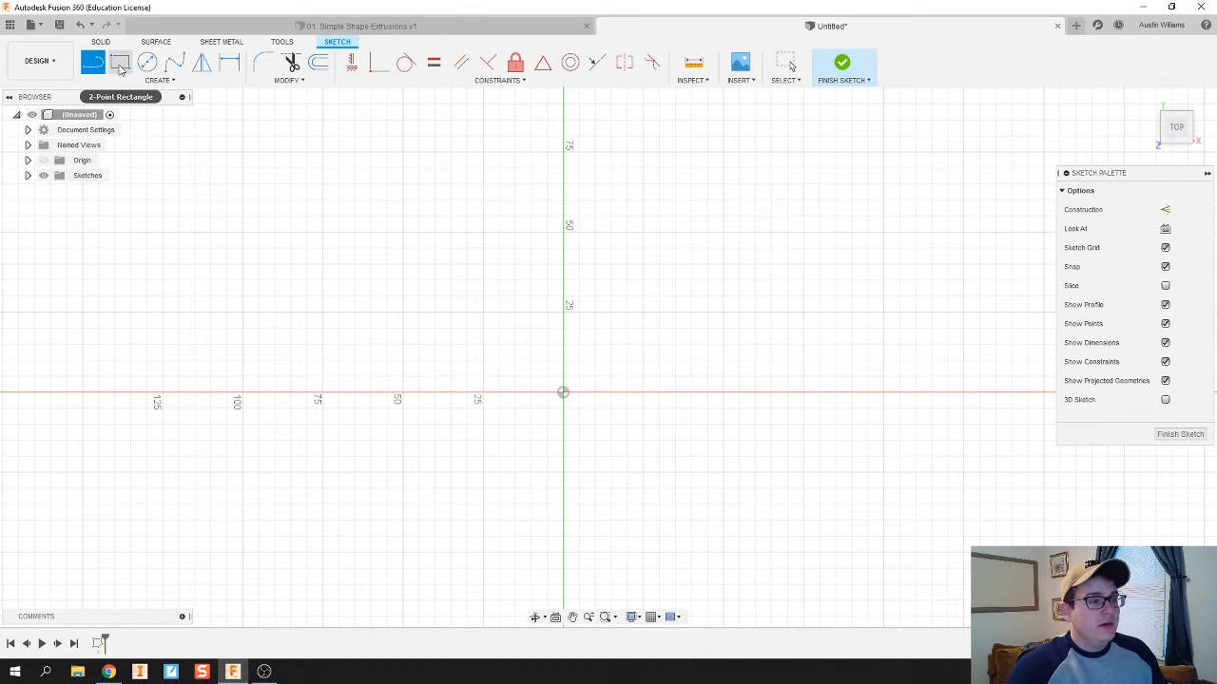
{"action": "left_click", "coordinate": [118, 65]}
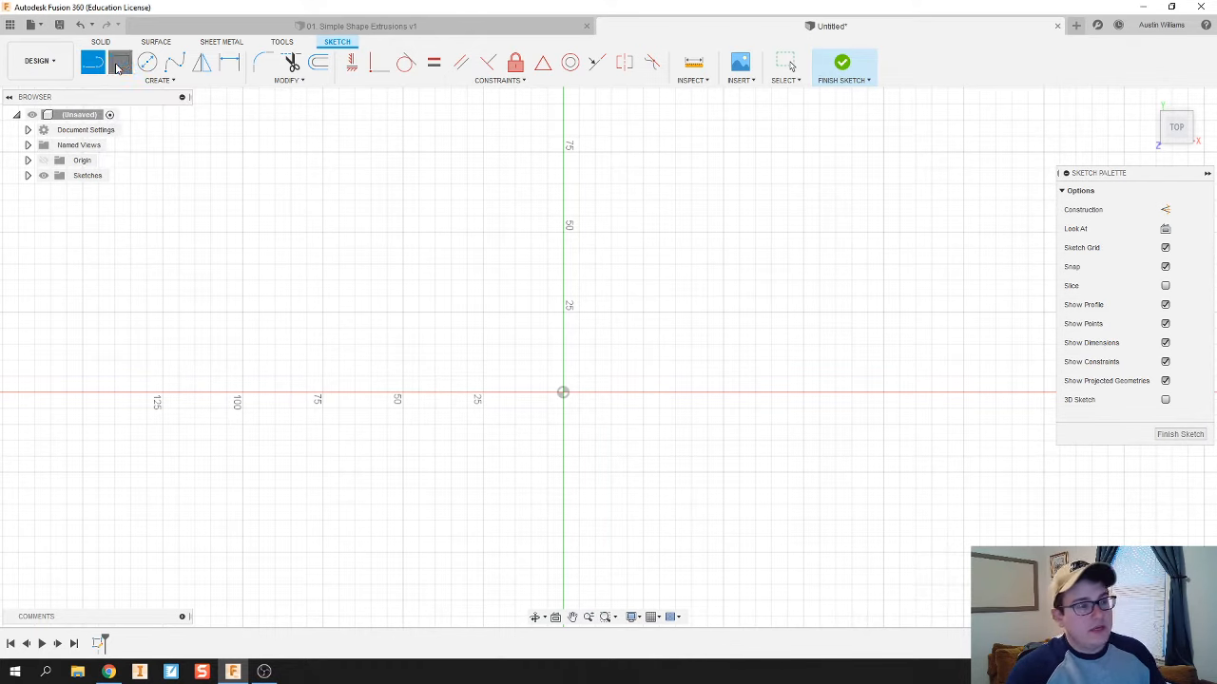
{"action": "left_click", "coordinate": [147, 63]}
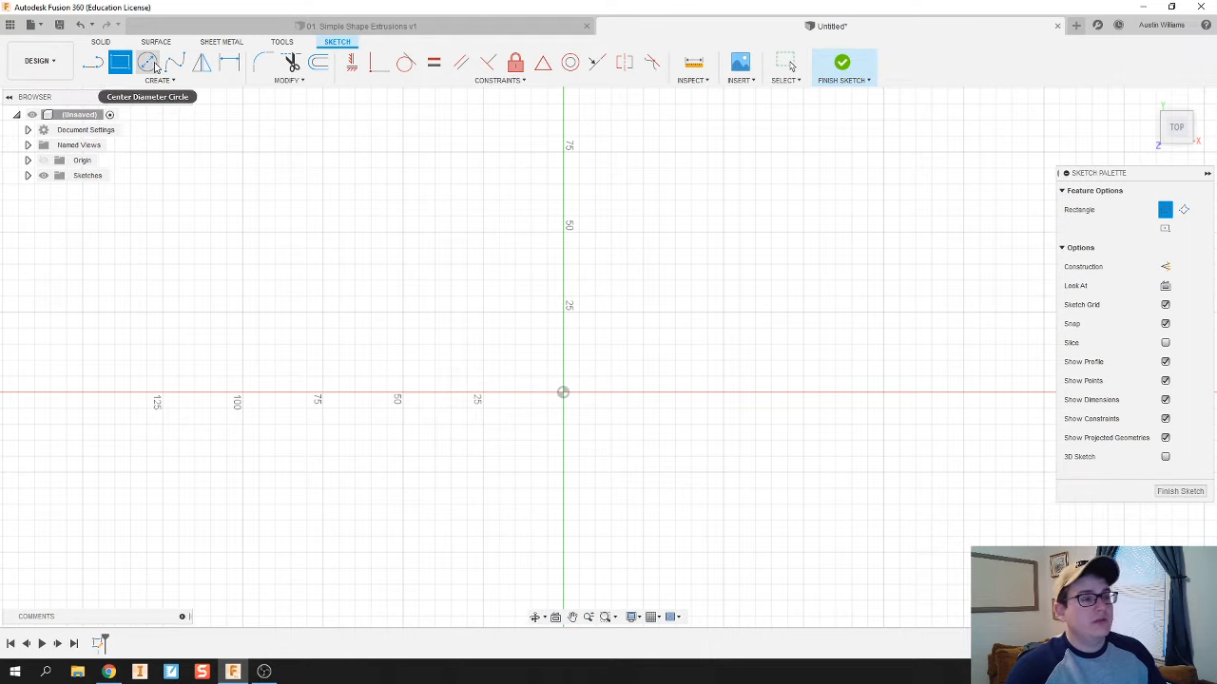
{"action": "left_click", "coordinate": [176, 64]}
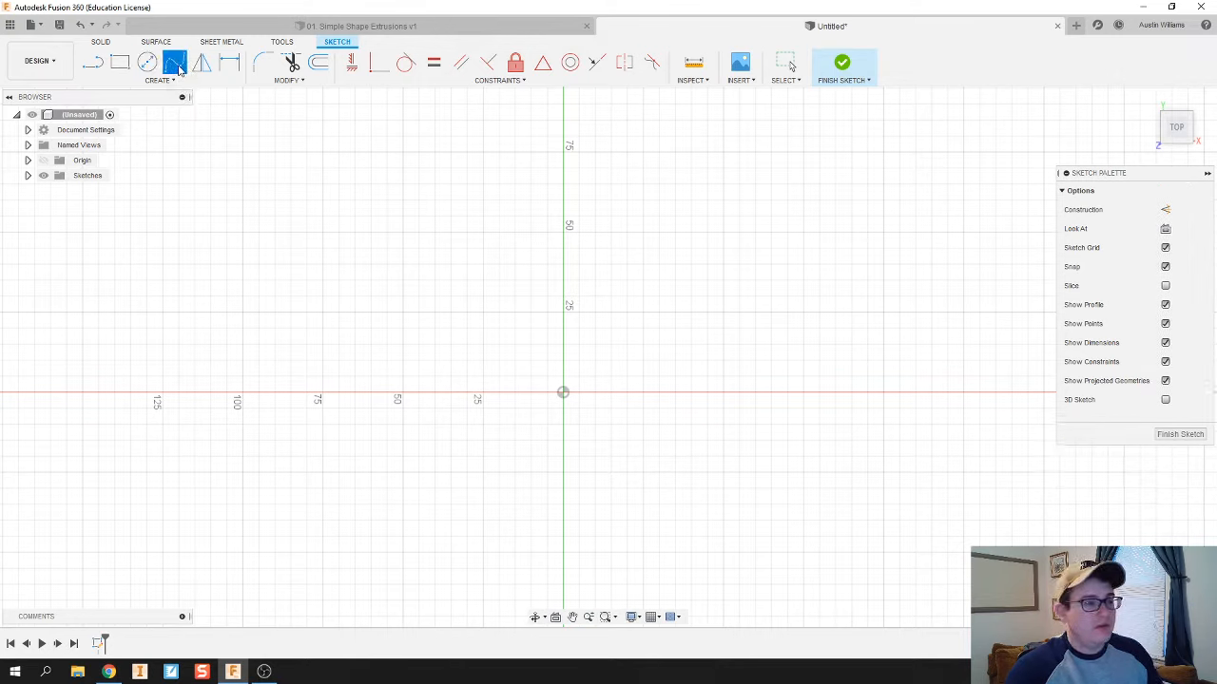
Step: Sketch a two-point rectangle with one corner at the origin and delete it again
{"action": "left_click", "coordinate": [121, 64]}
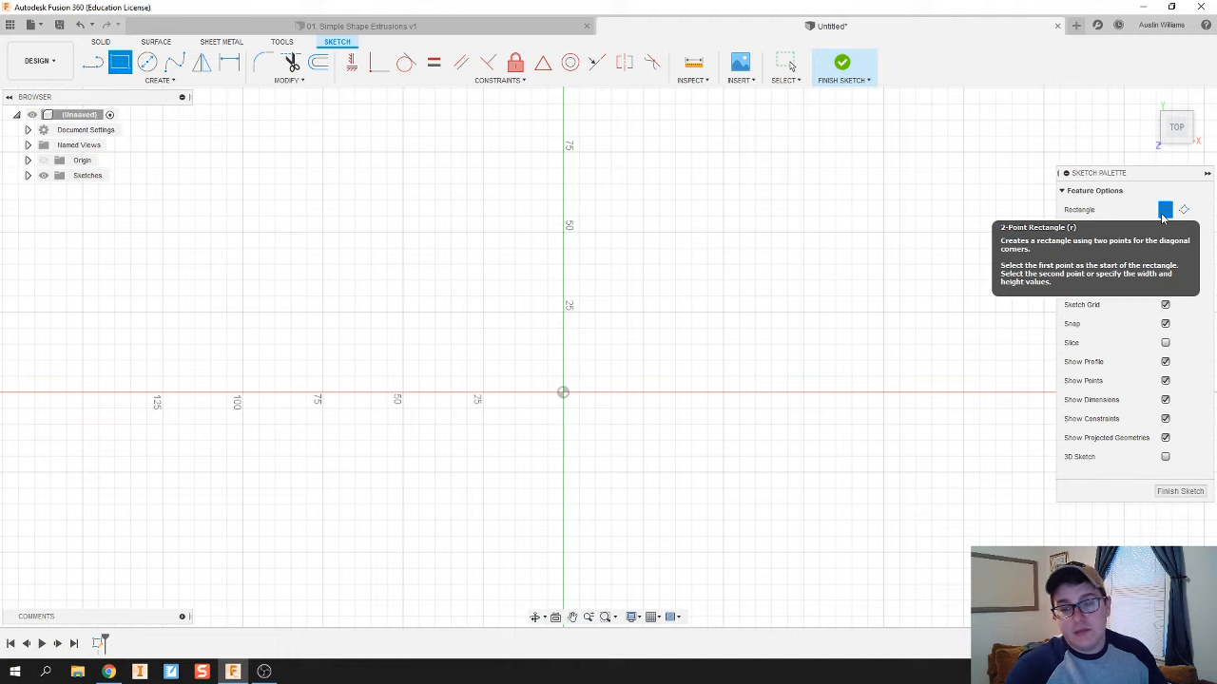
{"action": "left_click", "coordinate": [562, 393]}
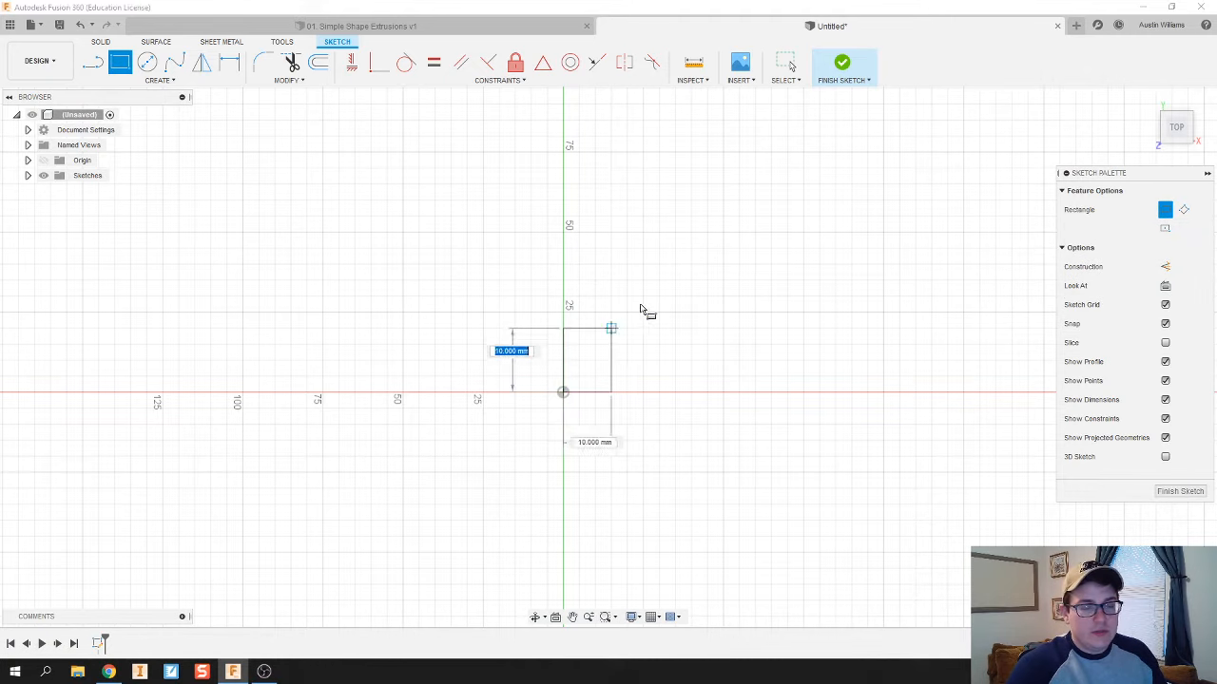
{"action": "left_click", "coordinate": [774, 209]}
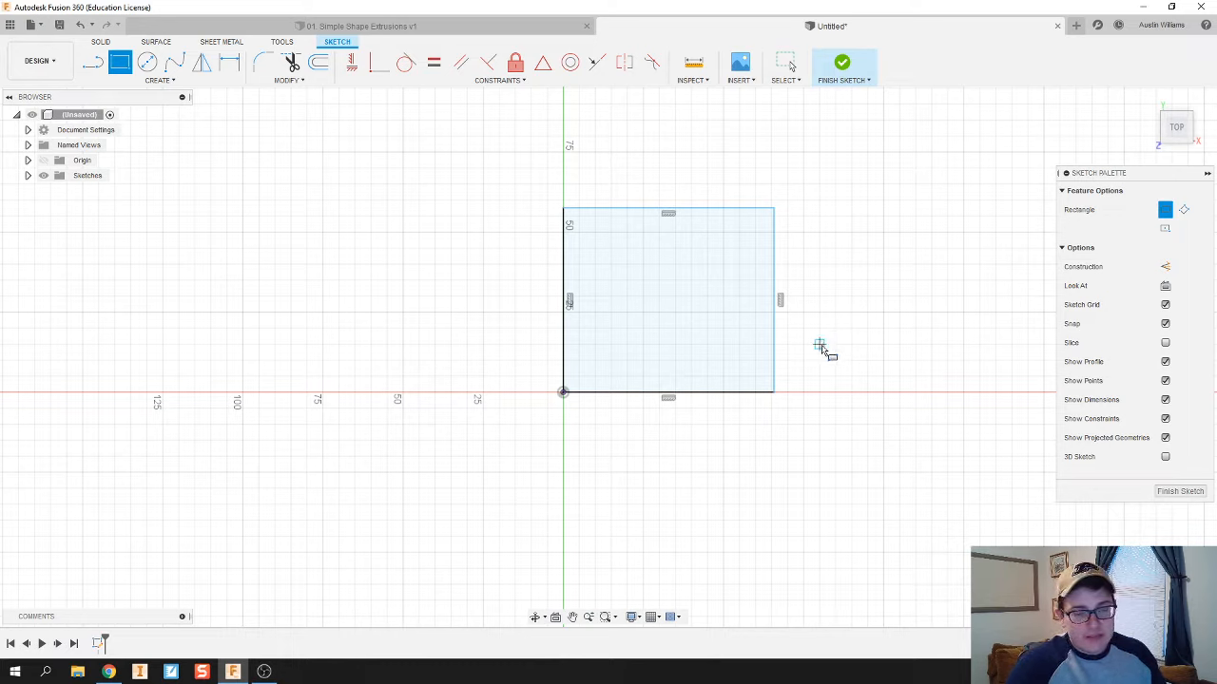
{"action": "key", "text": "Escape"}
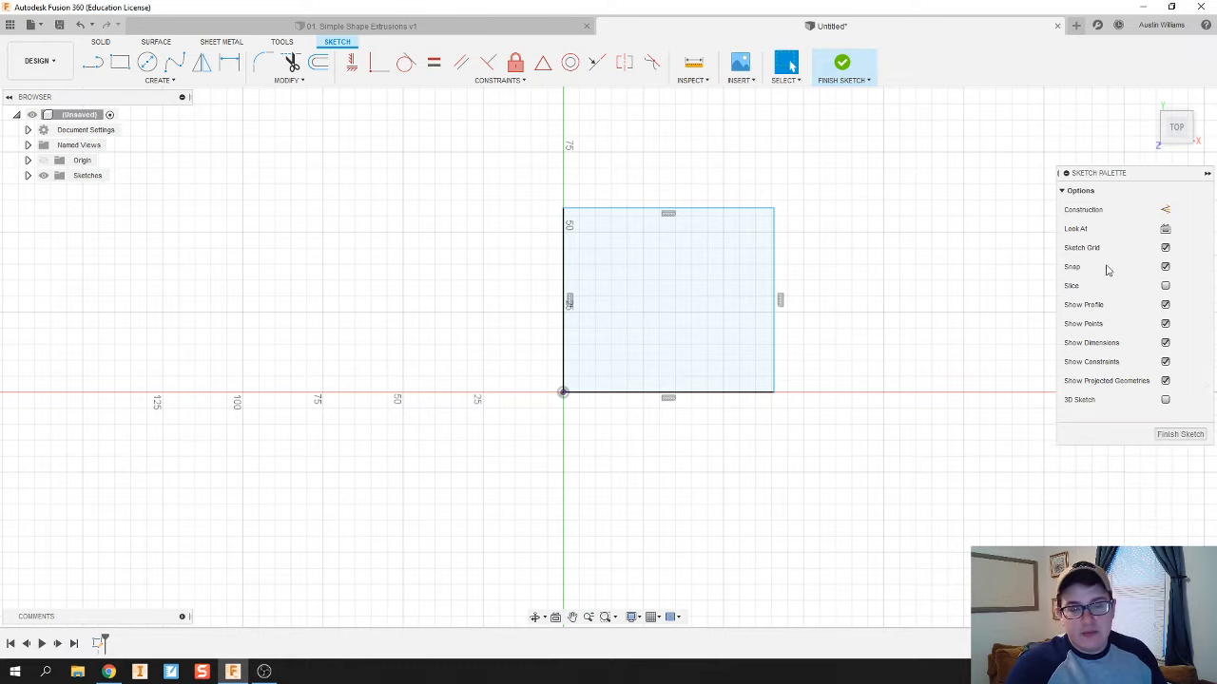
{"action": "left_click", "coordinate": [674, 247]}
{"action": "key", "text": "Delete"}
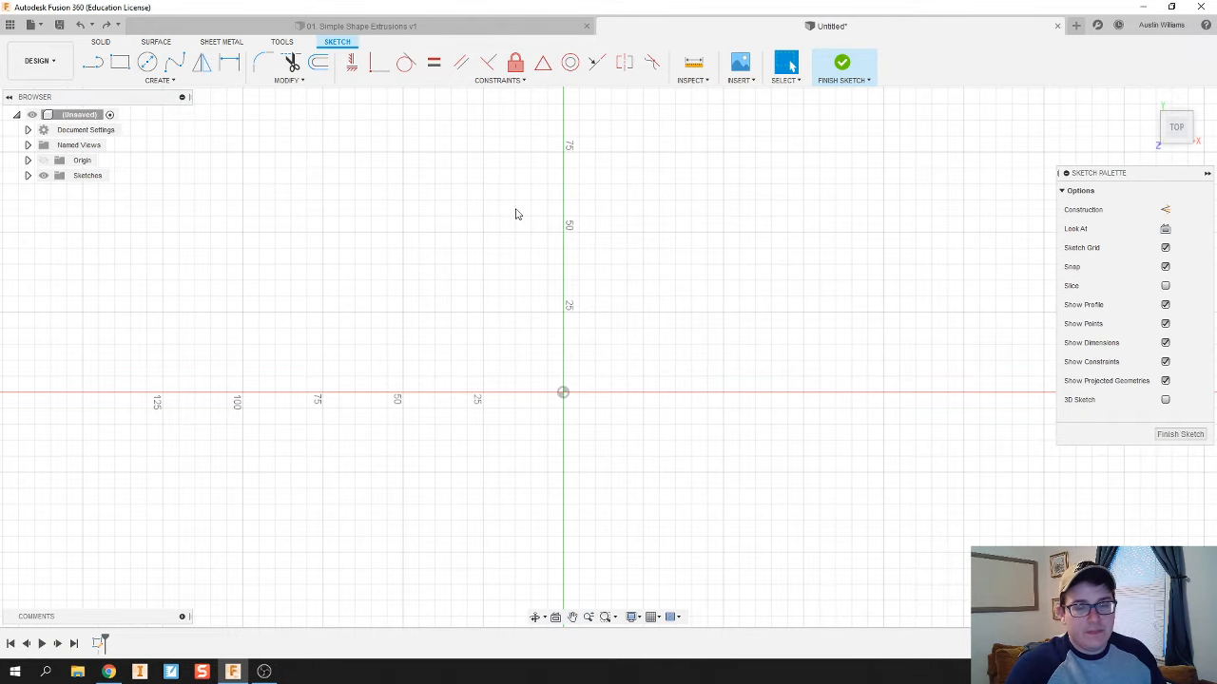
Step: Sketch a center rectangle about 50 by 50 mm, centred on the origin
{"action": "left_click", "coordinate": [120, 63]}
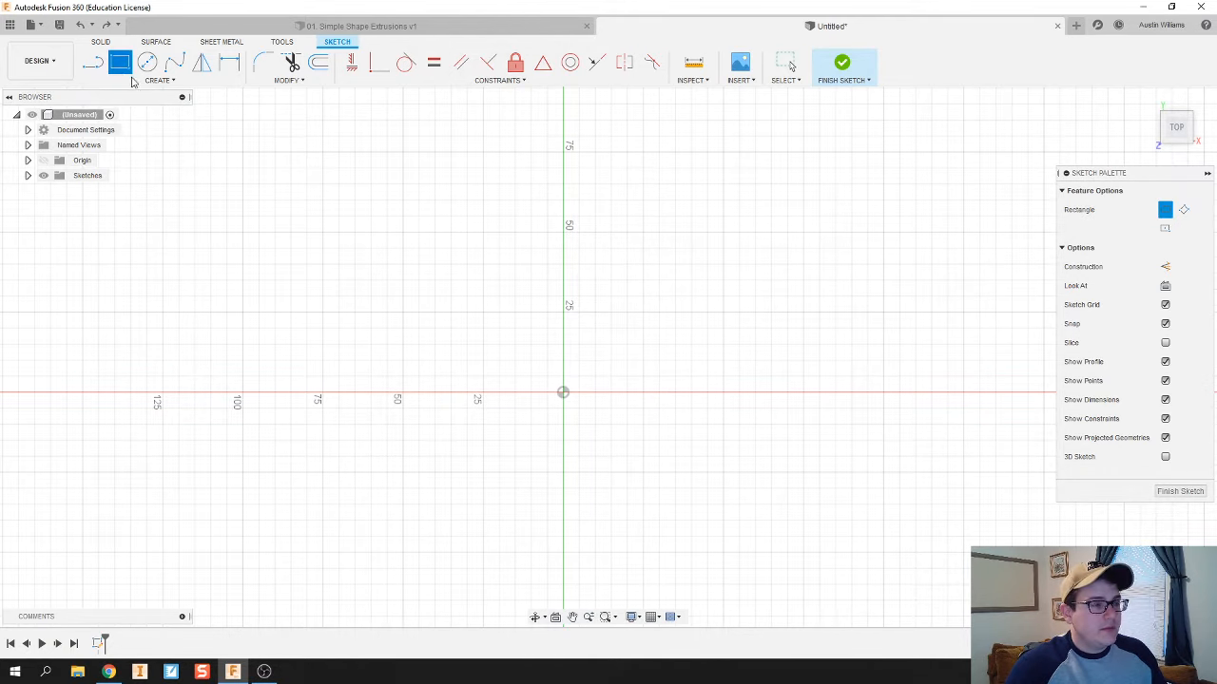
{"action": "left_click", "coordinate": [1164, 231]}
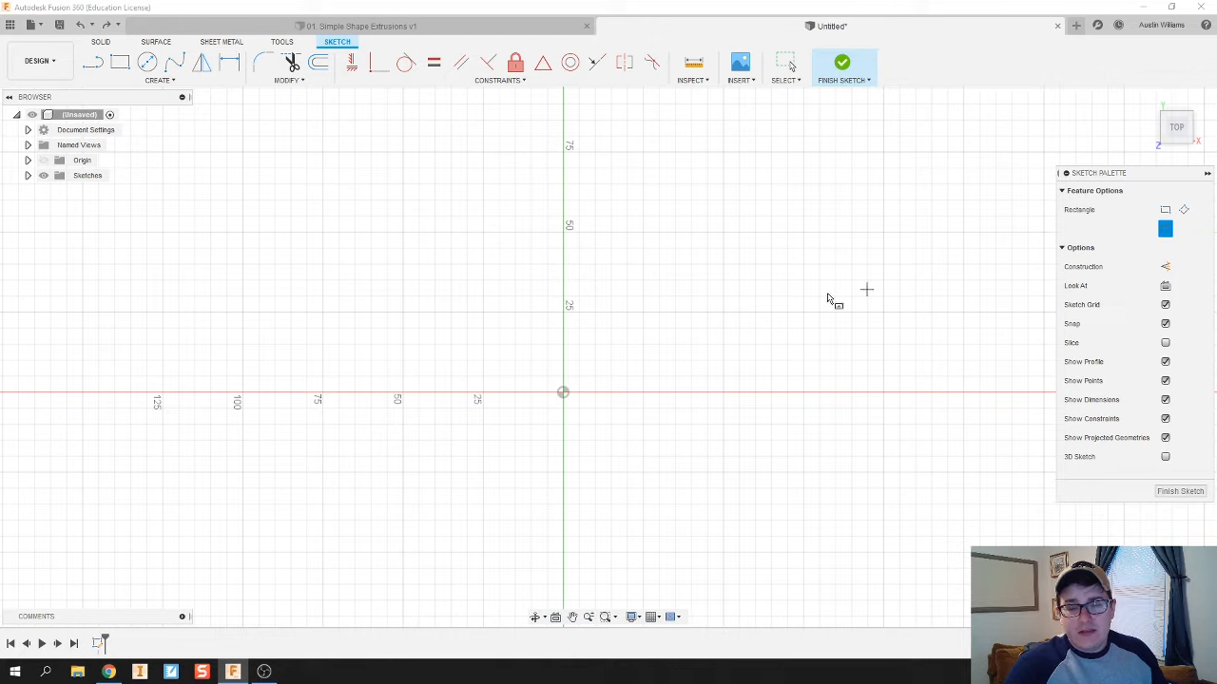
{"action": "left_click", "coordinate": [563, 393]}
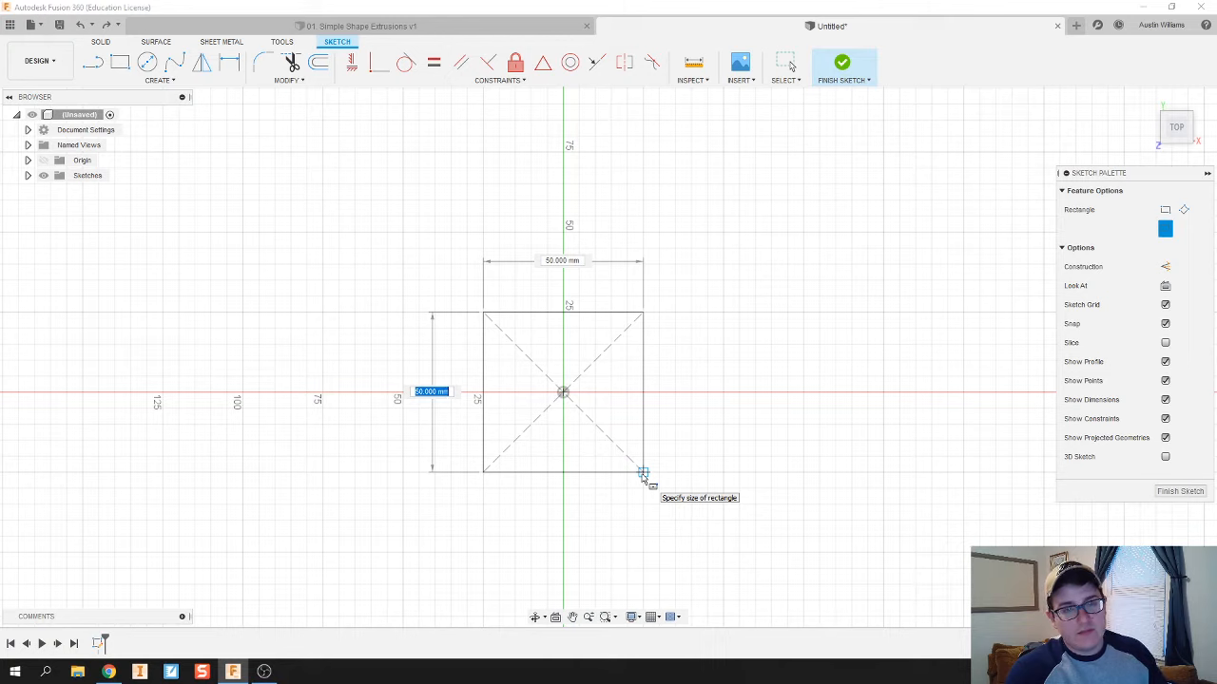
{"action": "left_click", "coordinate": [643, 474]}
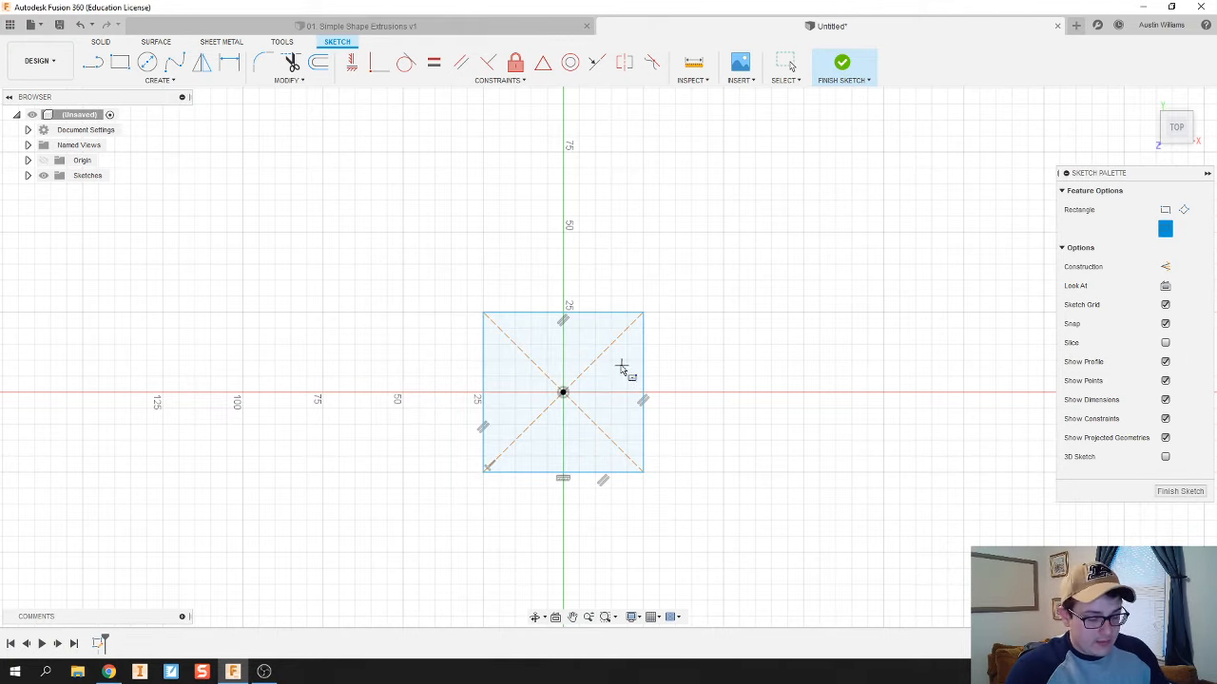
{"action": "key", "text": "d"}
{"action": "left_click", "coordinate": [580, 312]}
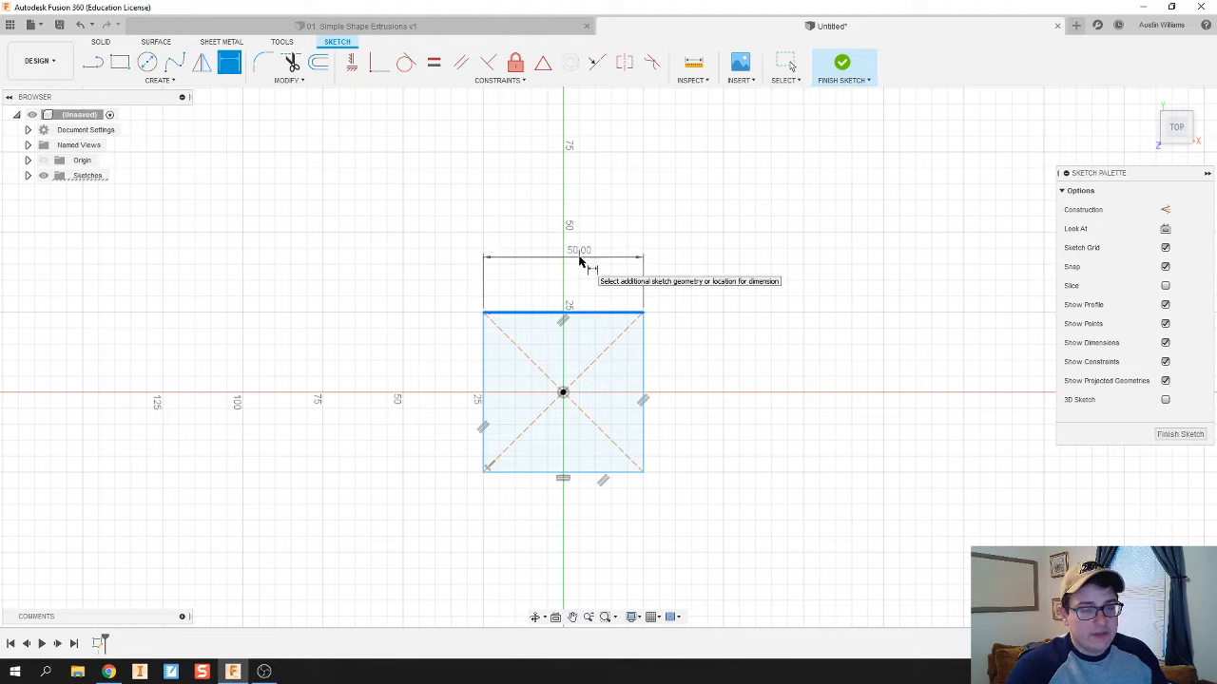
{"action": "key", "text": "Escape"}
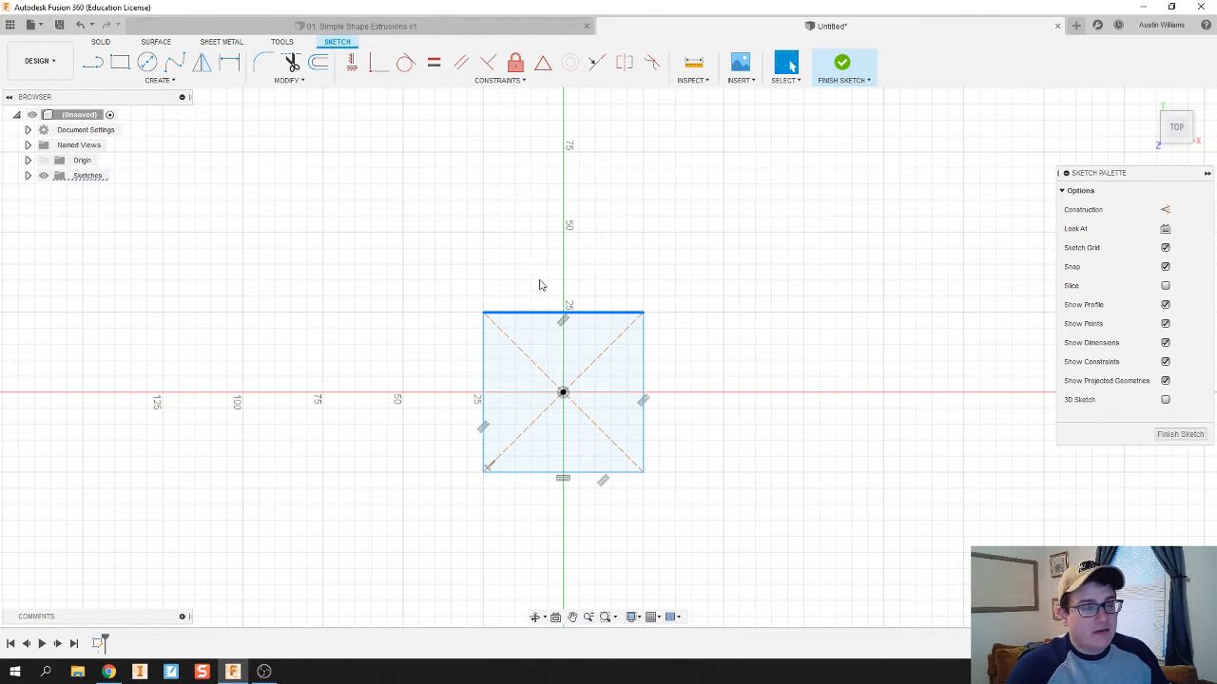
{"action": "key", "text": "d"}
{"action": "left_click", "coordinate": [576, 313]}
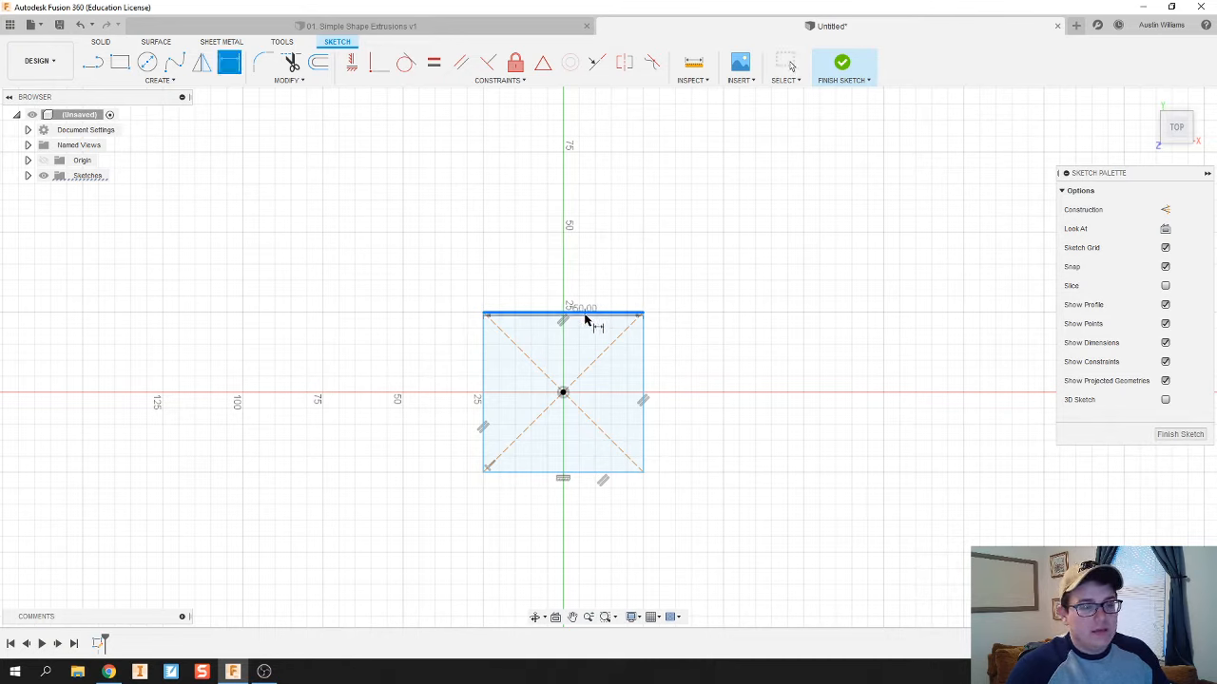
{"action": "key", "text": "Escape"}
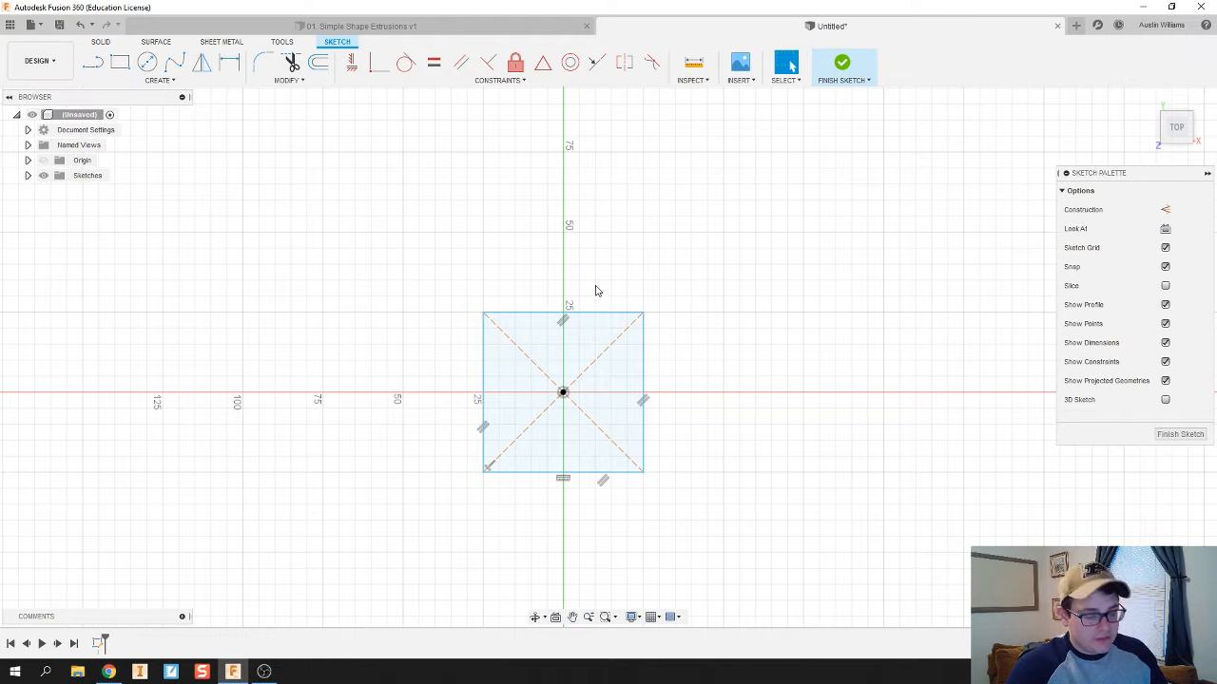
Step: Dimension the center rectangle with a width of 50 mm along its upper edge and a height of 50 mm along its left edge
{"action": "key", "text": "d"}
{"action": "left_click", "coordinate": [593, 313]}
{"action": "left_click", "coordinate": [588, 270]}
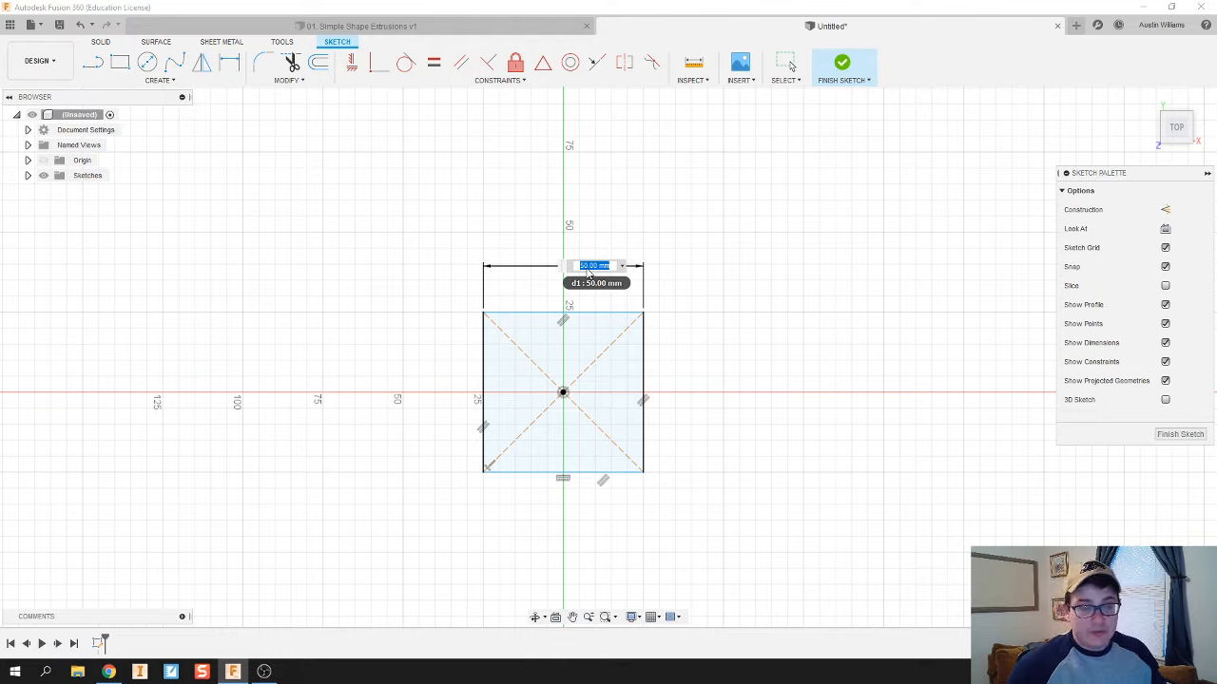
{"action": "type", "text": "1"}
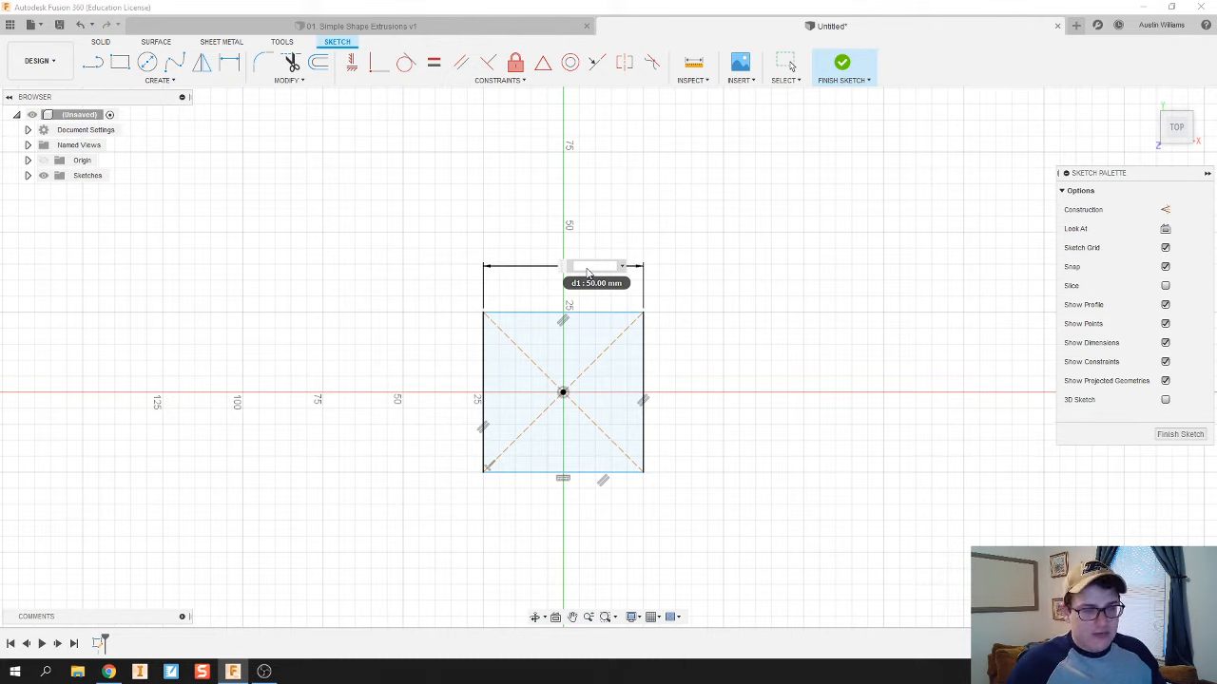
{"action": "key", "text": "Return"}
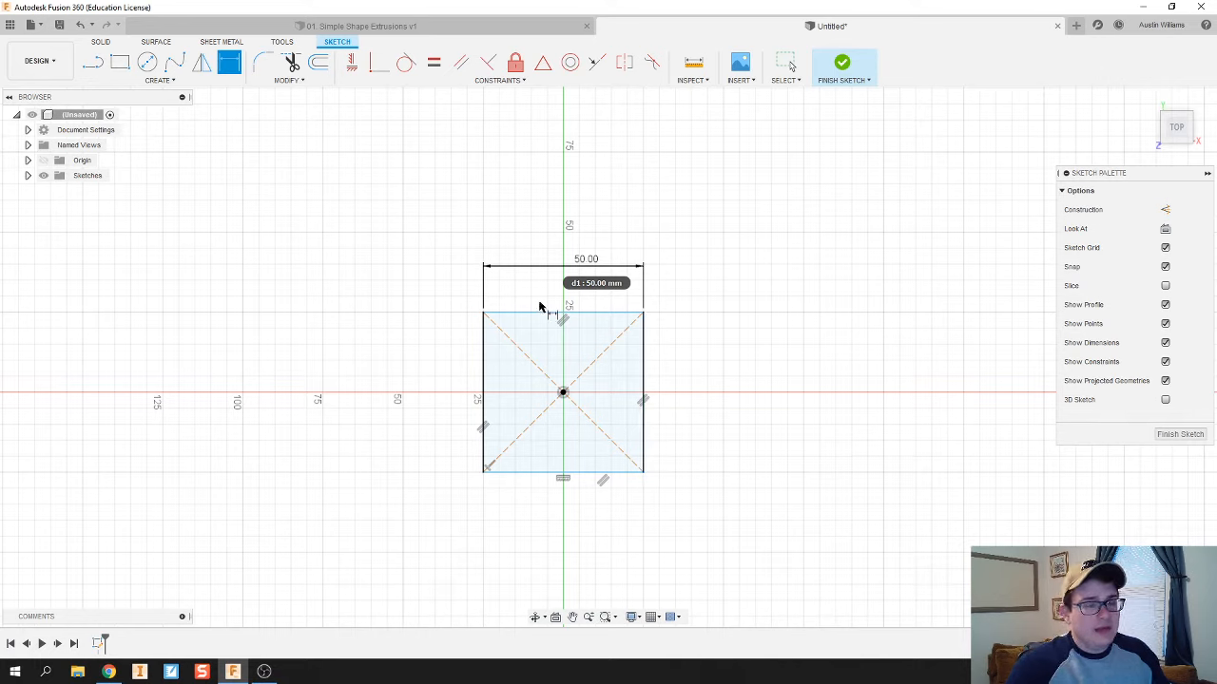
{"action": "left_click", "coordinate": [474, 380]}
{"action": "left_click", "coordinate": [408, 363]}
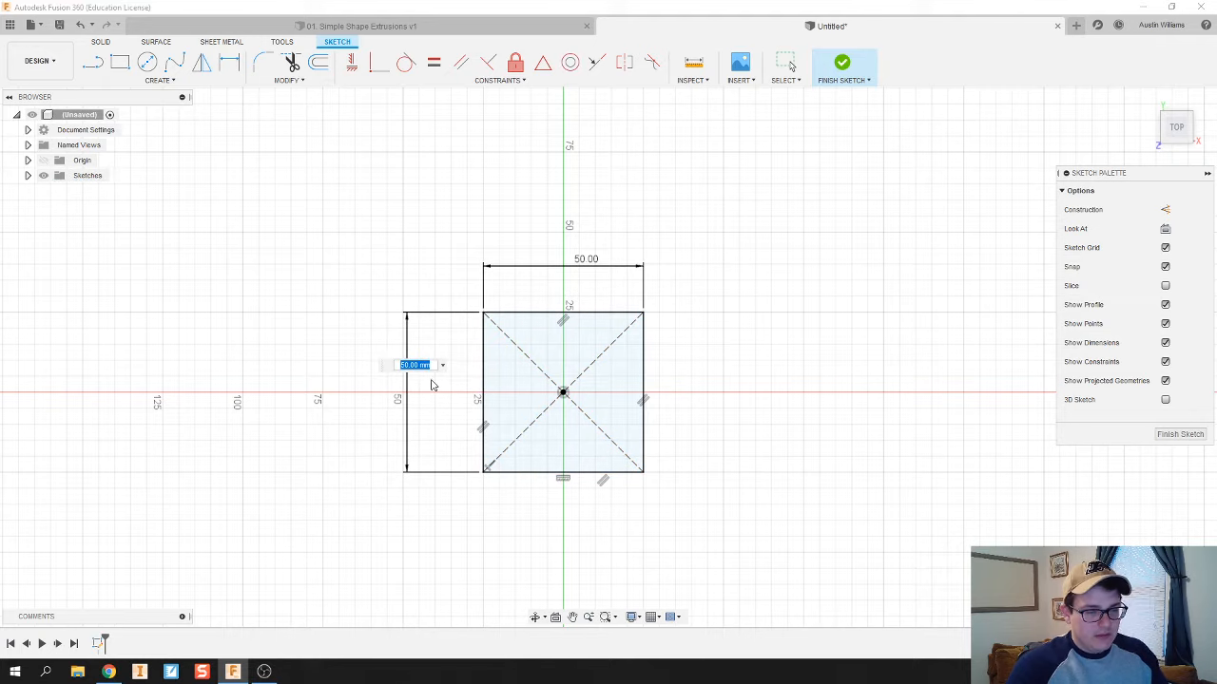
{"action": "key", "text": "Return"}
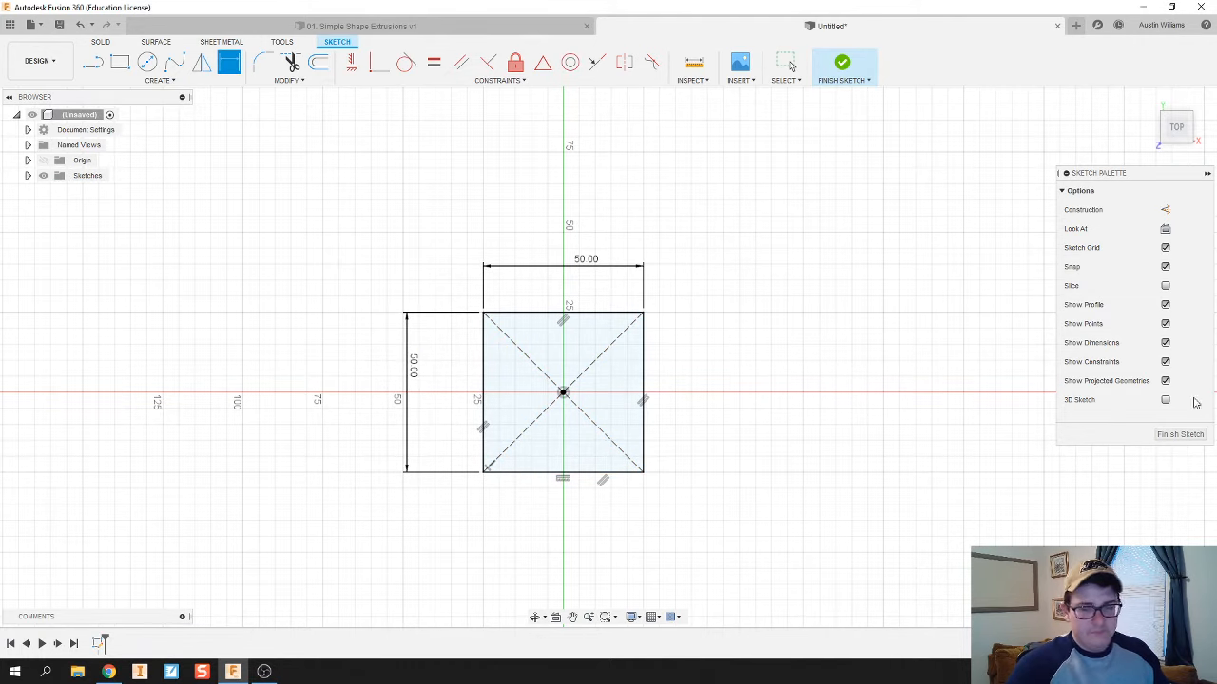
Step: Finish the square sketch and start a one-sided extrusion of its profile, pulled upward 40 mm, with the full Extrude settings expanded
{"action": "left_click", "coordinate": [1176, 435]}
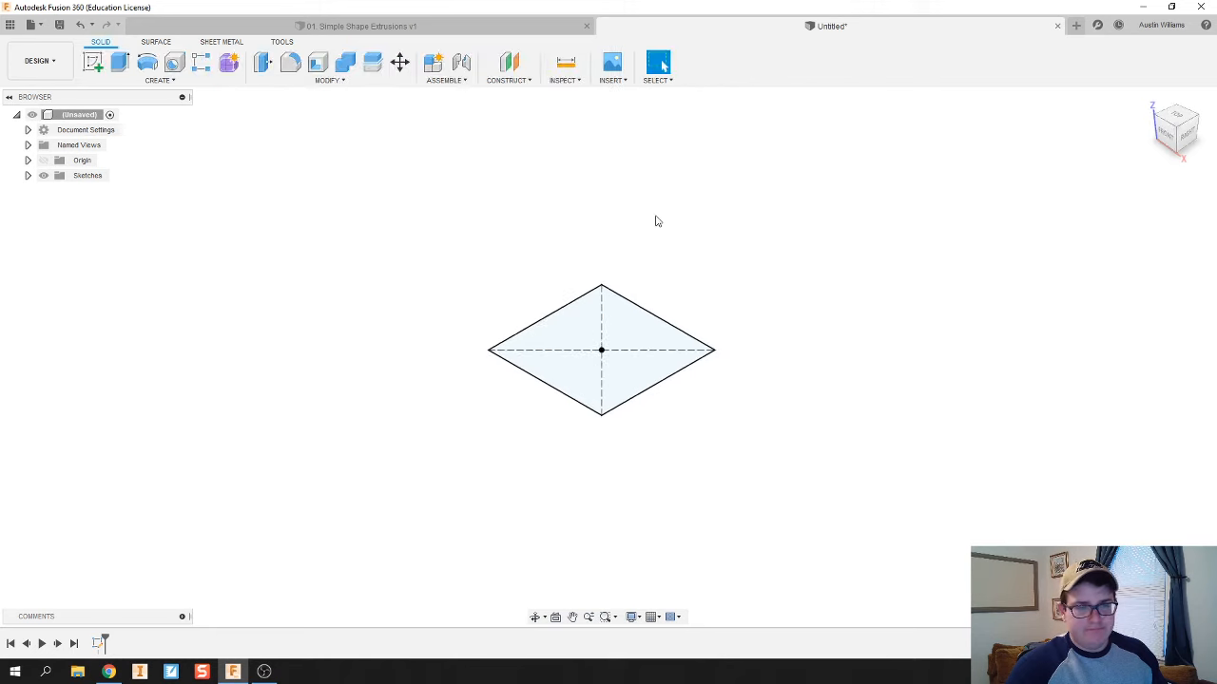
{"action": "left_click", "coordinate": [119, 62]}
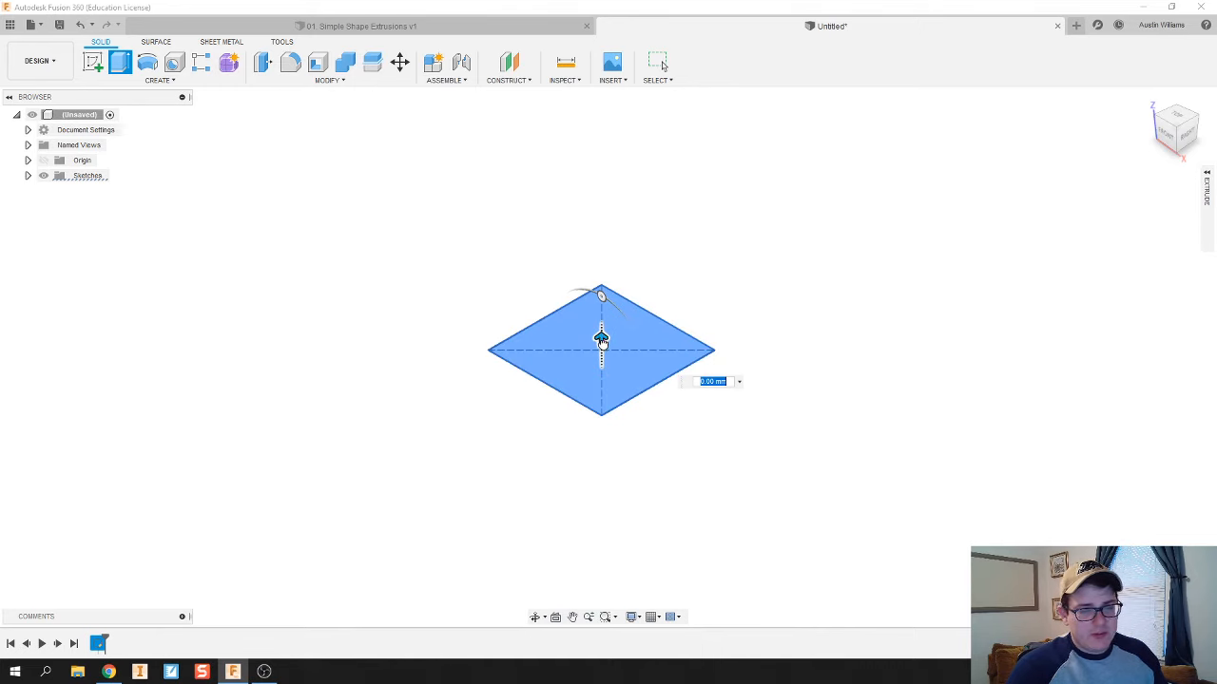
{"action": "left_click_drag", "start_coordinate": [603, 339], "coordinate": [599, 236]}
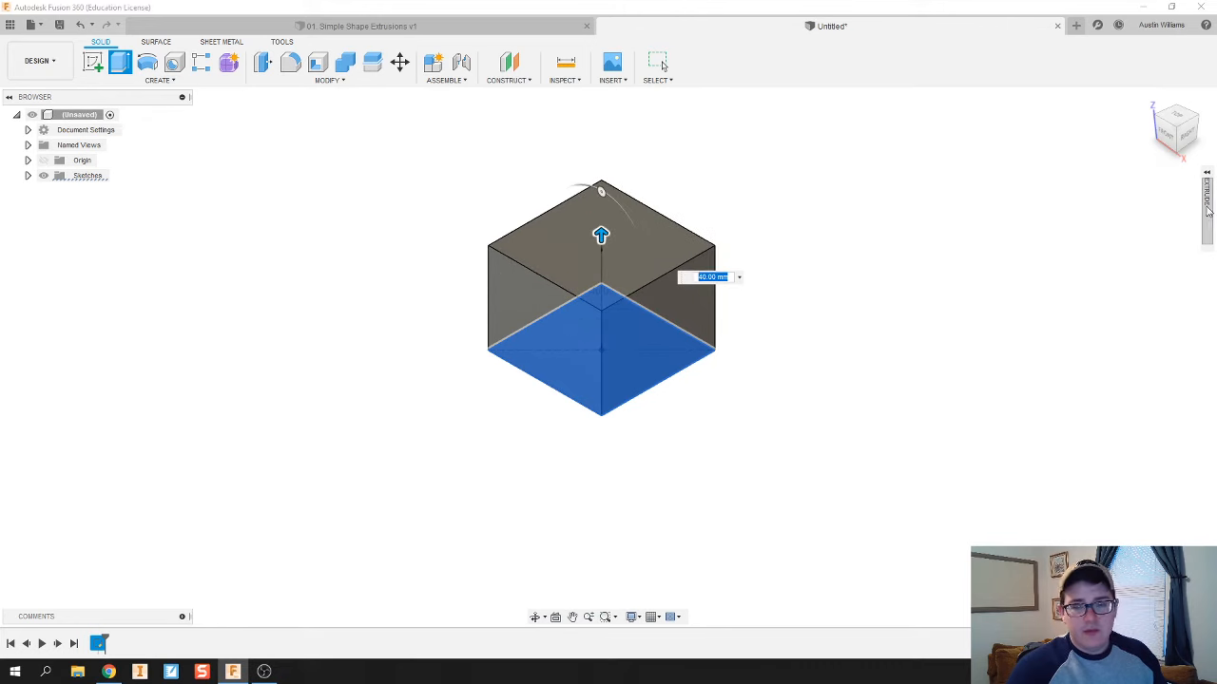
{"action": "left_click", "coordinate": [1207, 176]}
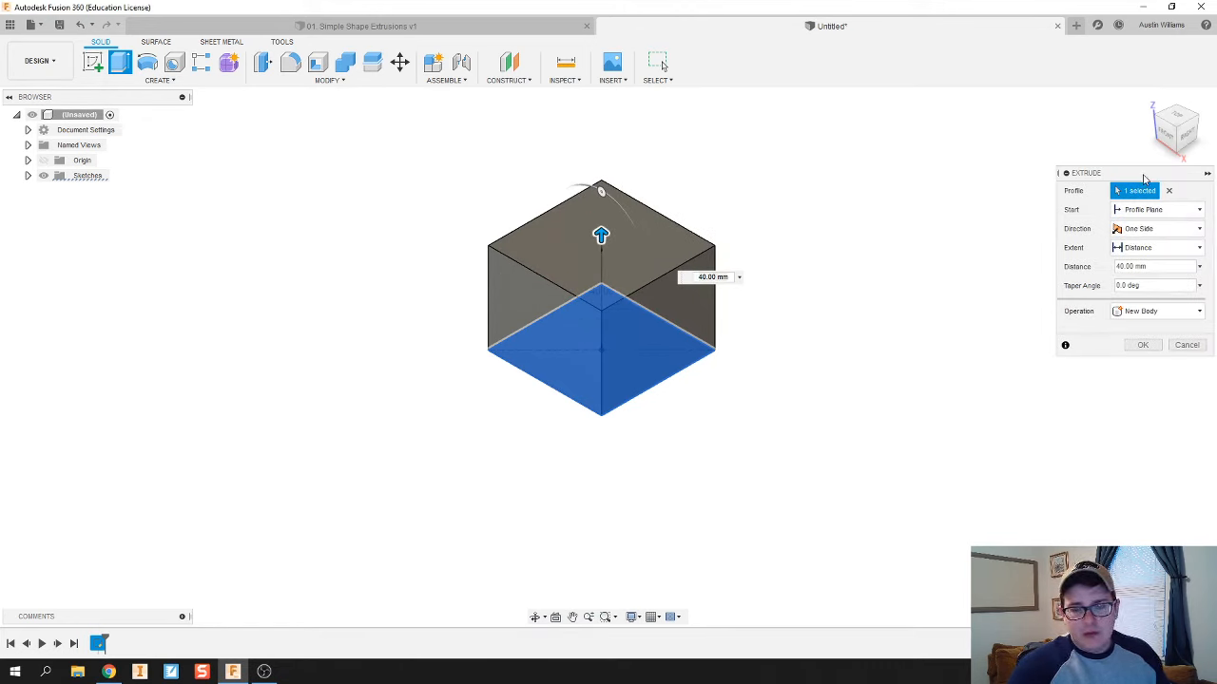
{"action": "mouse_move", "coordinate": [1144, 179]}
{"action": "left_mouse_down"}
{"action": "mouse_move", "coordinate": [1098, 181]}
{"action": "mouse_move", "coordinate": [1155, 189]}
{"action": "mouse_move", "coordinate": [874, 200]}
{"action": "mouse_move", "coordinate": [749, 254]}
{"action": "mouse_move", "coordinate": [1140, 184]}
{"action": "left_mouse_up"}
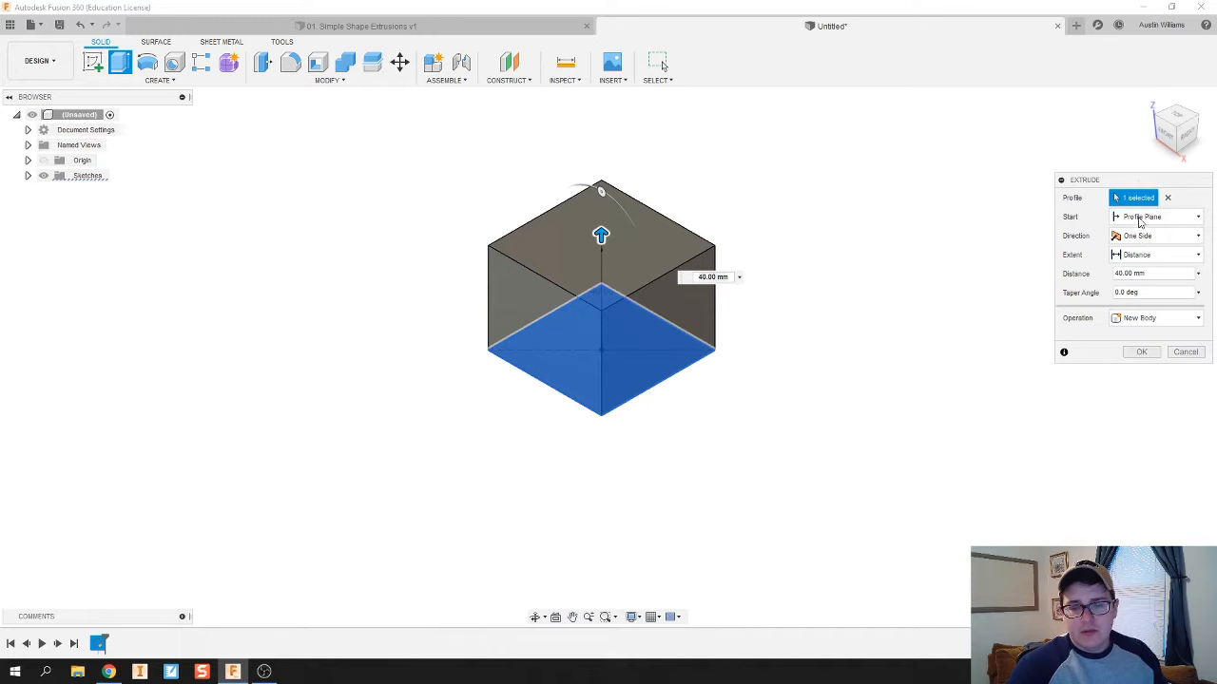
Step: Review the extrusion's direction options and bring the one-sided distance back to 0 mm
{"action": "left_click", "coordinate": [1151, 236]}
{"action": "left_click", "coordinate": [1154, 238]}
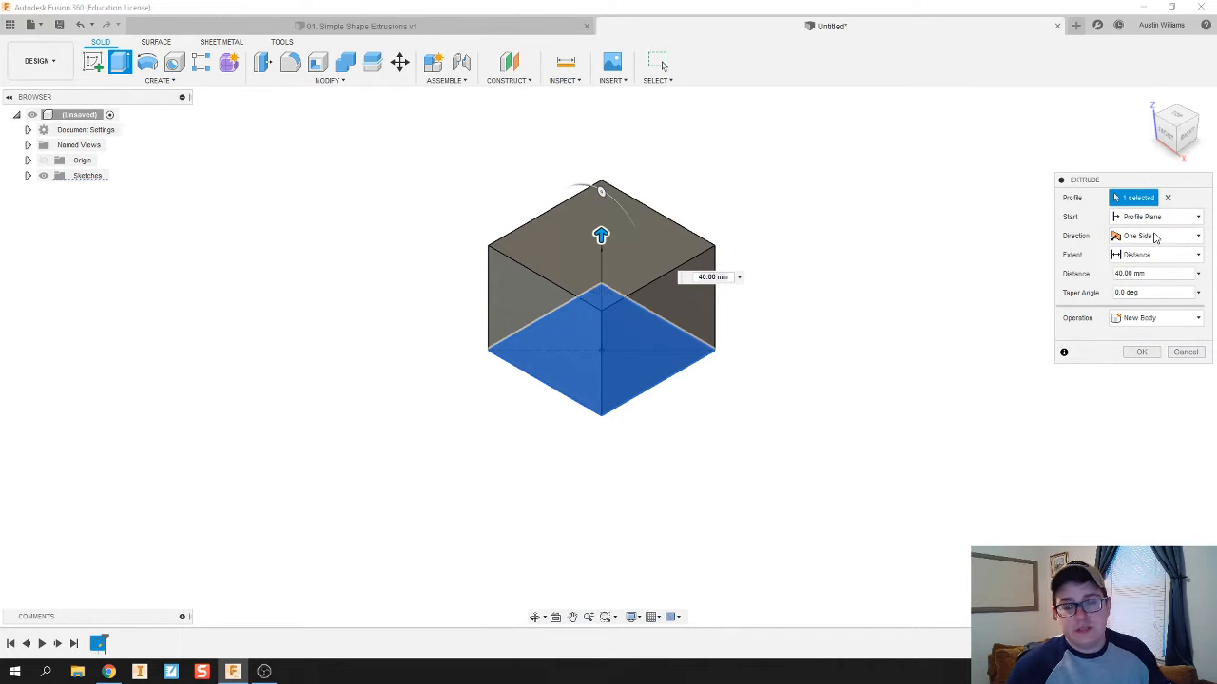
{"action": "left_click", "coordinate": [1155, 237]}
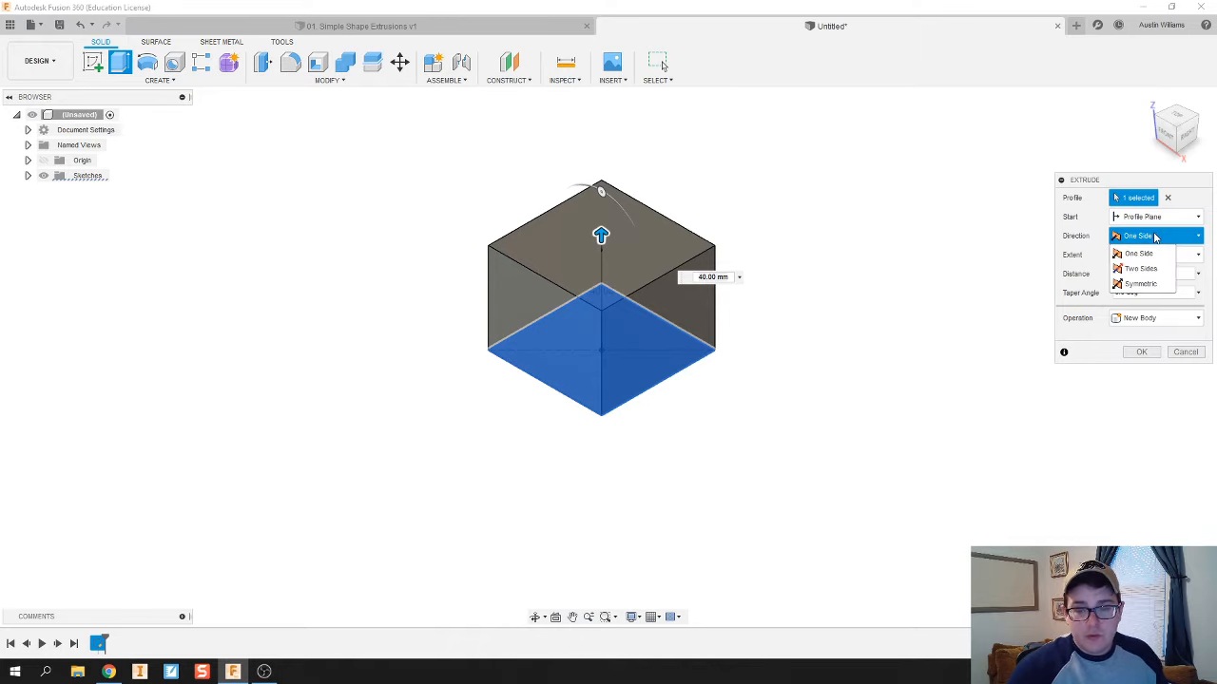
{"action": "left_click_drag", "start_coordinate": [599, 237], "coordinate": [604, 340]}
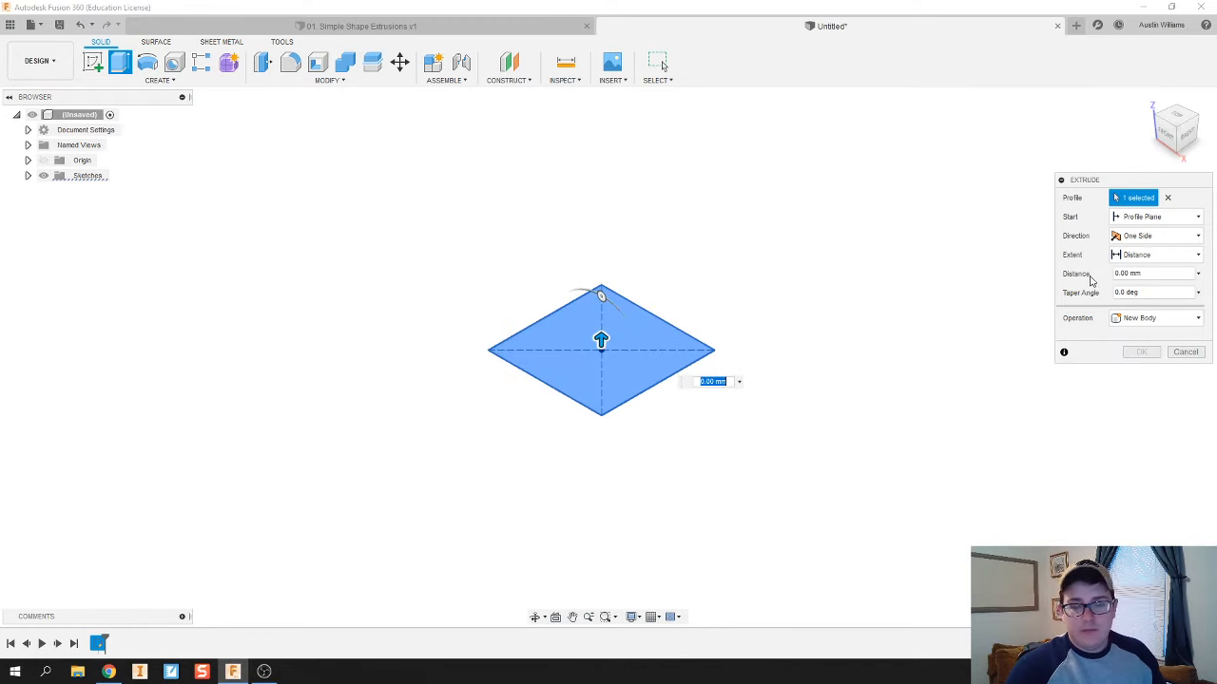
Step: Try a two-sided extrusion of the square with 35 mm and 20 mm, and reduce the sides to 5 mm and 10 mm
{"action": "left_click", "coordinate": [1155, 236]}
{"action": "left_click", "coordinate": [1148, 270]}
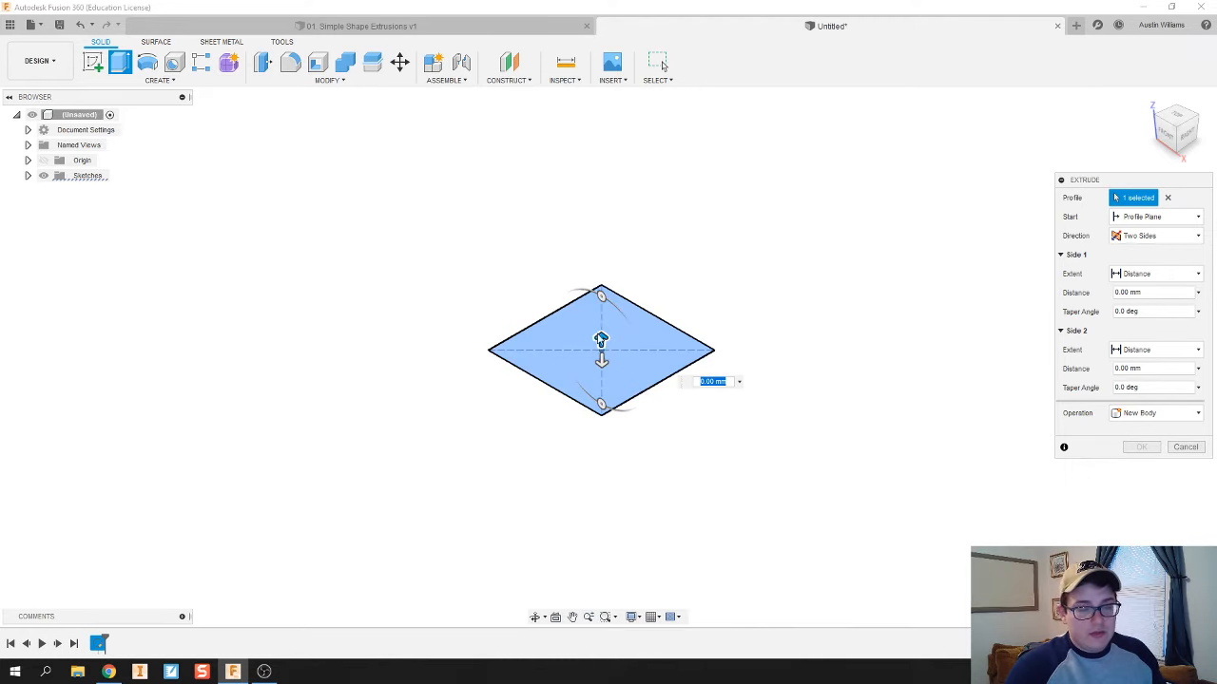
{"action": "left_click_drag", "start_coordinate": [603, 340], "coordinate": [600, 249]}
{"action": "left_click_drag", "start_coordinate": [600, 362], "coordinate": [600, 408]}
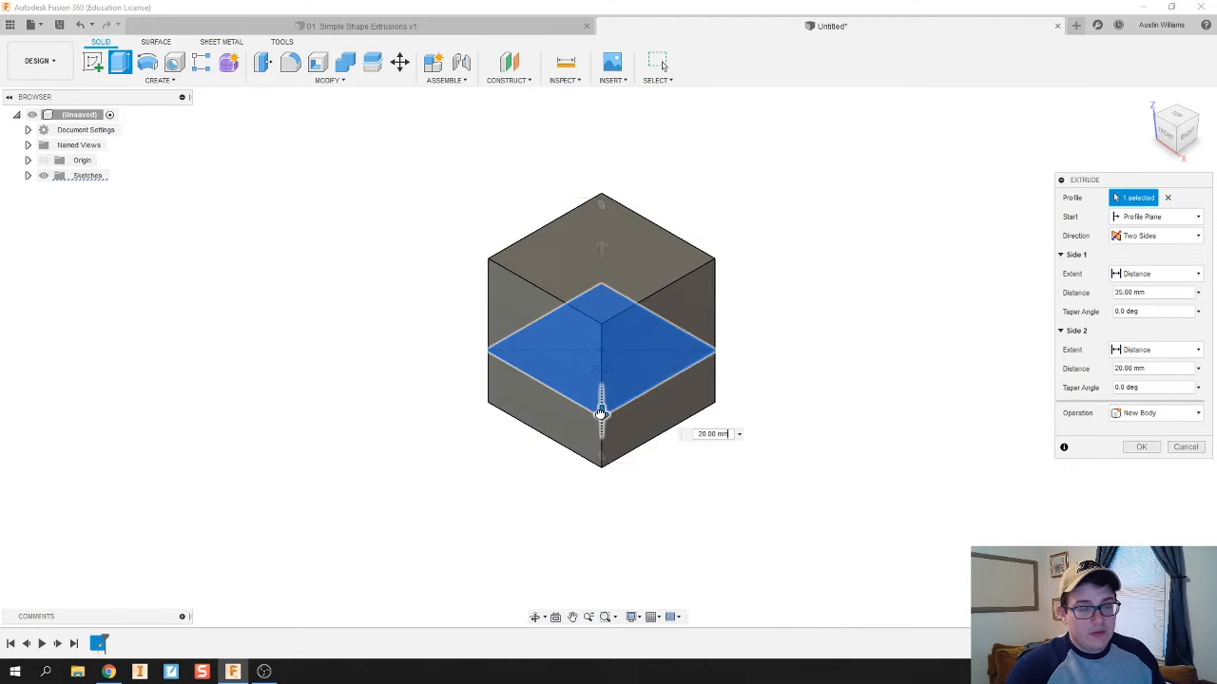
{"action": "middle_click_drag", "start_coordinate": [815, 361], "coordinate": [843, 367], "text": "shift"}
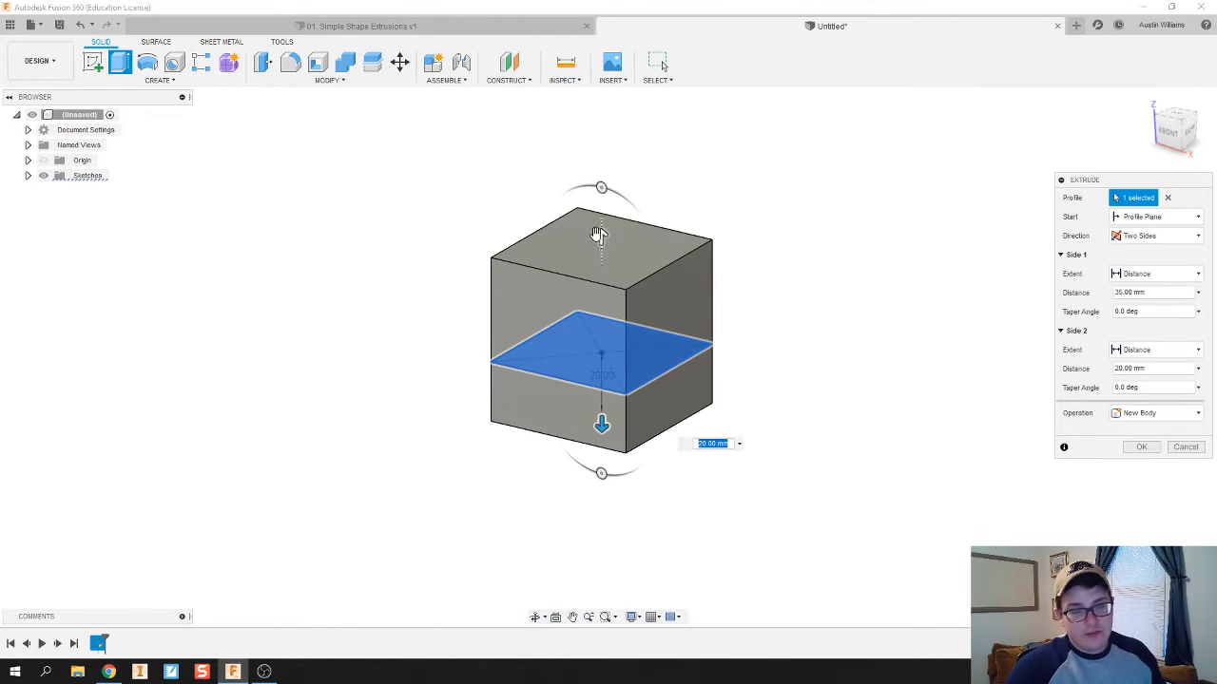
{"action": "left_click_drag", "start_coordinate": [599, 235], "coordinate": [596, 380]}
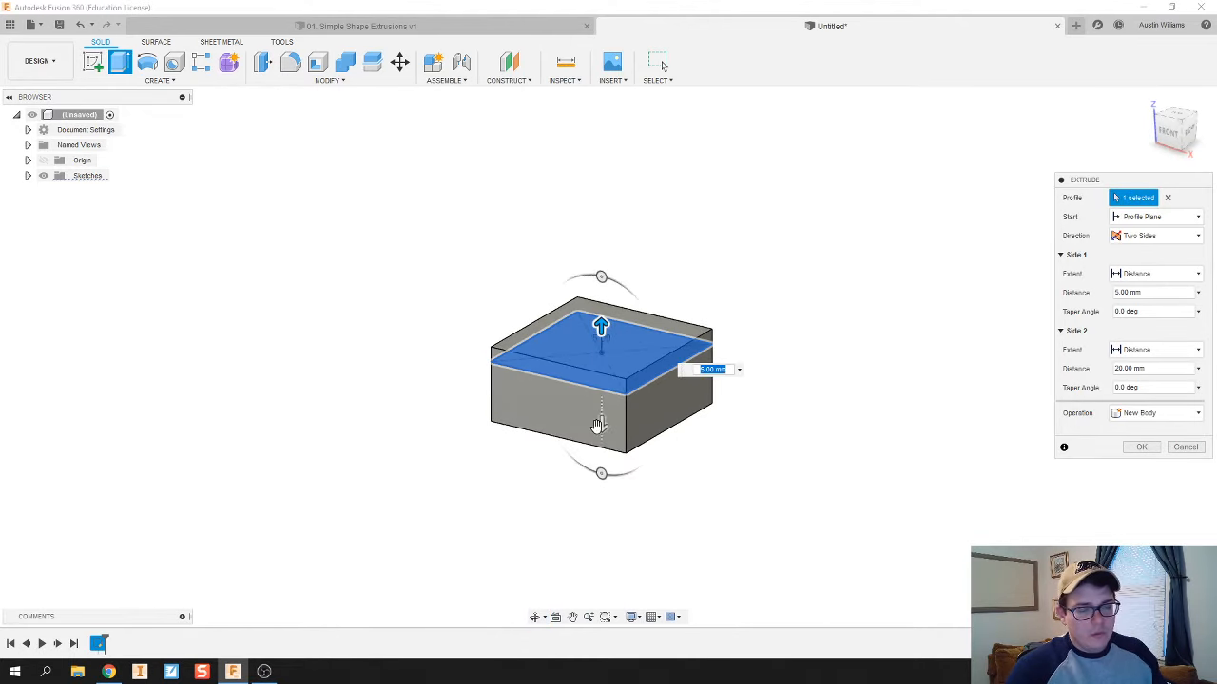
{"action": "left_click_drag", "start_coordinate": [599, 422], "coordinate": [600, 394]}
Step: Extrude the square symmetrically about its sketch plane with a half-length distance of 20 mm as a new body
{"action": "left_click", "coordinate": [1149, 247]}
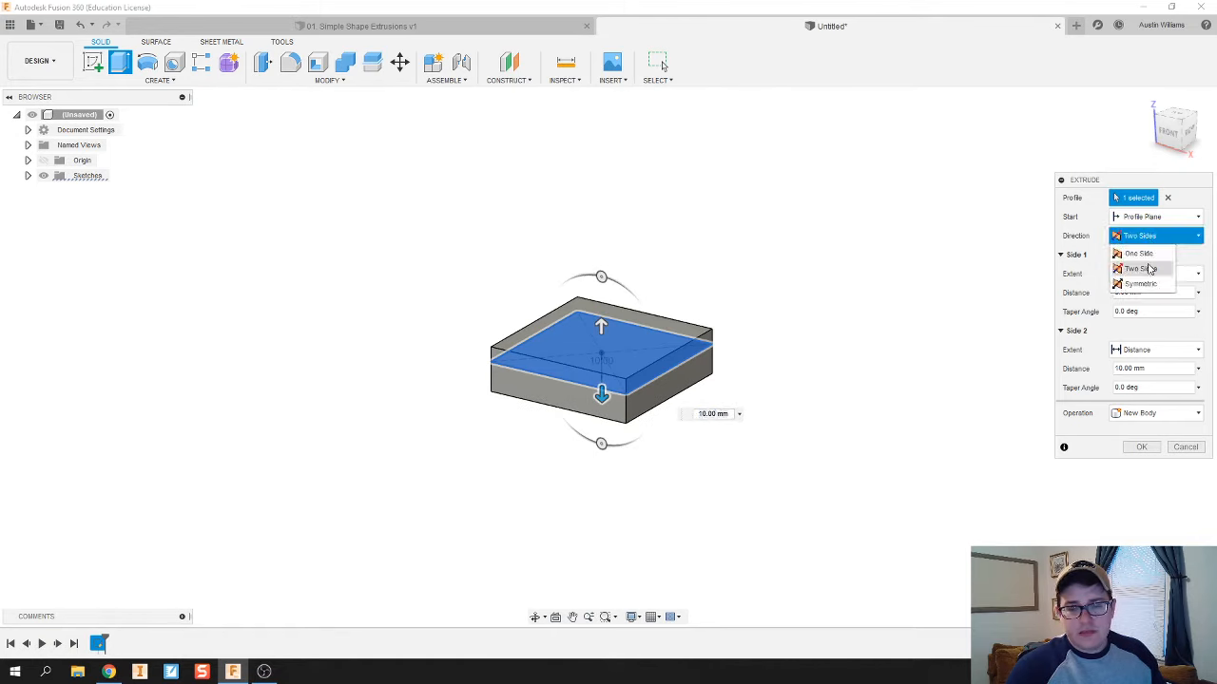
{"action": "left_click", "coordinate": [1144, 282]}
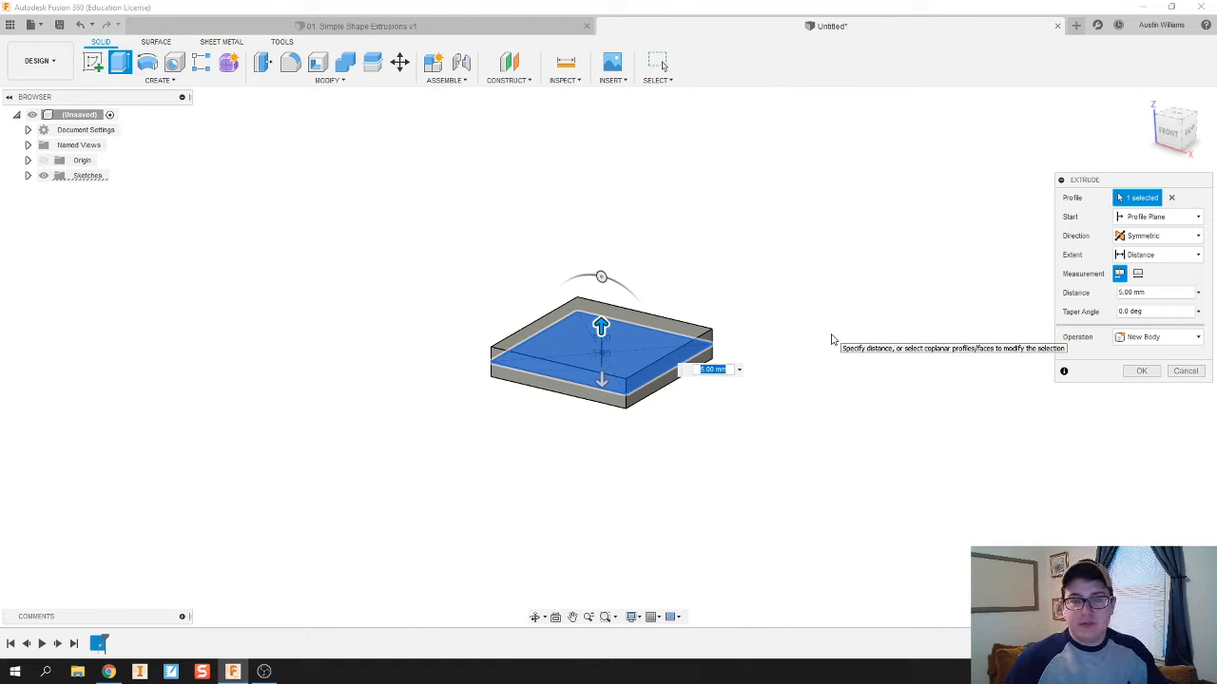
{"action": "type", "text": "20"}
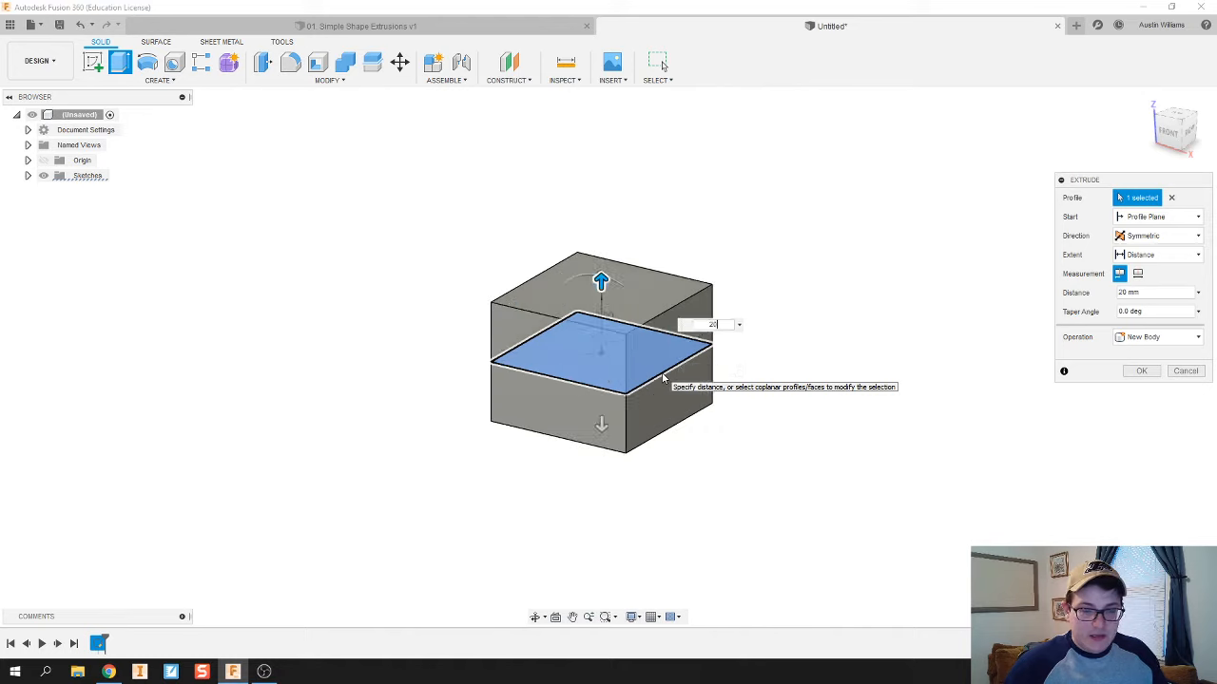
{"action": "key", "text": "Return"}
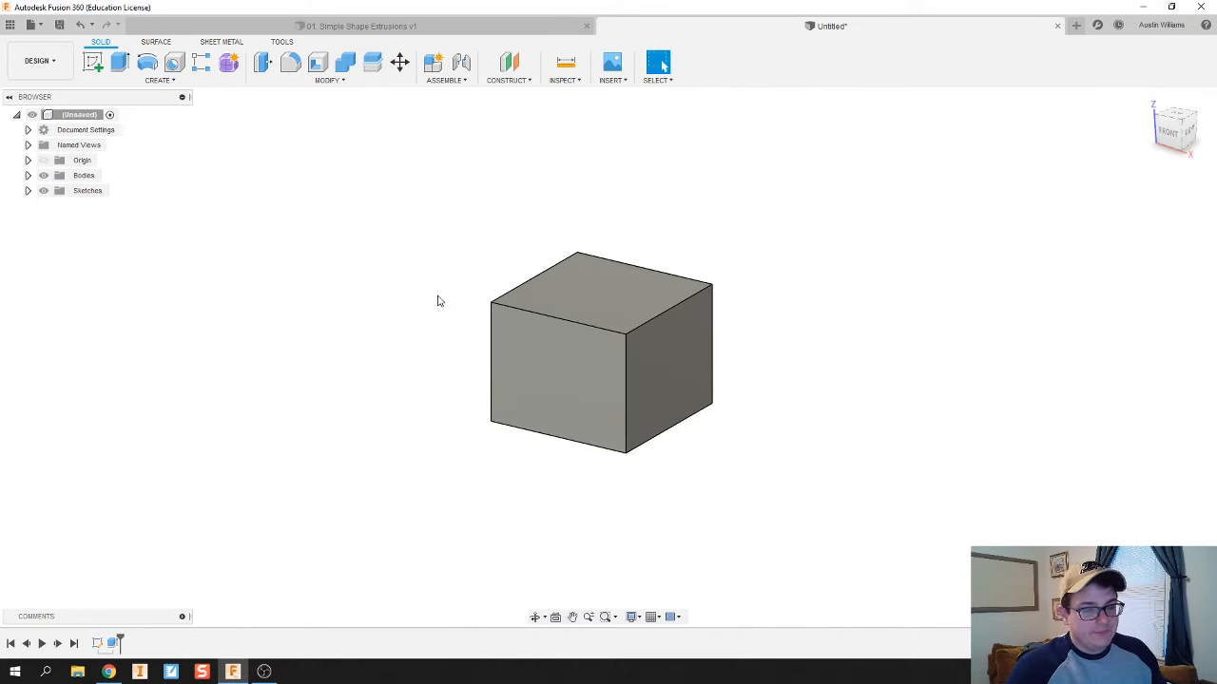
Step: Start a new sketch on the top face of the block
{"action": "mouse_move", "coordinate": [418, 282]}
{"action": "middle_mouse_down", "text": "shift"}
{"action": "mouse_move", "coordinate": [391, 288]}
{"action": "mouse_move", "coordinate": [428, 293]}
{"action": "middle_mouse_up", "text": "shift"}
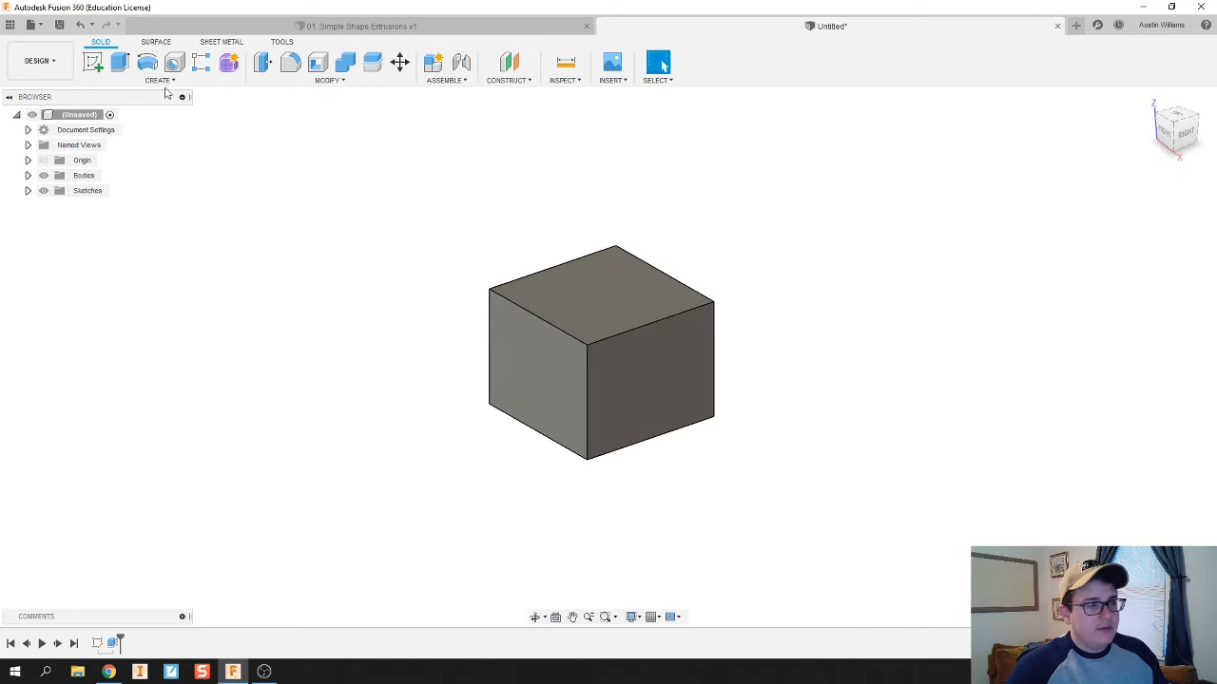
{"action": "left_click", "coordinate": [93, 63]}
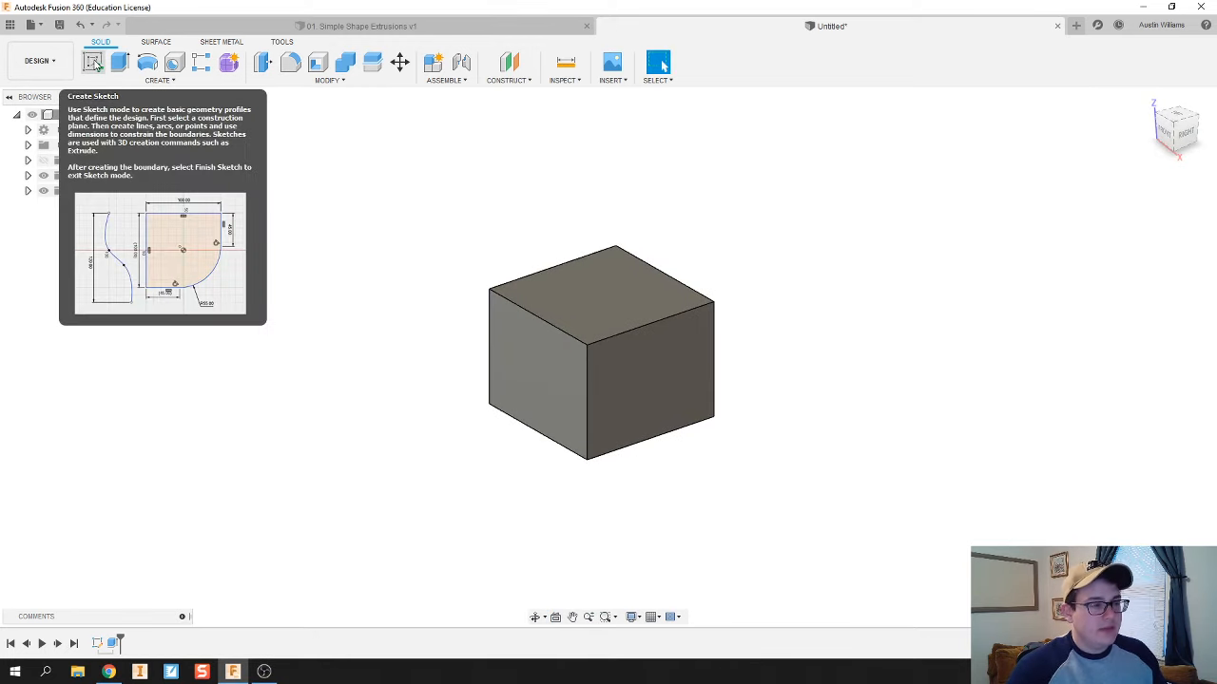
{"action": "left_click", "coordinate": [630, 298]}
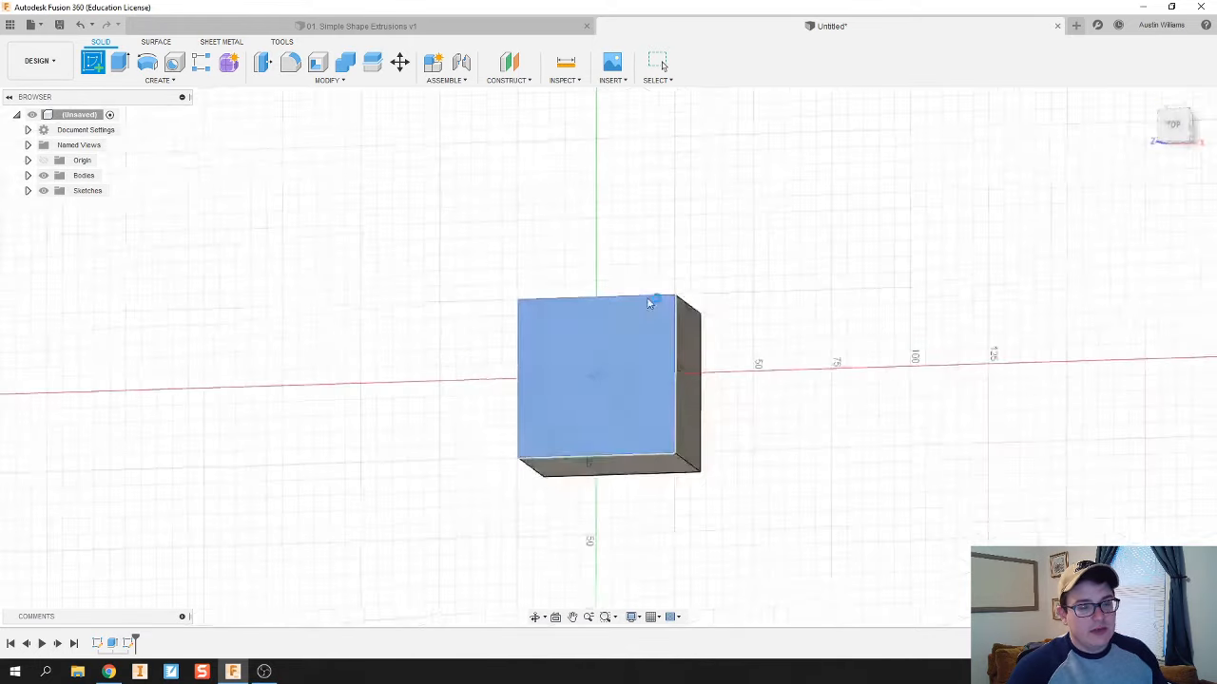
Step: Examine the block and sketch grid from several angles and zoom distances, including straight from the left side, and return to the home view
{"action": "mouse_move", "coordinate": [652, 385]}
{"action": "middle_mouse_down", "text": "shift"}
{"action": "mouse_move", "coordinate": [682, 319]}
{"action": "mouse_move", "coordinate": [726, 310]}
{"action": "mouse_move", "coordinate": [701, 317]}
{"action": "middle_mouse_up", "text": "shift"}
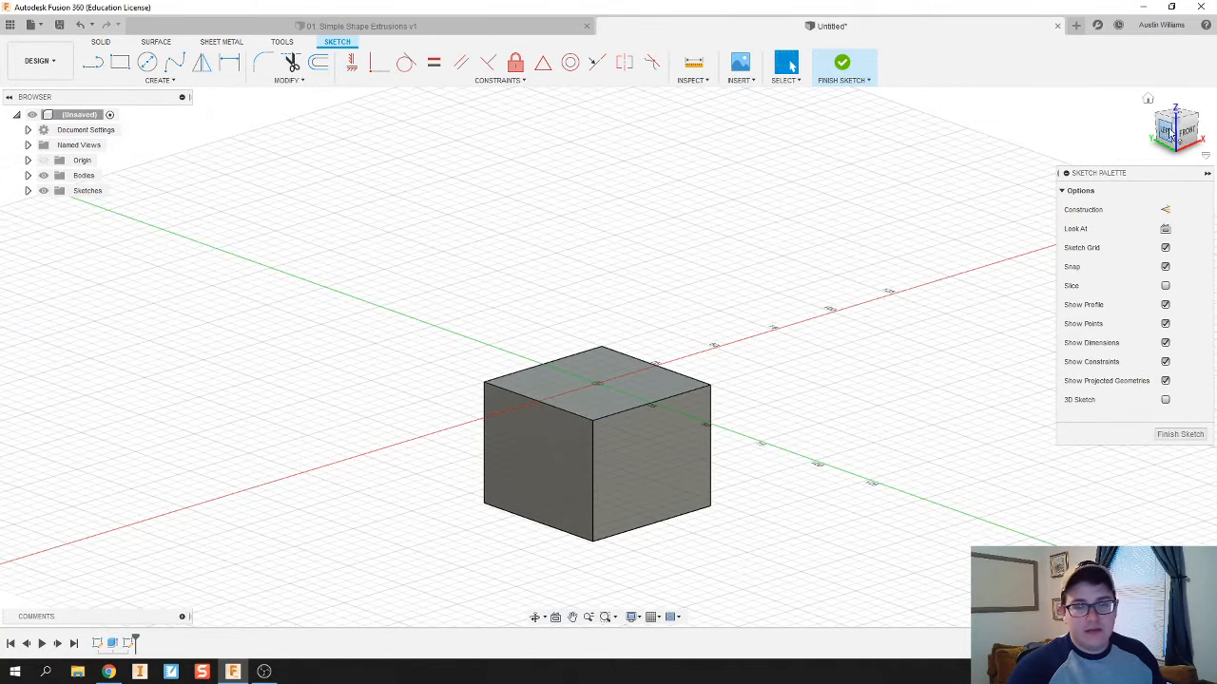
{"action": "mouse_move", "coordinate": [668, 328]}
{"action": "middle_mouse_down"}
{"action": "mouse_move", "coordinate": [673, 404]}
{"action": "mouse_move", "coordinate": [665, 310]}
{"action": "mouse_move", "coordinate": [669, 322]}
{"action": "middle_mouse_up"}
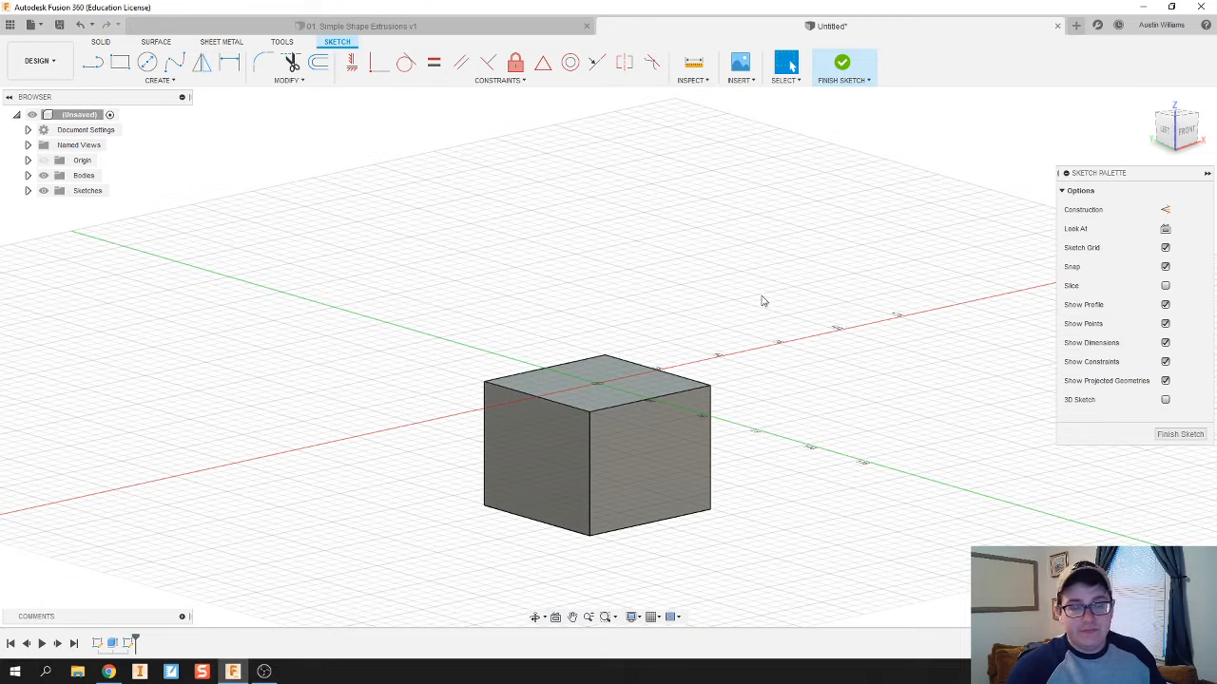
{"action": "middle_click_drag", "start_coordinate": [771, 276], "coordinate": [769, 275], "text": "shift"}
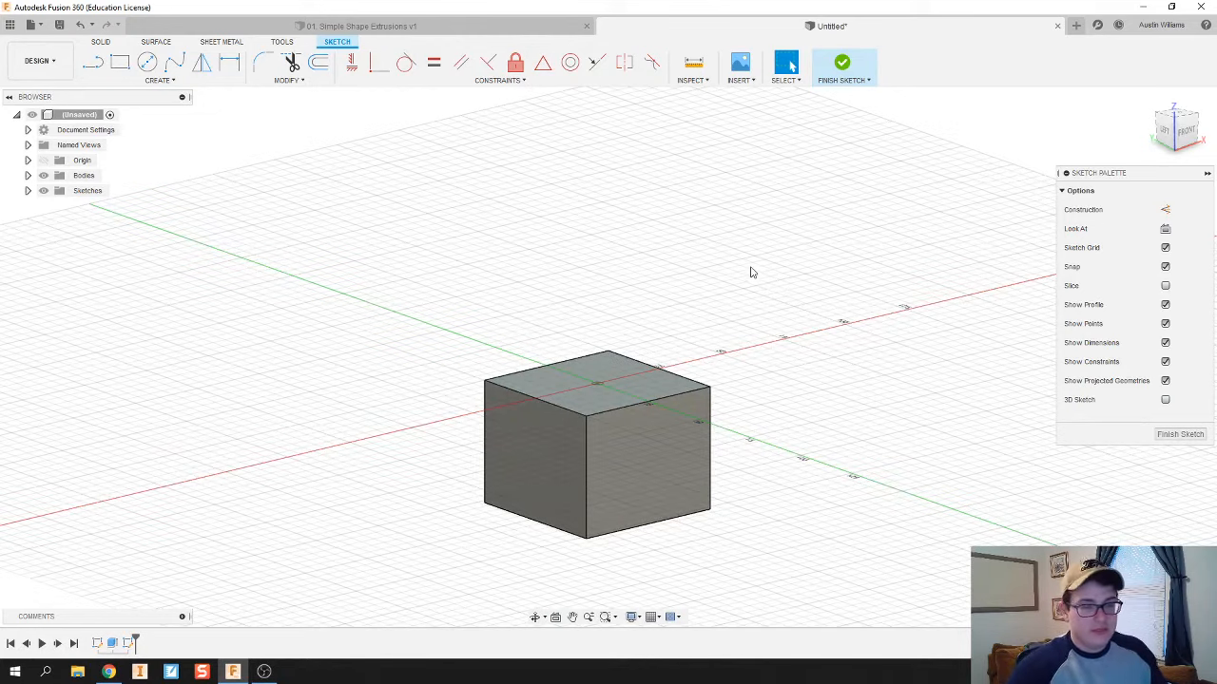
{"action": "middle_click_drag", "start_coordinate": [768, 286], "coordinate": [777, 254], "text": "shift"}
{"action": "scroll", "coordinate": [839, 244], "scroll_direction": "down", "scroll_amount": 5}
{"action": "scroll", "coordinate": [776, 254], "scroll_direction": "down", "scroll_amount": 3}
{"action": "scroll", "coordinate": [582, 373], "scroll_direction": "down", "scroll_amount": 3}
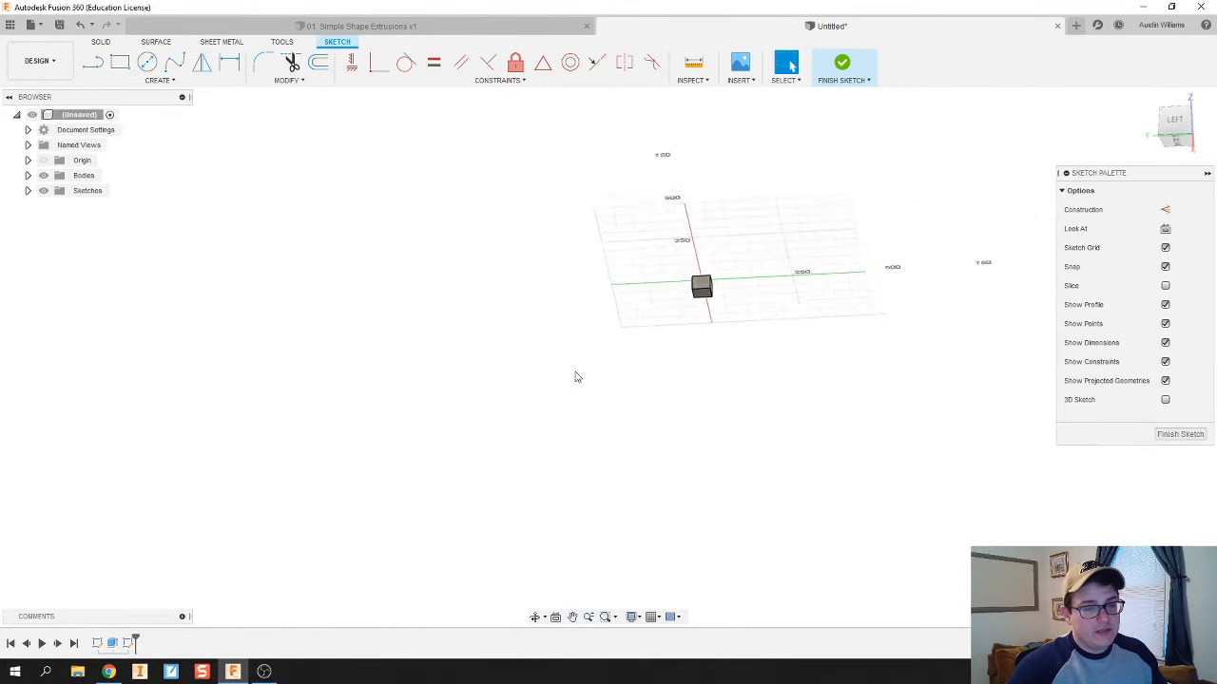
{"action": "scroll", "coordinate": [576, 377], "scroll_direction": "up", "scroll_amount": 6}
{"action": "scroll", "coordinate": [752, 359], "scroll_direction": "up", "scroll_amount": 2}
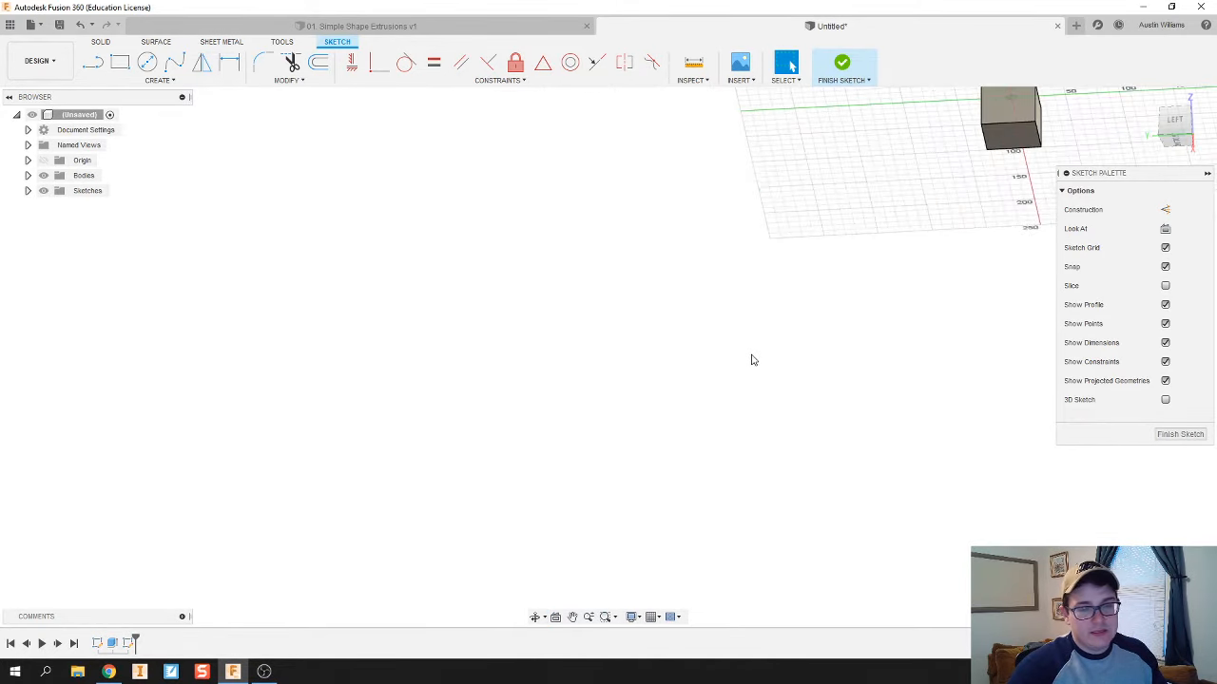
{"action": "left_click", "coordinate": [1183, 124]}
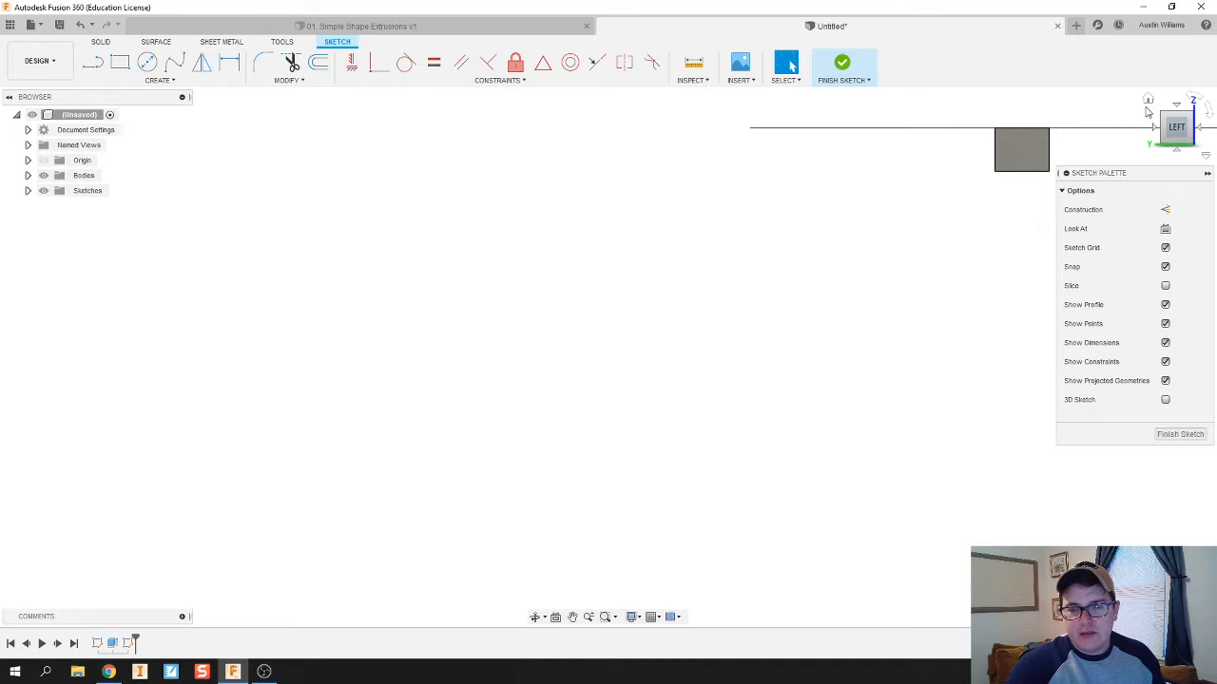
{"action": "left_click", "coordinate": [1148, 101]}
{"action": "scroll", "coordinate": [721, 330], "scroll_direction": "down", "scroll_amount": 5}
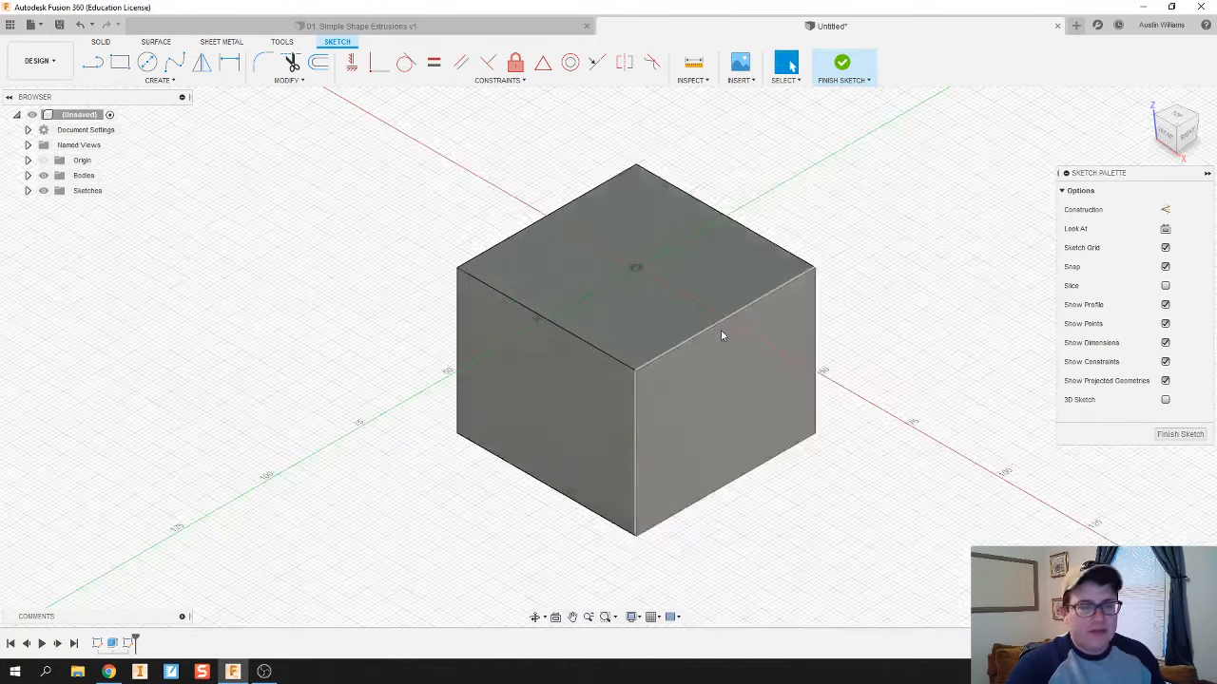
{"action": "middle_click_drag", "start_coordinate": [720, 330], "coordinate": [668, 311]}
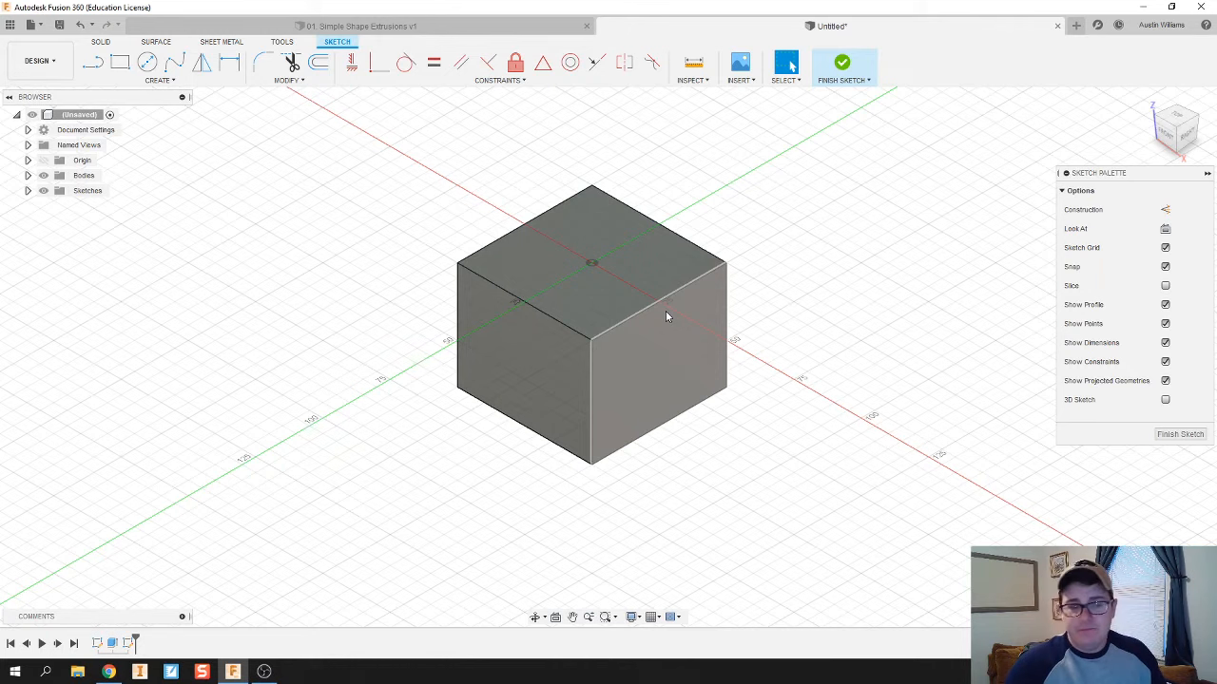
{"action": "scroll", "coordinate": [717, 337], "scroll_direction": "down", "scroll_amount": 1}
{"action": "middle_click_drag", "start_coordinate": [673, 377], "coordinate": [775, 310], "text": "shift"}
{"action": "scroll", "coordinate": [776, 310], "scroll_direction": "down", "scroll_amount": 4}
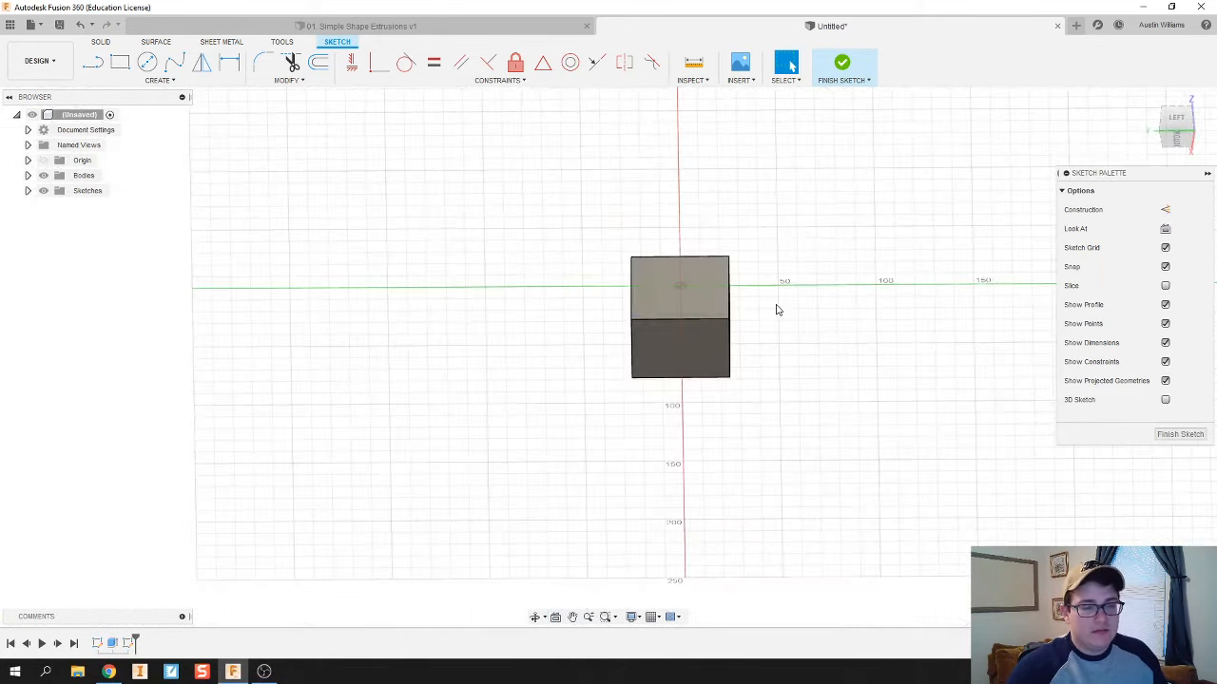
{"action": "scroll", "coordinate": [475, 340], "scroll_direction": "down", "scroll_amount": 6}
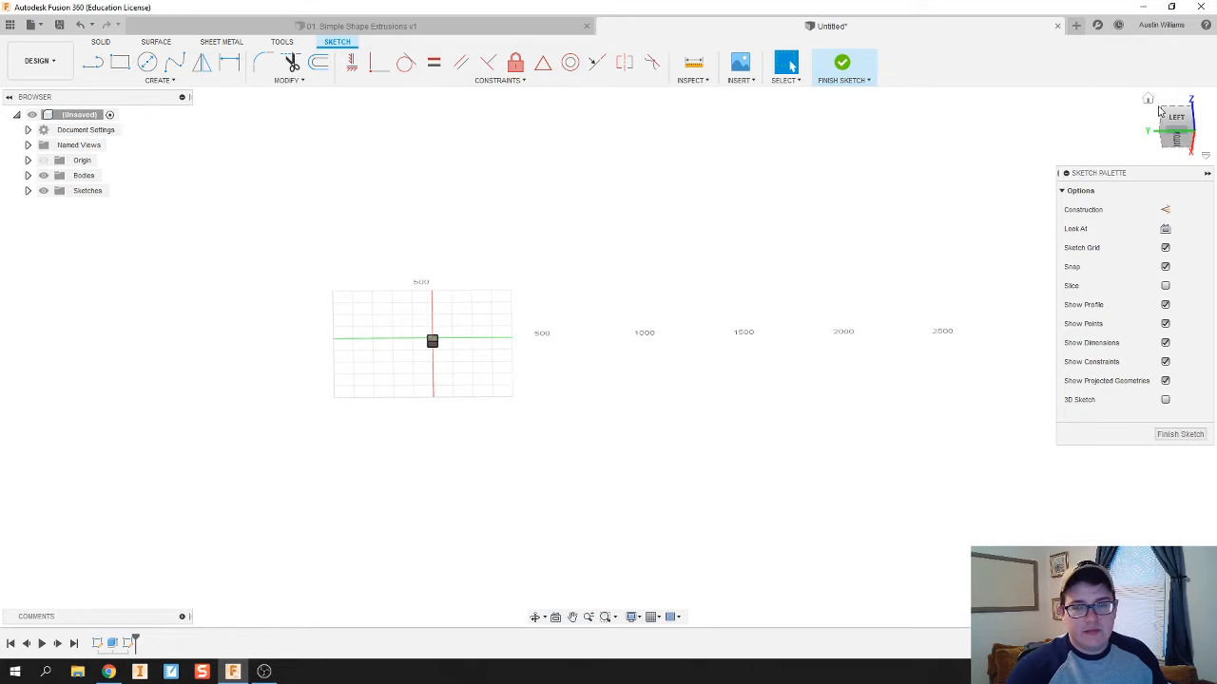
{"action": "left_click", "coordinate": [1149, 100]}
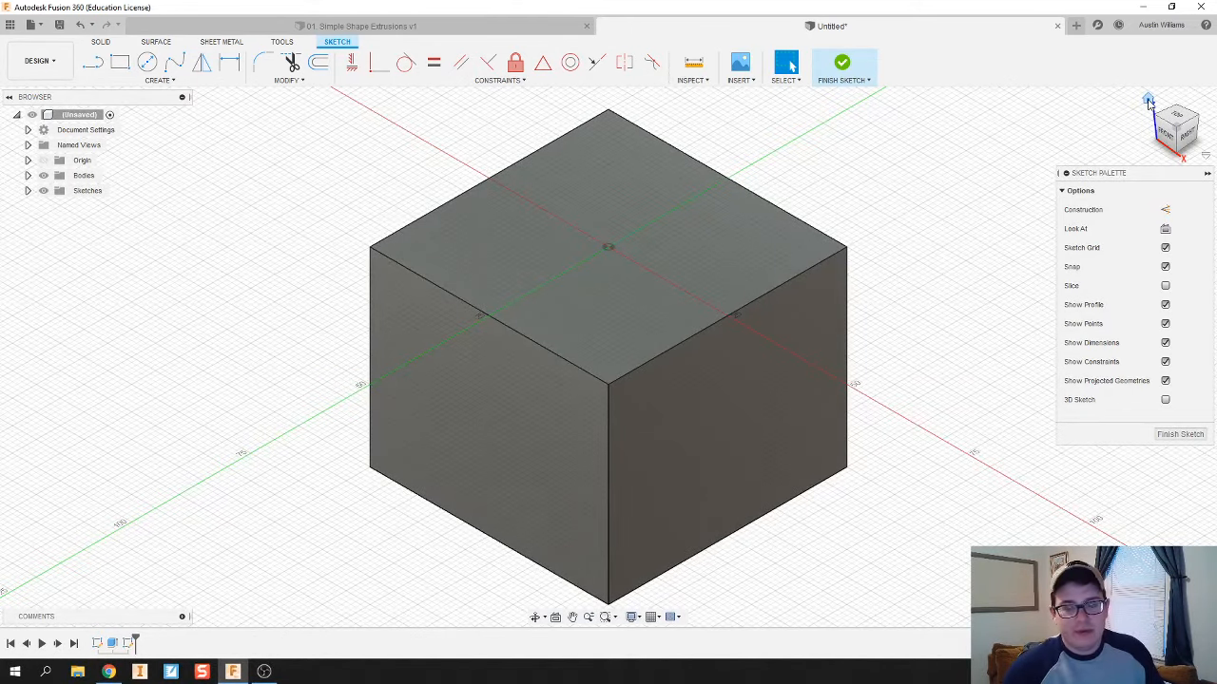
{"action": "scroll", "coordinate": [592, 195], "scroll_direction": "down", "scroll_amount": 3}
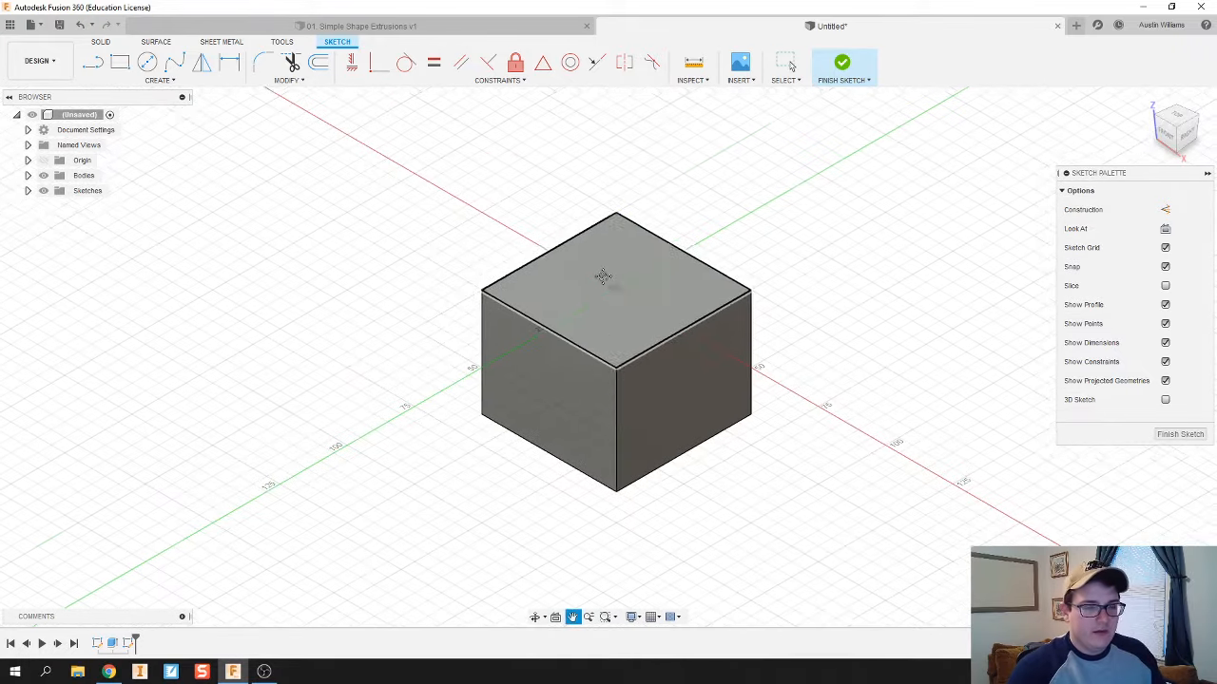
Step: Sketch a center-diameter circle about 40 mm across on the block's top face, centred on the origin
{"action": "left_click", "coordinate": [1175, 116]}
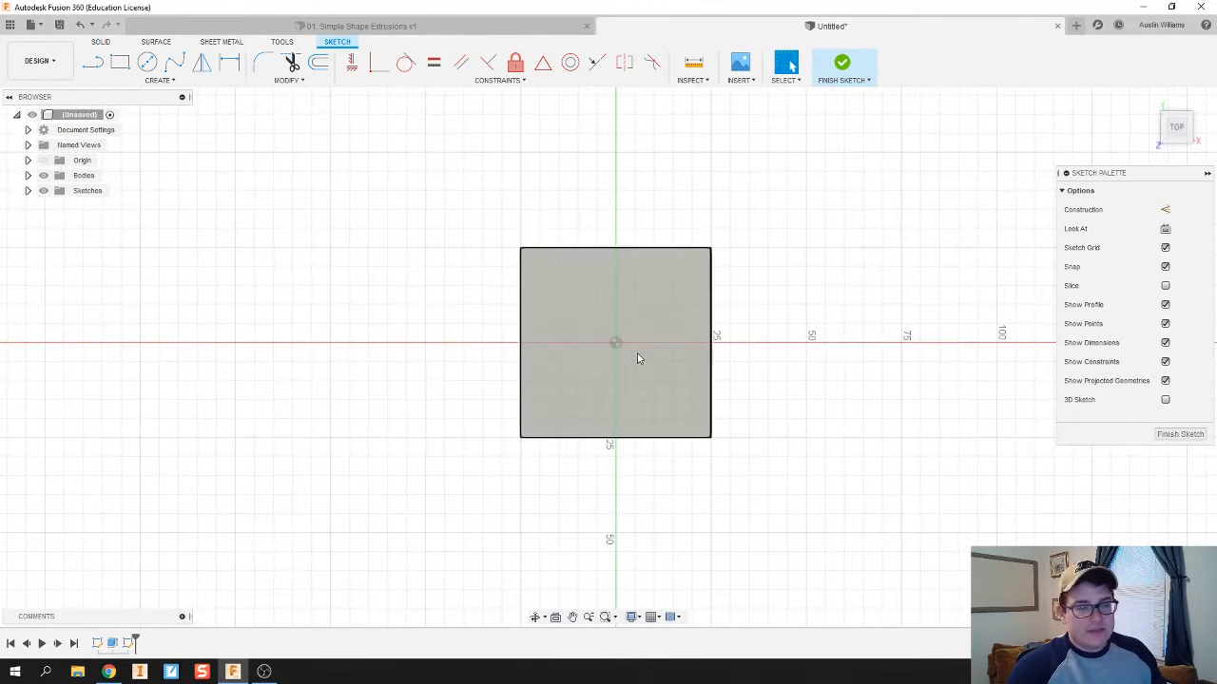
{"action": "left_click", "coordinate": [120, 63]}
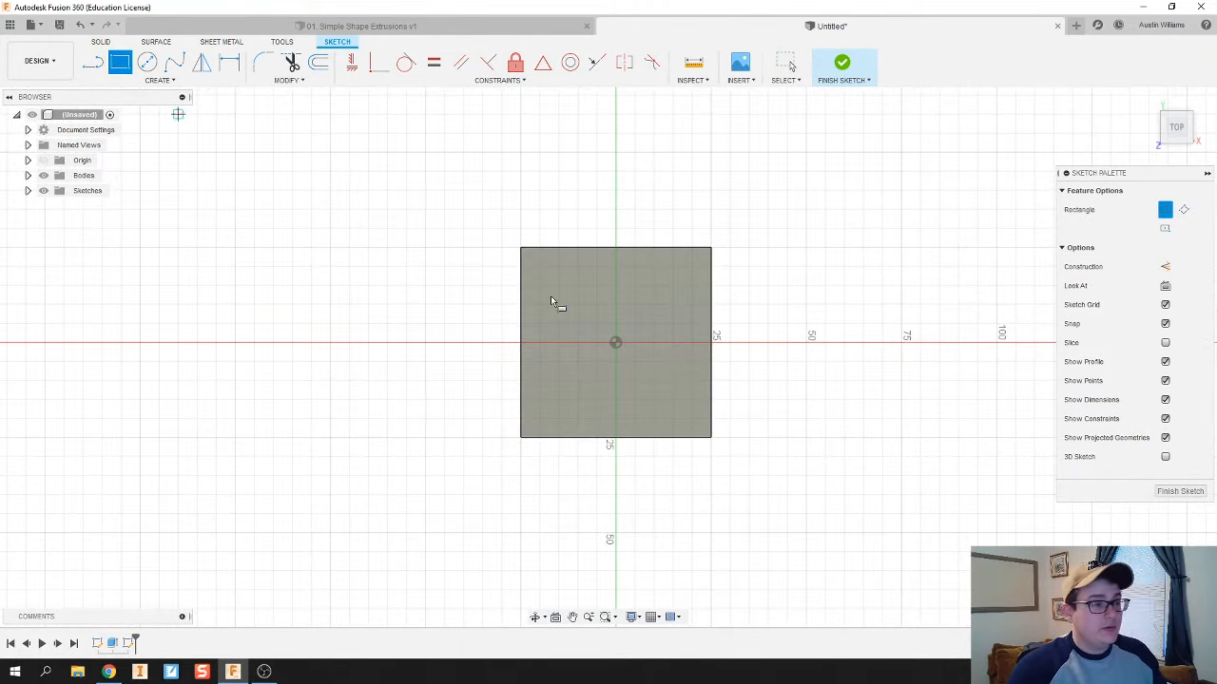
{"action": "left_click", "coordinate": [148, 63]}
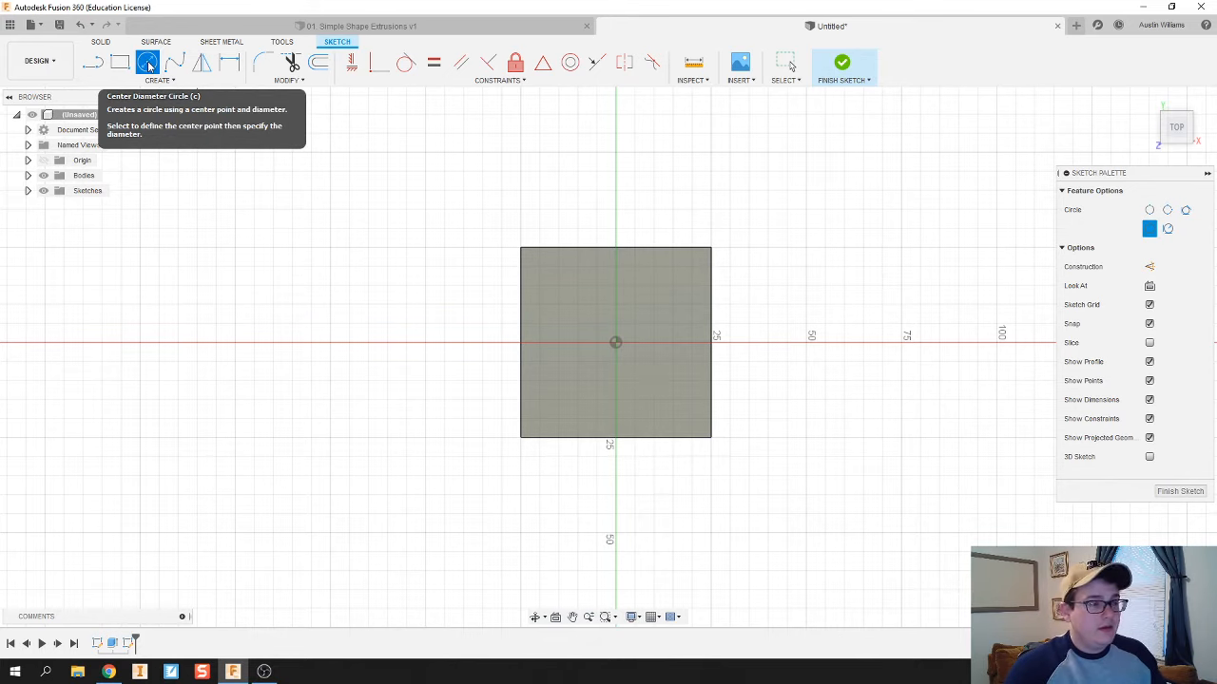
{"action": "left_click", "coordinate": [616, 342]}
{"action": "left_click", "coordinate": [692, 342]}
Step: Dimension the circle's diameter at 40 mm, placing the dimension outside the block's upper right corner
{"action": "left_click", "coordinate": [229, 62]}
{"action": "left_click", "coordinate": [686, 317]}
{"action": "left_click", "coordinate": [799, 279]}
{"action": "key", "text": "Return"}
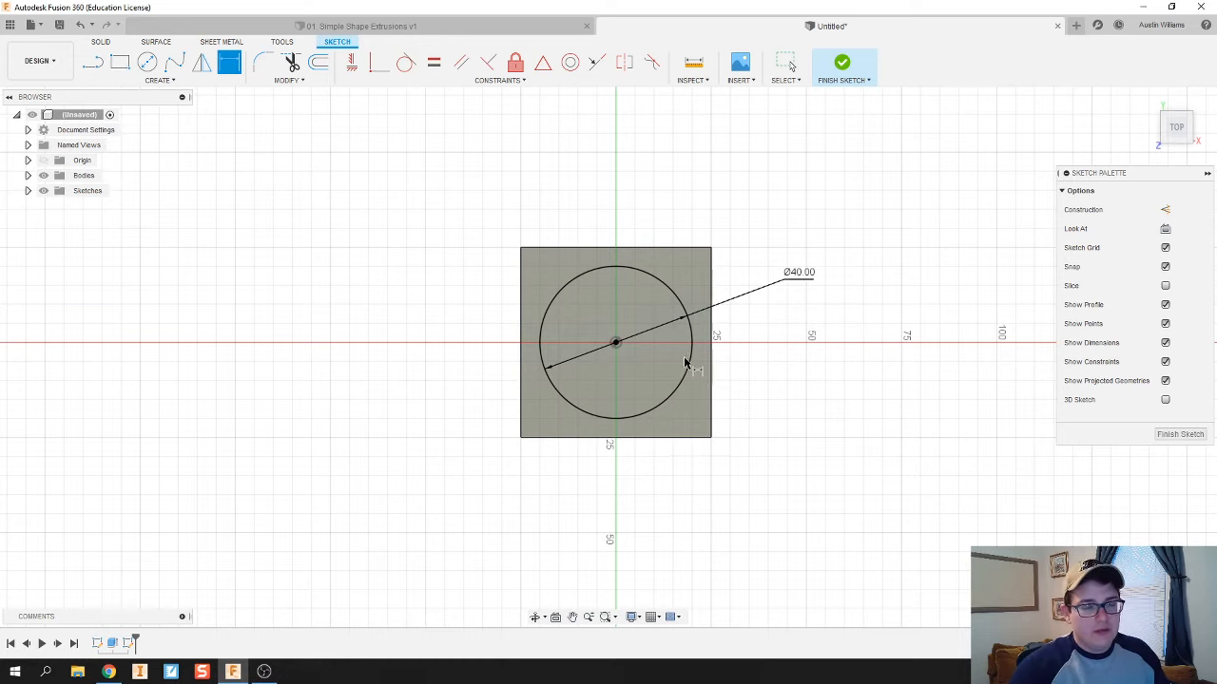
Step: Undo the circle's diameter dimension, dimension it again at 35 mm outside the block, and finish the sketch
{"action": "key", "text": "Escape"}
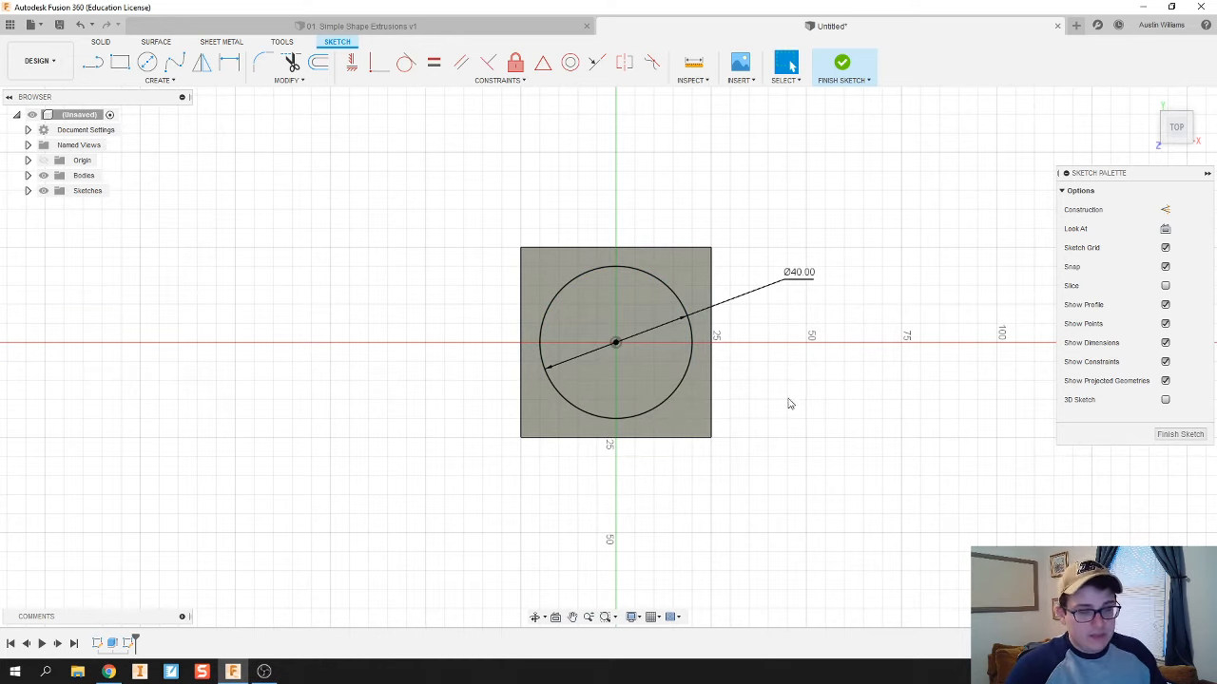
{"action": "key", "text": "ctrl+z"}
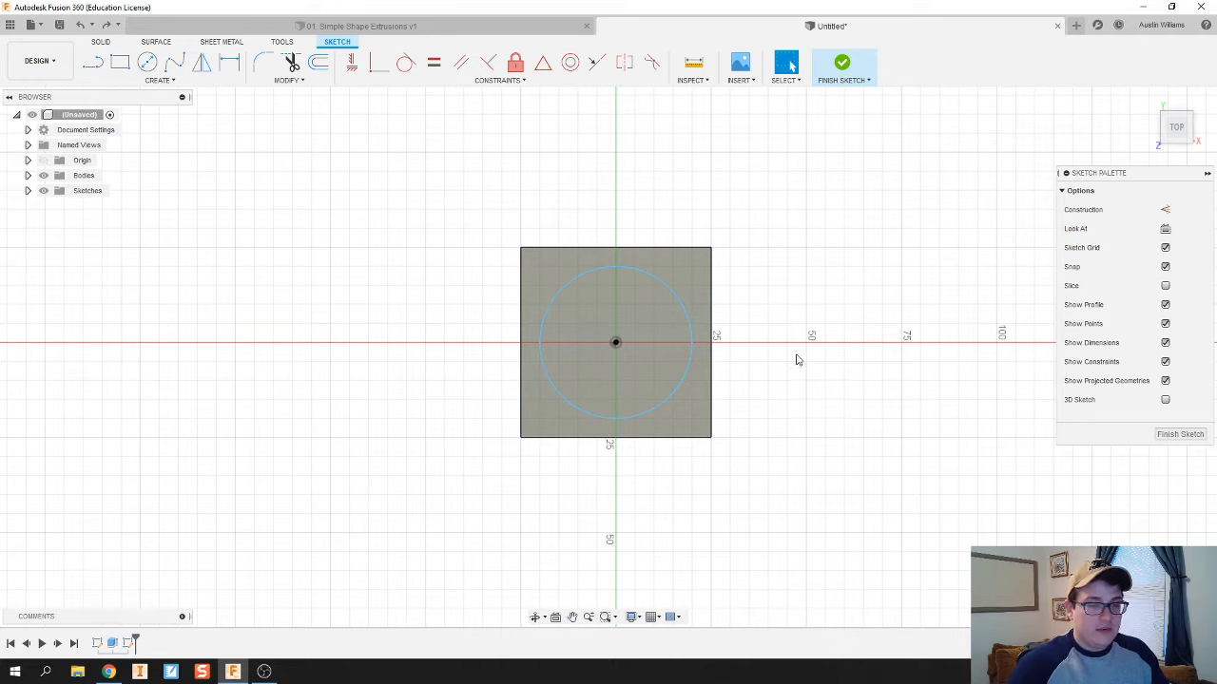
{"action": "key", "text": "d"}
{"action": "left_click", "coordinate": [675, 302]}
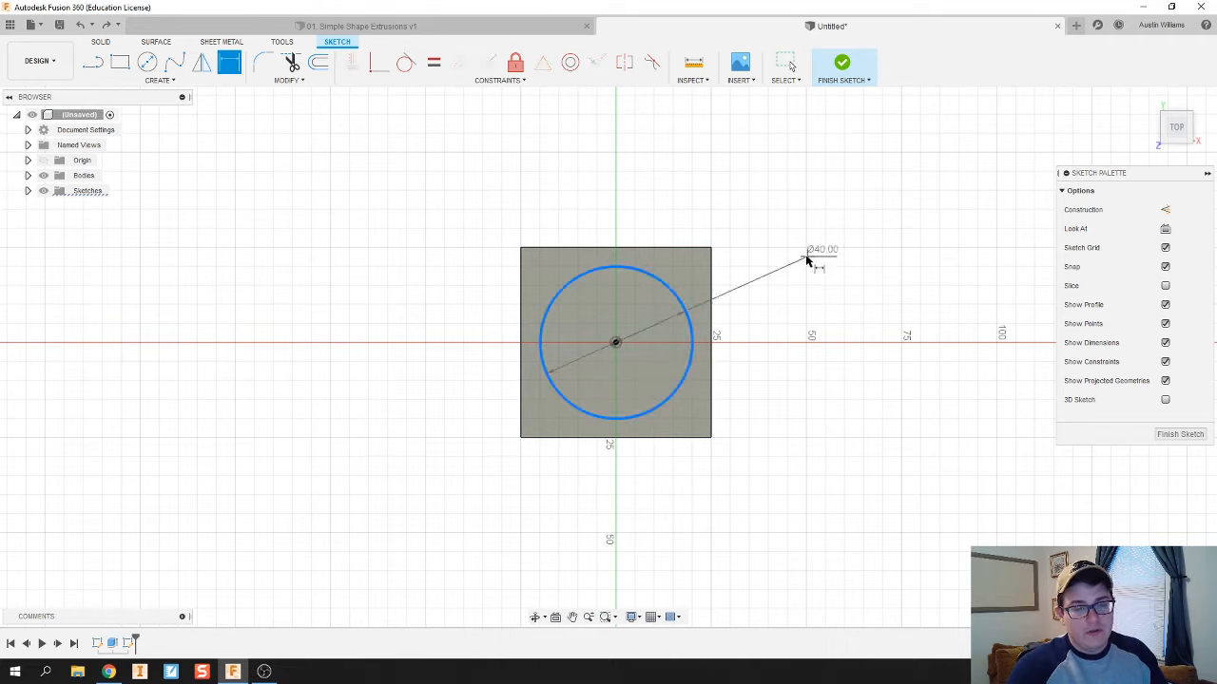
{"action": "left_click", "coordinate": [781, 274]}
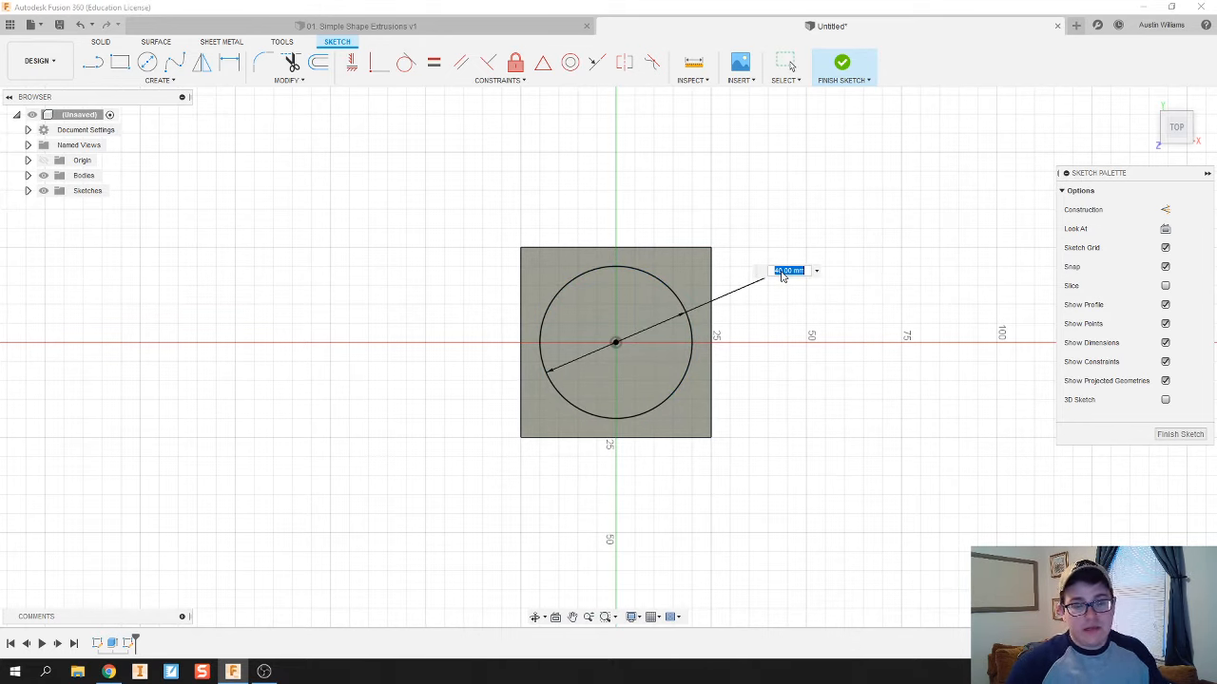
{"action": "type", "text": "3"}
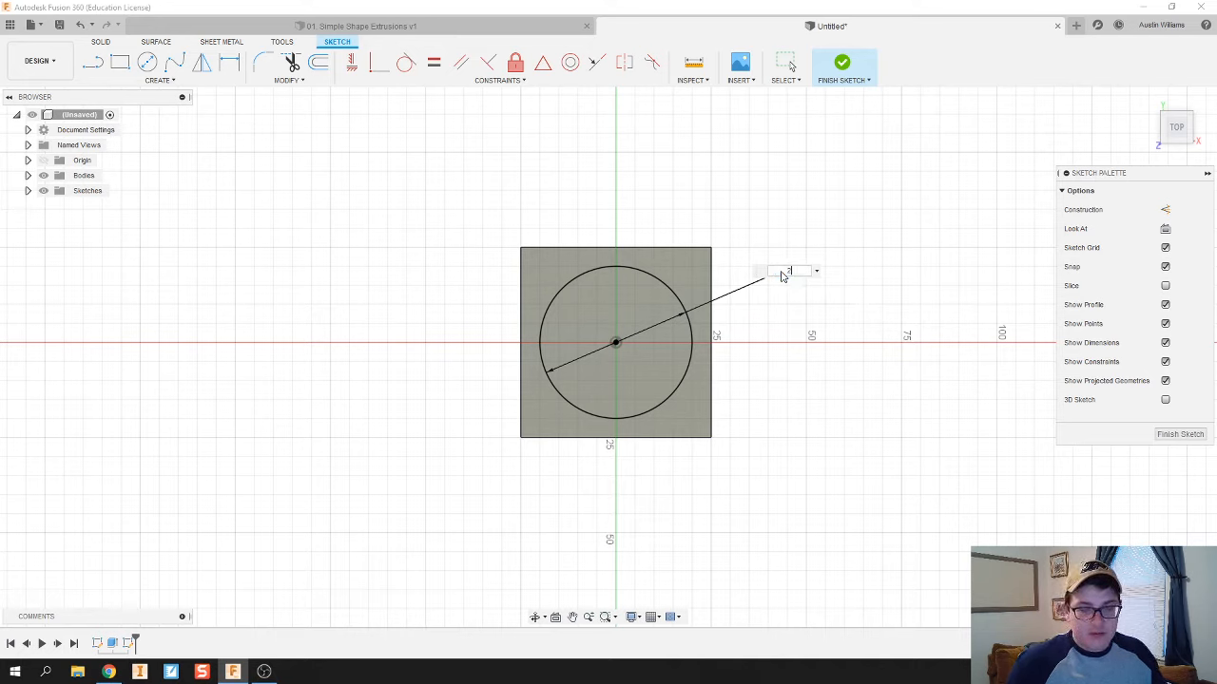
{"action": "type", "text": "5"}
{"action": "key", "text": "Return"}
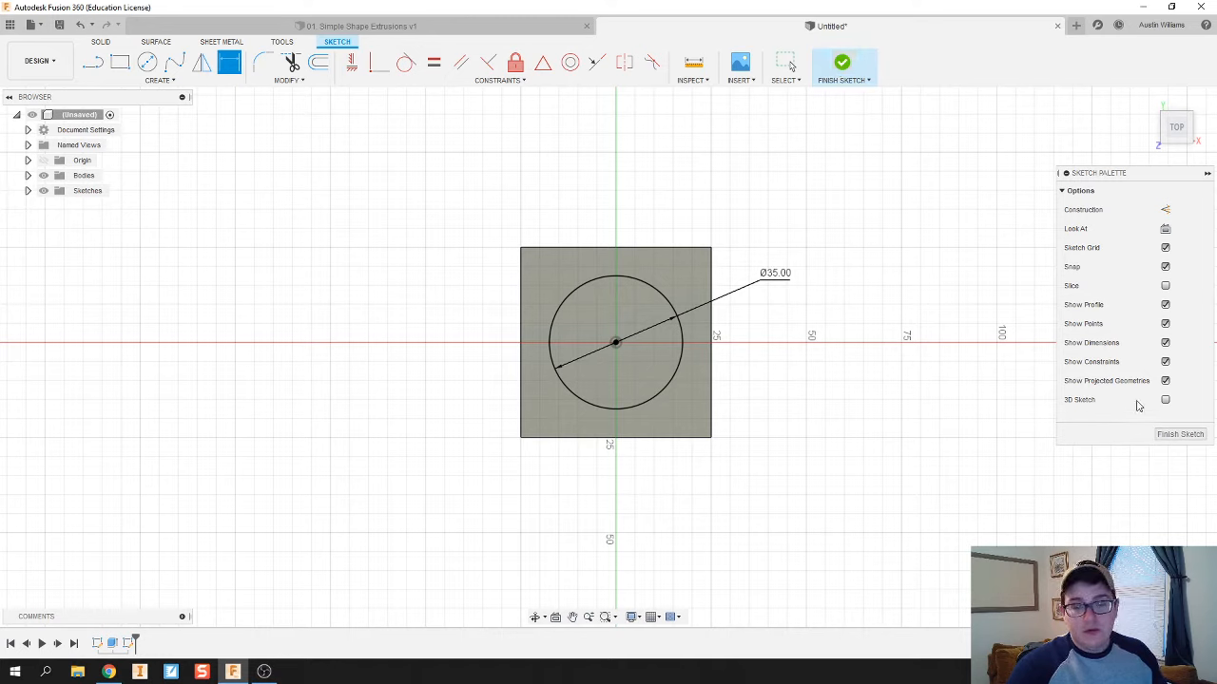
{"action": "left_click", "coordinate": [849, 59]}
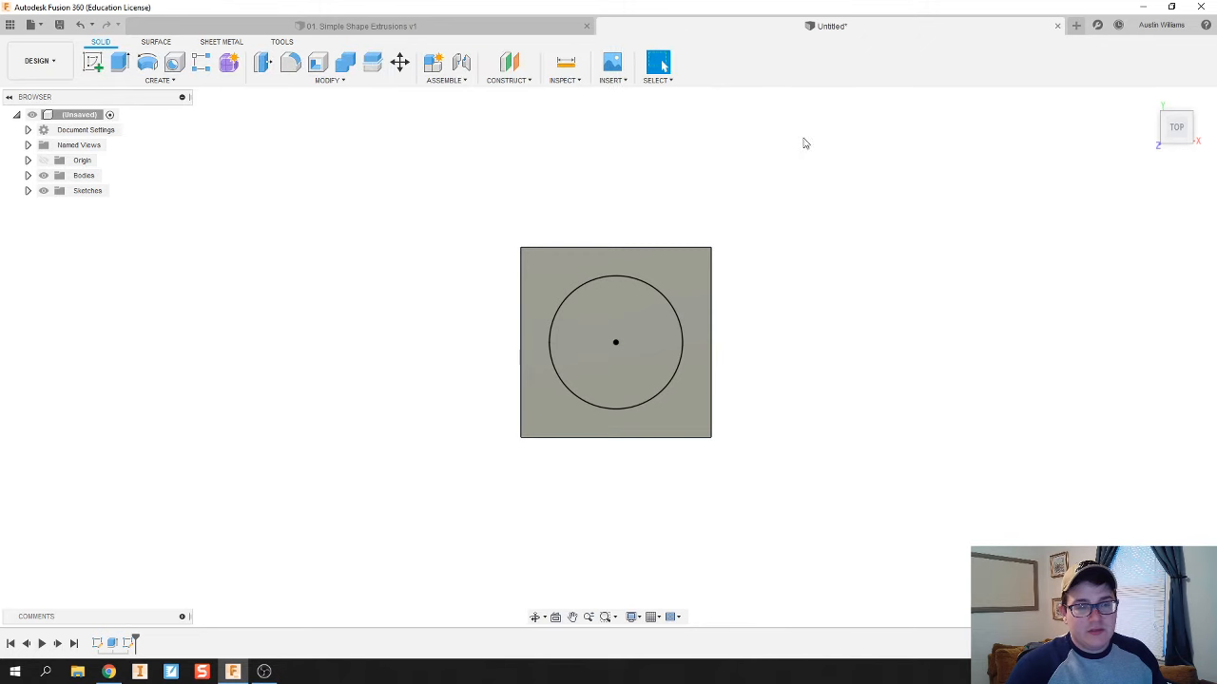
Step: Extrude the circular profile 20 mm upward from the block's top face, joining it to the block
{"action": "mouse_move", "coordinate": [642, 428]}
{"action": "middle_mouse_down", "text": "shift"}
{"action": "mouse_move", "coordinate": [646, 348]}
{"action": "mouse_move", "coordinate": [662, 335]}
{"action": "mouse_move", "coordinate": [695, 341]}
{"action": "middle_mouse_up", "text": "shift"}
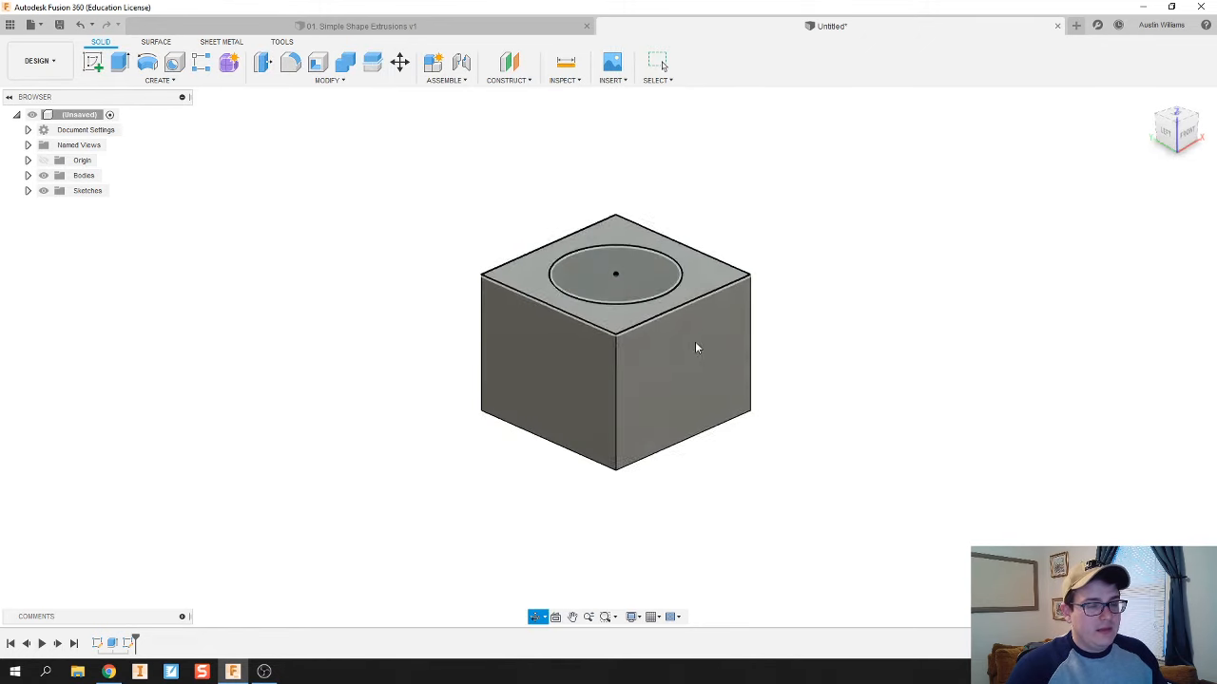
{"action": "left_click", "coordinate": [119, 62]}
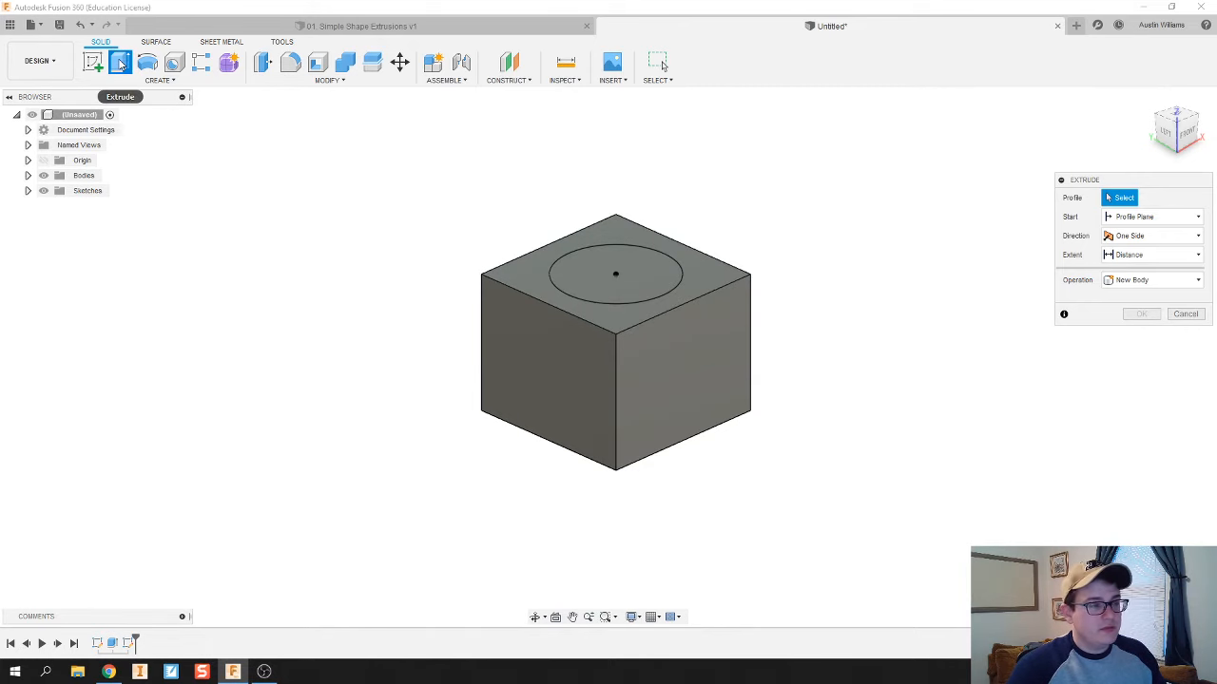
{"action": "left_click", "coordinate": [702, 268]}
{"action": "left_click_drag", "start_coordinate": [567, 285], "coordinate": [616, 210]}
{"action": "left_click", "coordinate": [617, 275]}
{"action": "left_click", "coordinate": [717, 272]}
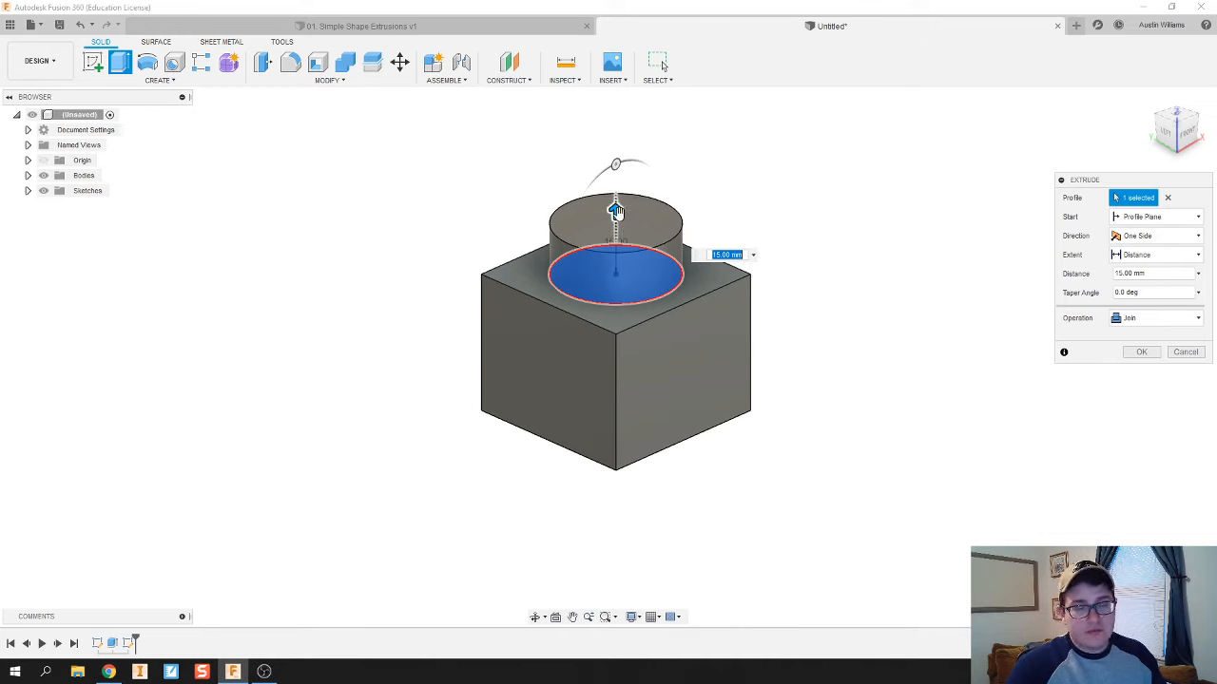
{"action": "left_click_drag", "start_coordinate": [616, 210], "coordinate": [616, 264]}
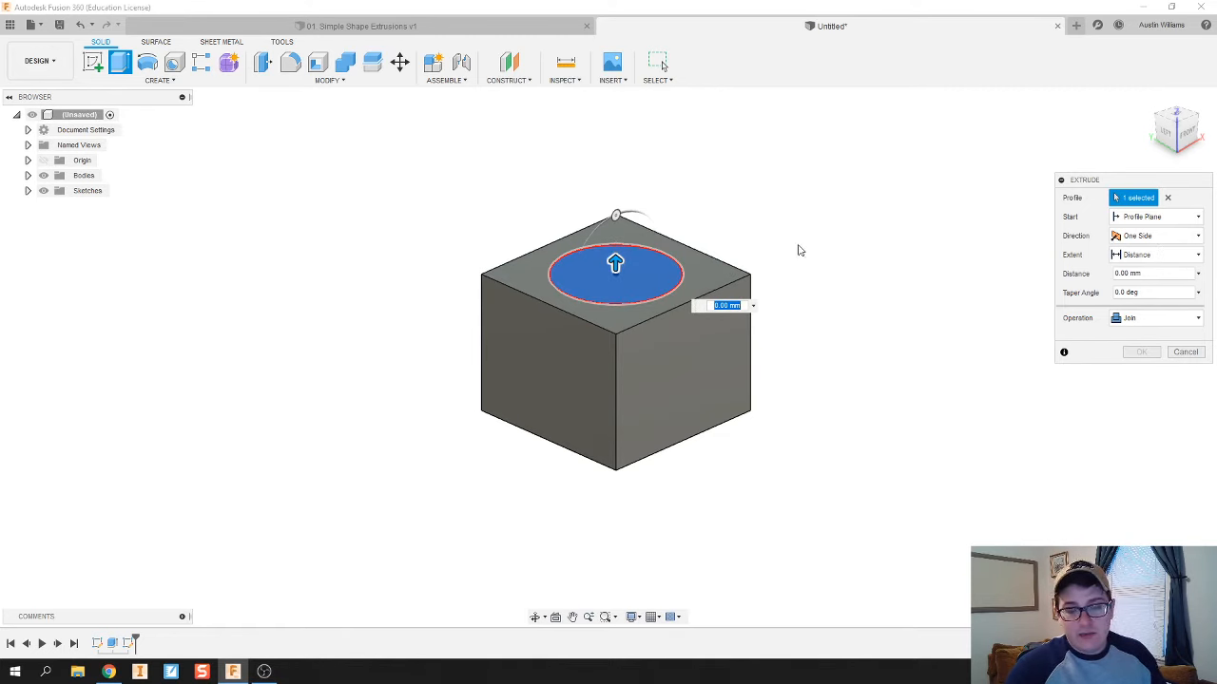
{"action": "left_click_drag", "start_coordinate": [615, 264], "coordinate": [616, 194]}
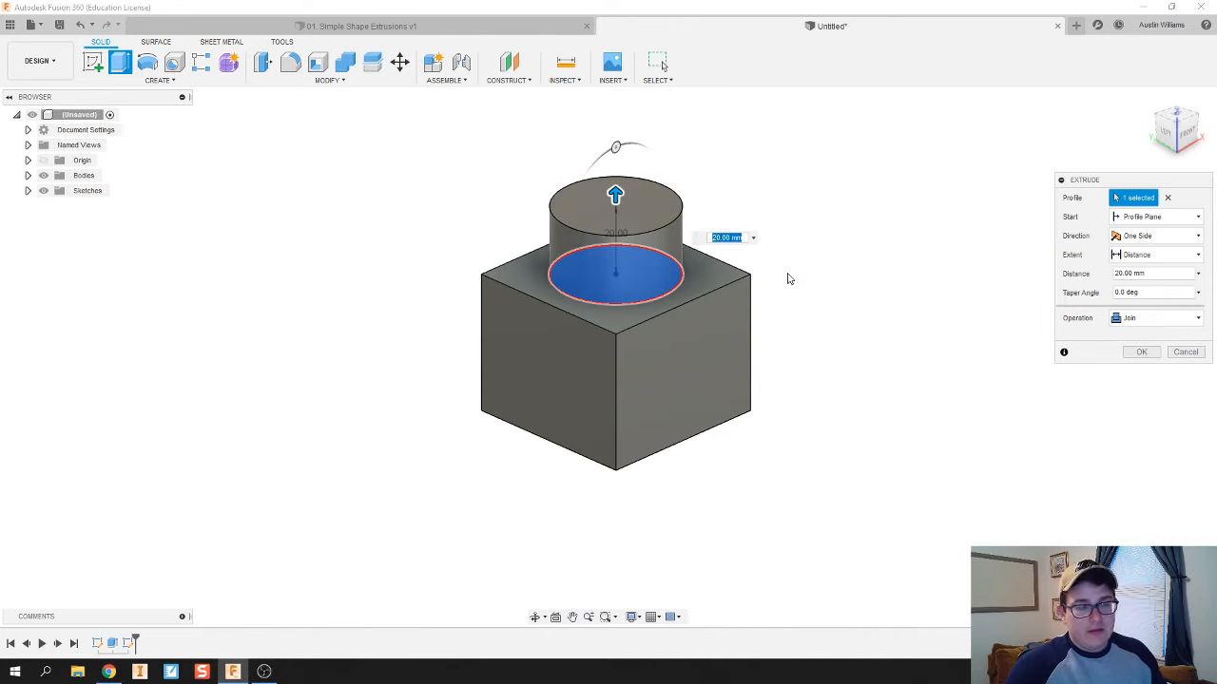
{"action": "key", "text": "Return"}
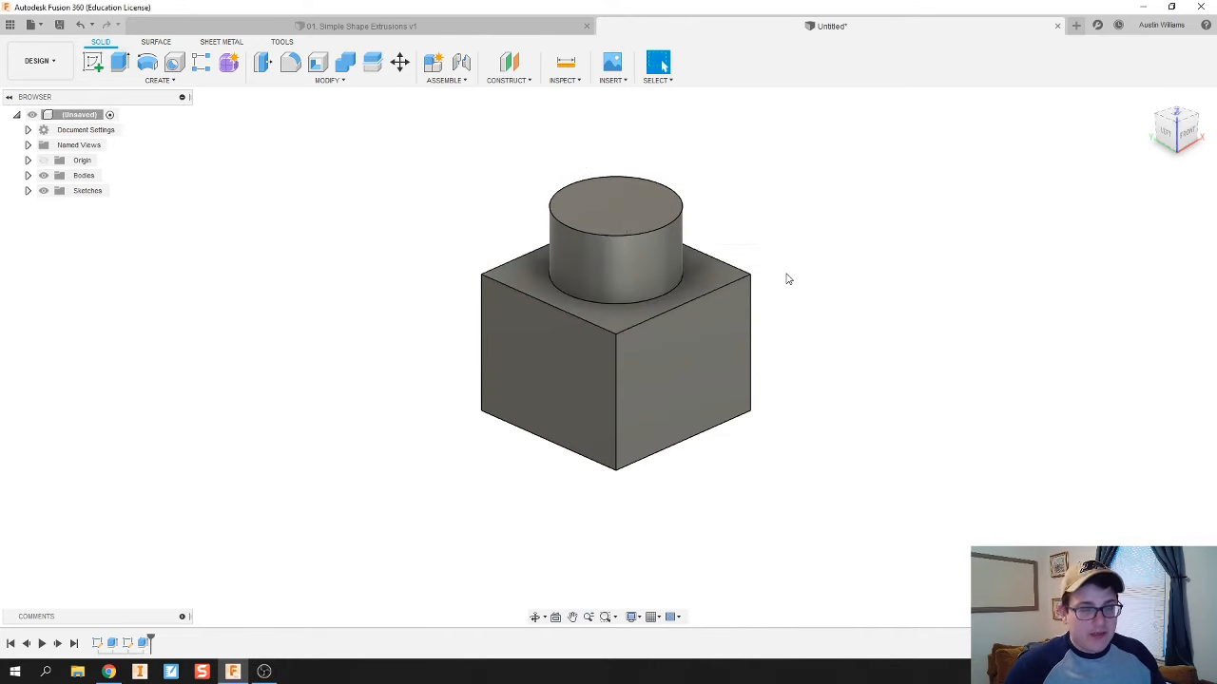
Step: Start a sketch on the block's bottom face and draw a center-diameter circle about 30 mm across, centred on the origin
{"action": "middle_click_drag", "start_coordinate": [833, 329], "coordinate": [847, 231], "text": "shift"}
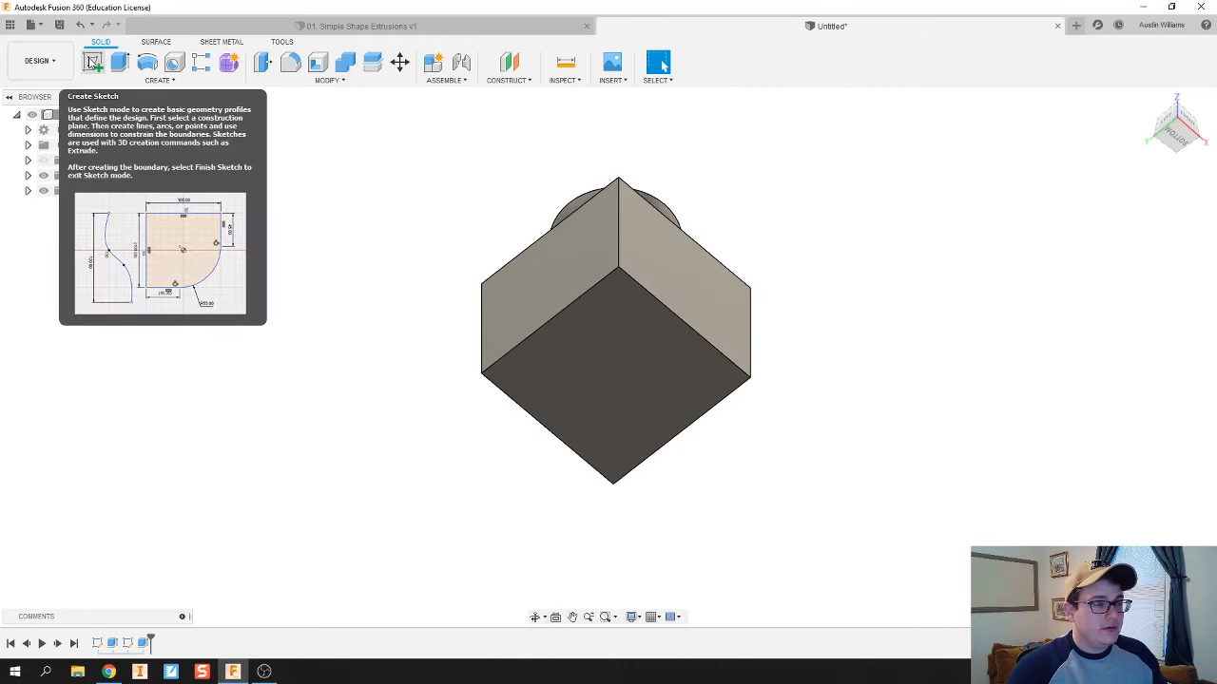
{"action": "left_click", "coordinate": [92, 62]}
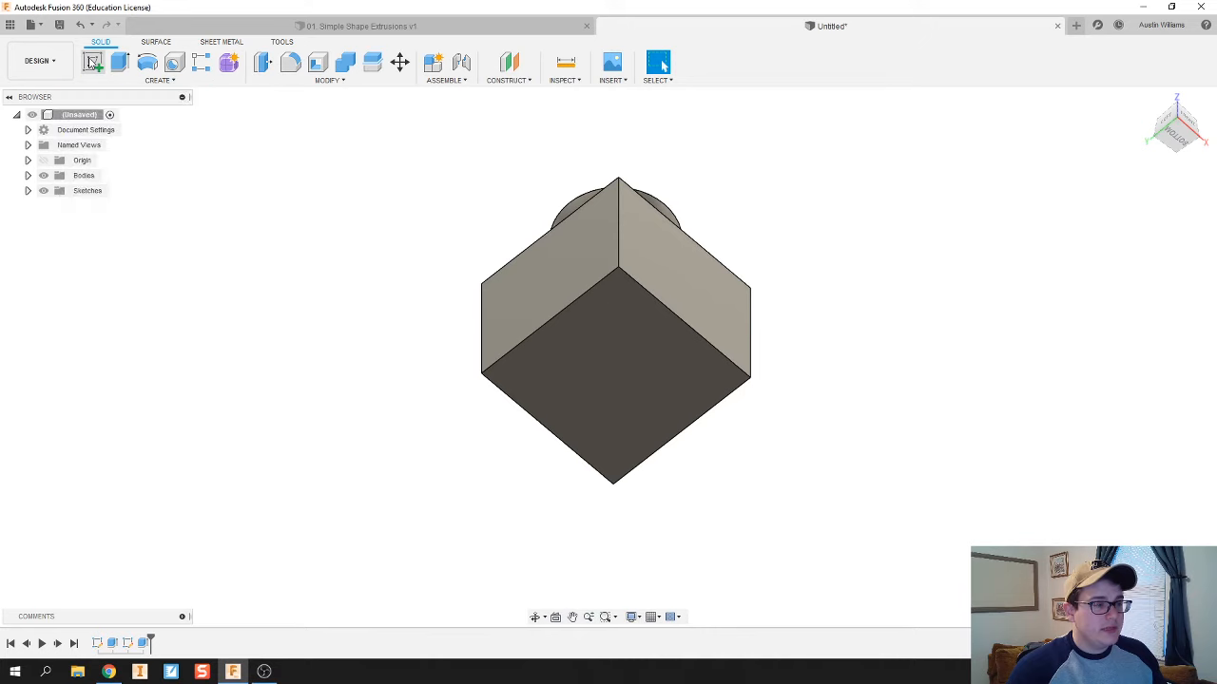
{"action": "left_click", "coordinate": [669, 368]}
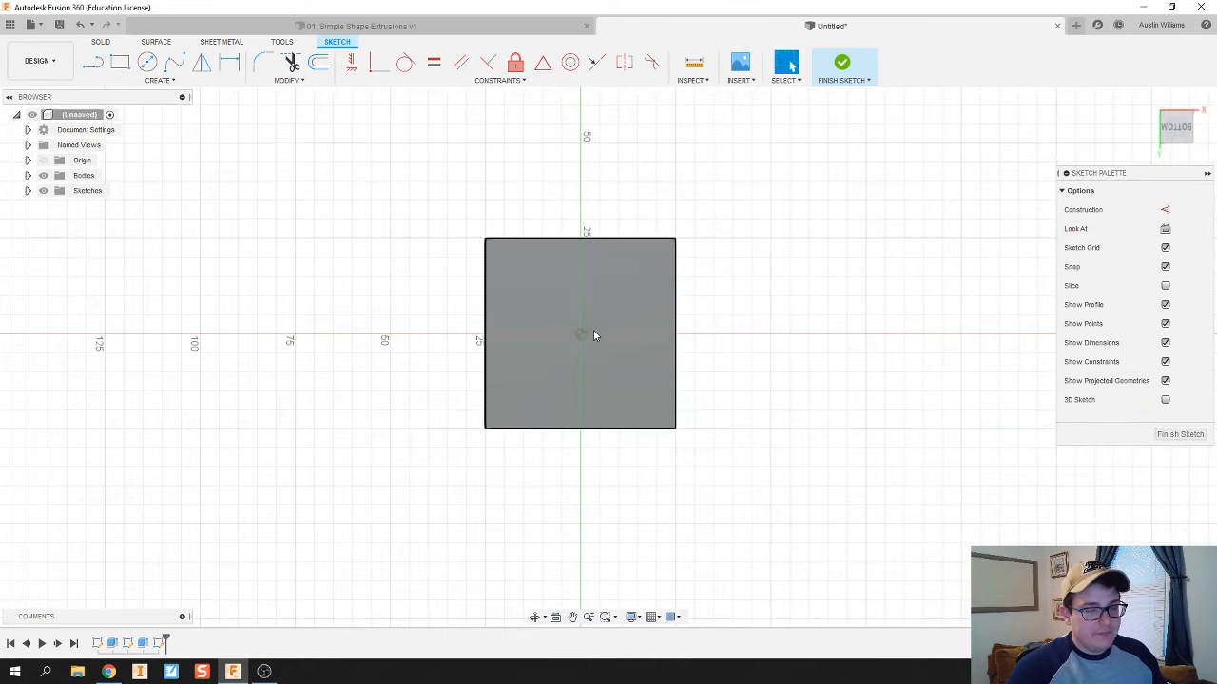
{"action": "key", "text": "c"}
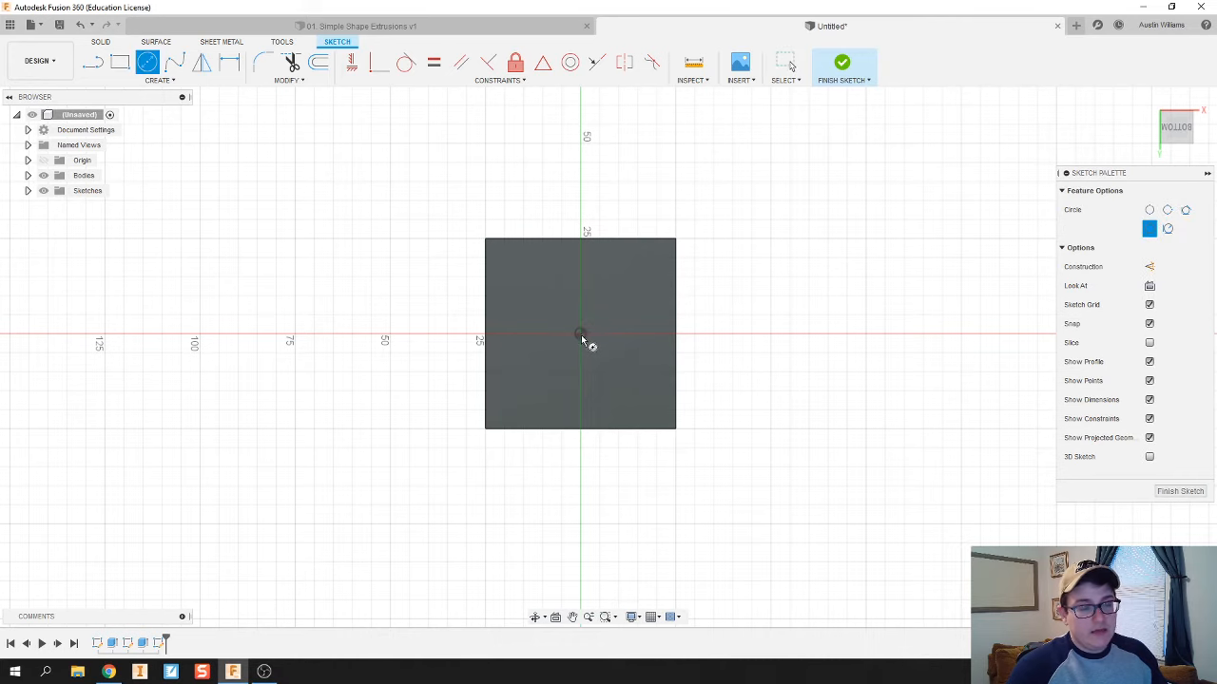
{"action": "left_click", "coordinate": [582, 337]}
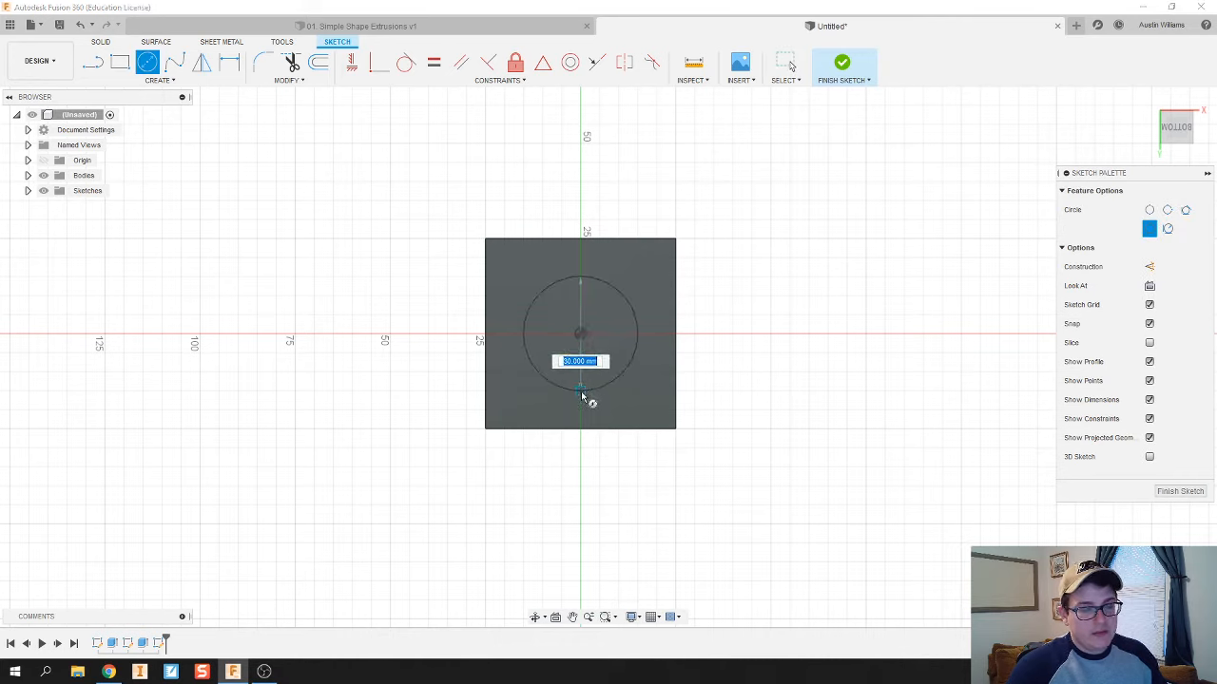
{"action": "left_click", "coordinate": [583, 396]}
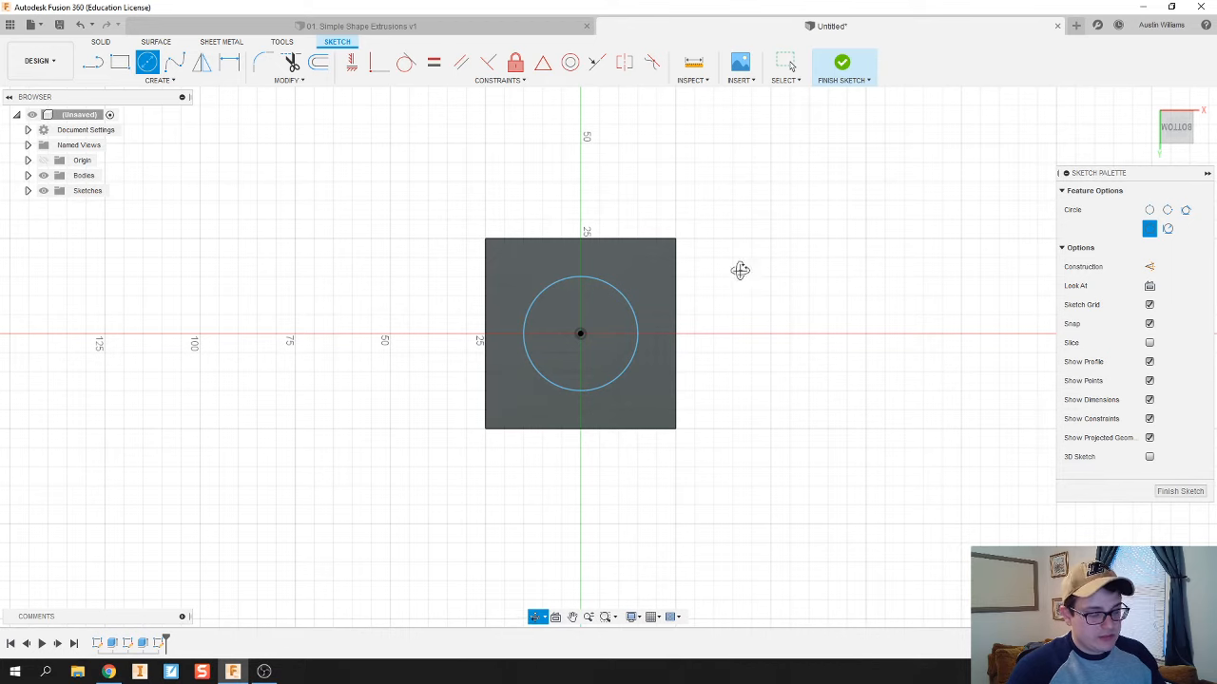
{"action": "mouse_move", "coordinate": [739, 269]}
{"action": "middle_mouse_down", "text": "shift"}
{"action": "mouse_move", "coordinate": [737, 418]}
{"action": "mouse_move", "coordinate": [733, 261]}
{"action": "mouse_move", "coordinate": [737, 417]}
{"action": "middle_mouse_up", "text": "shift"}
{"action": "key", "text": "Escape"}
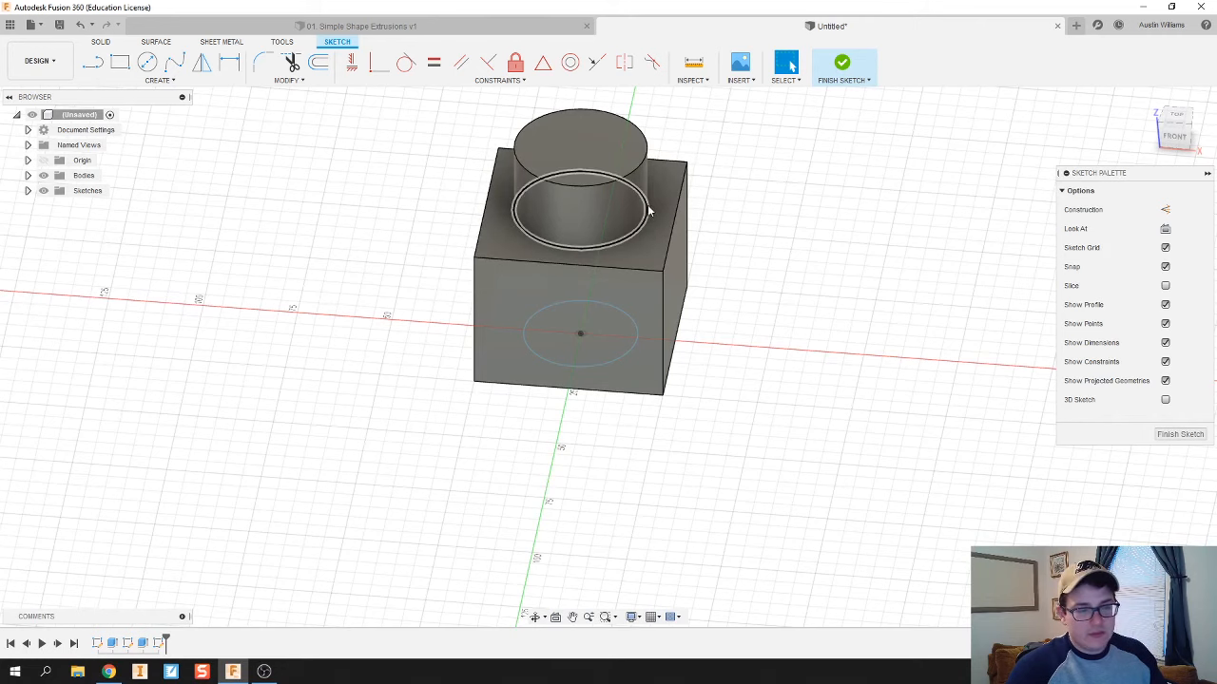
{"action": "key", "text": "m"}
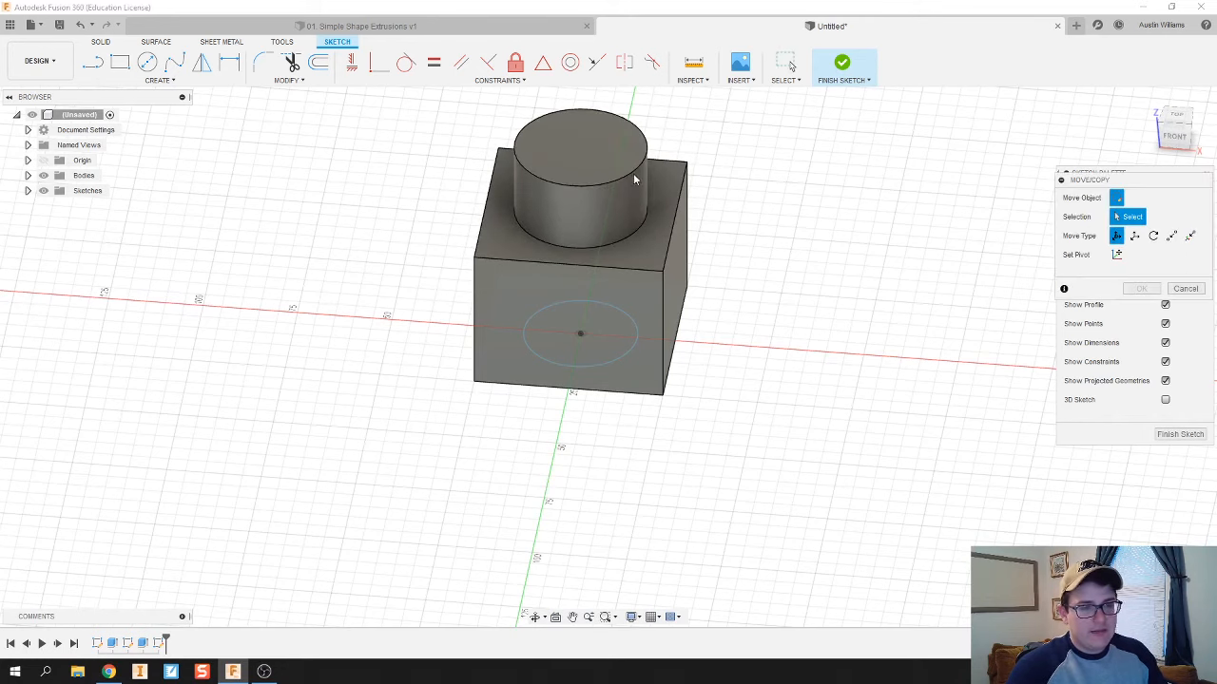
{"action": "left_click", "coordinate": [854, 66]}
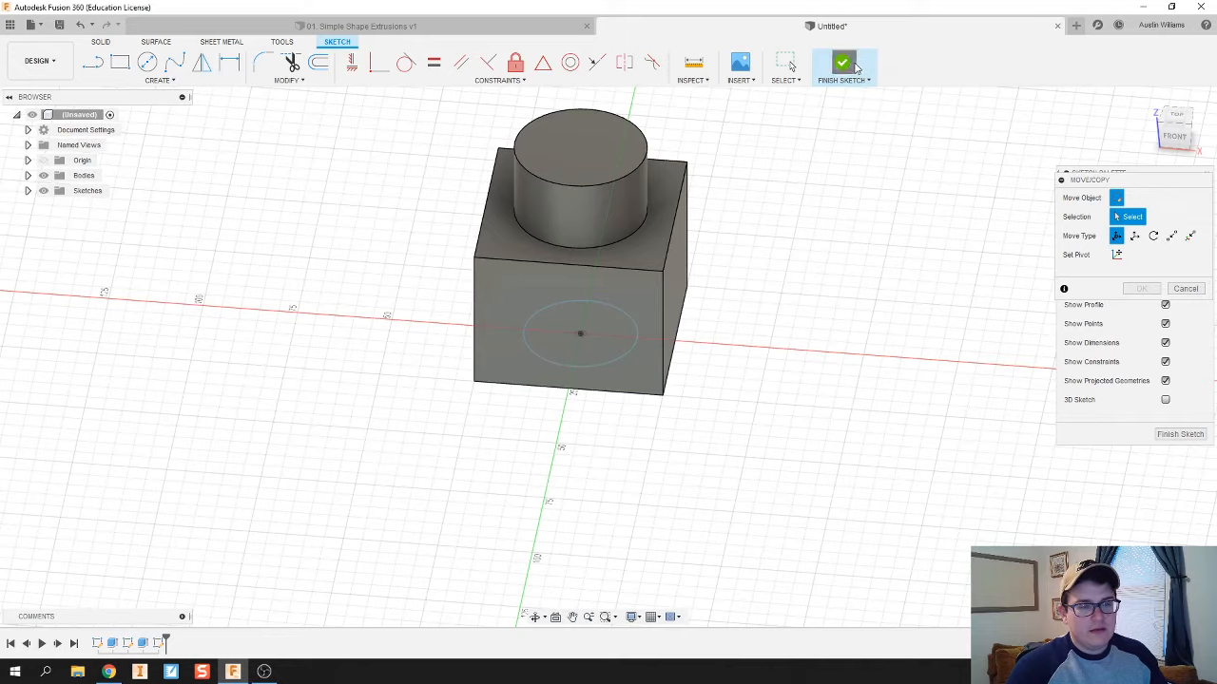
{"action": "key", "text": "m"}
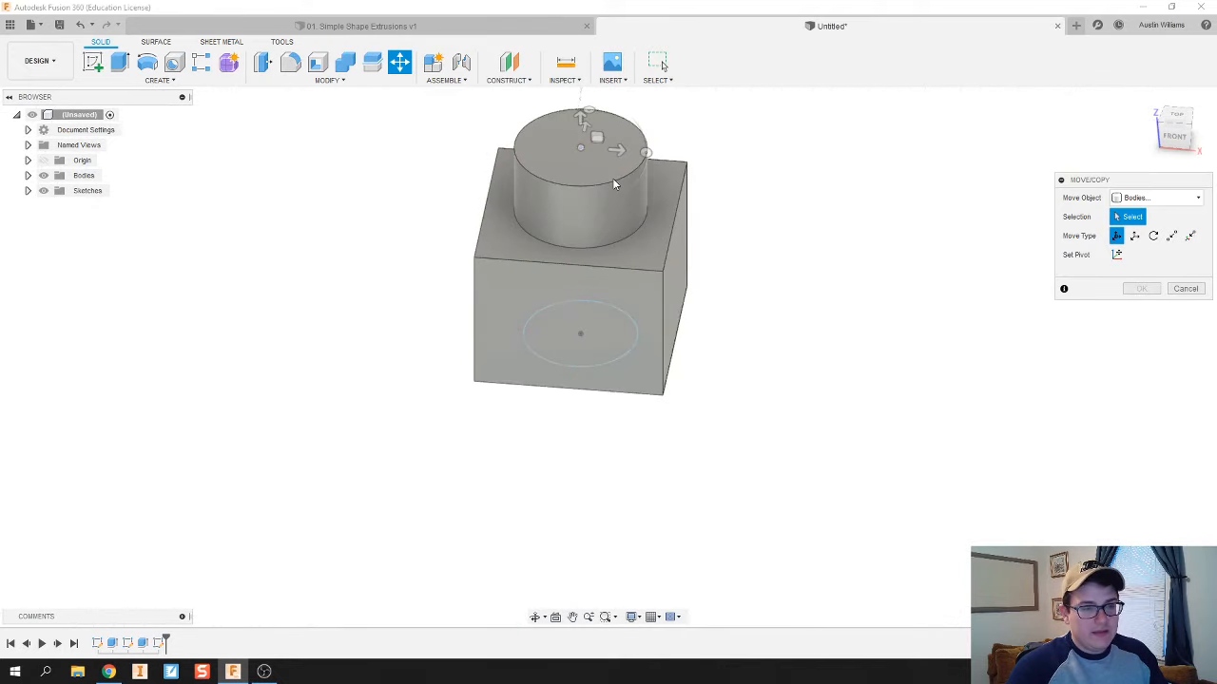
{"action": "left_click", "coordinate": [618, 177]}
{"action": "left_click", "coordinate": [621, 175]}
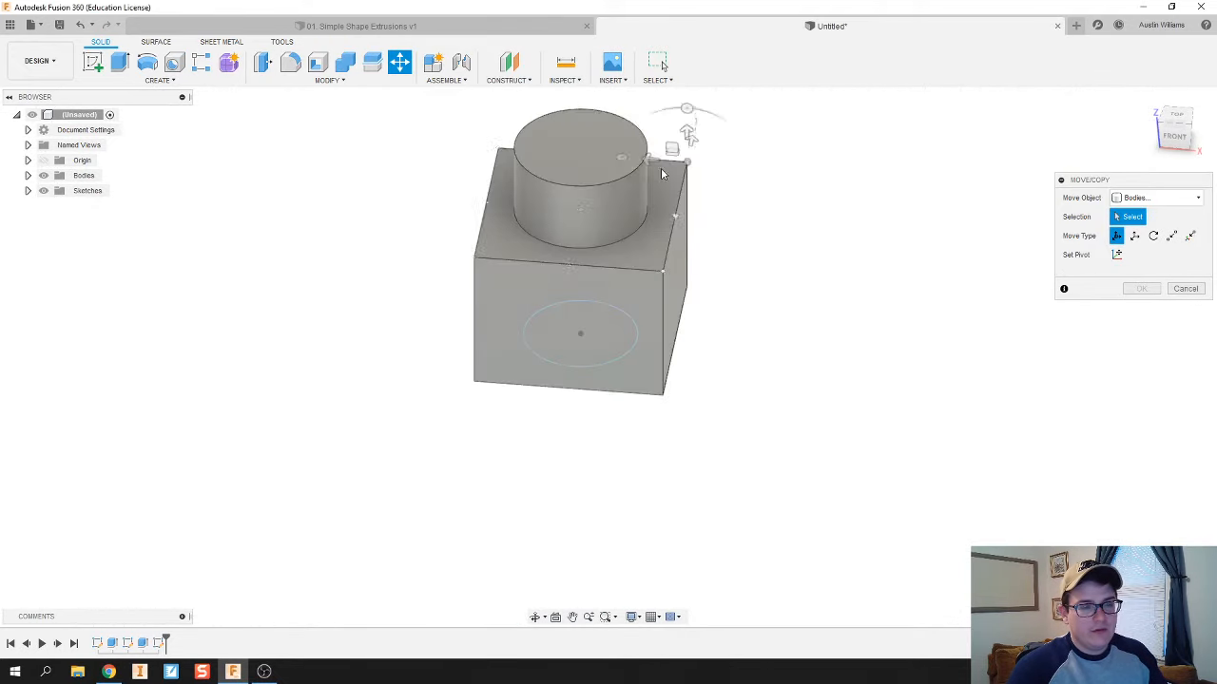
{"action": "key", "text": "Escape"}
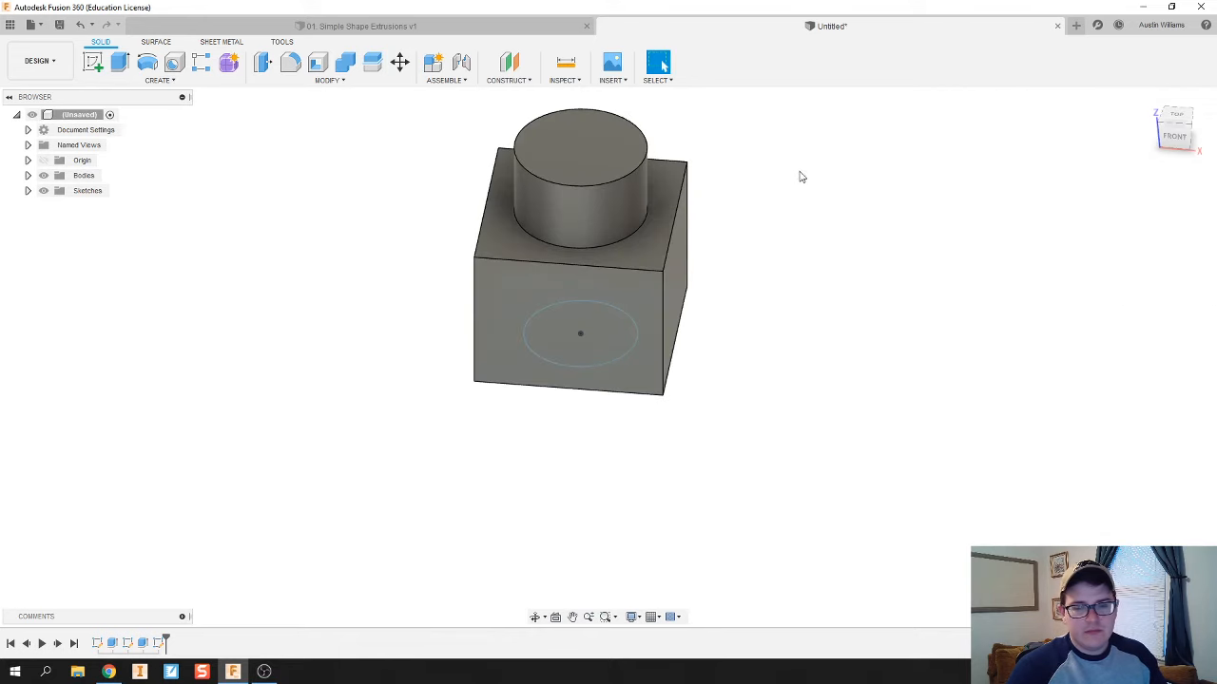
Step: Select the cylinder's top circular edge and compare it with the sketched circle on the bottom face from below
{"action": "left_click", "coordinate": [635, 174]}
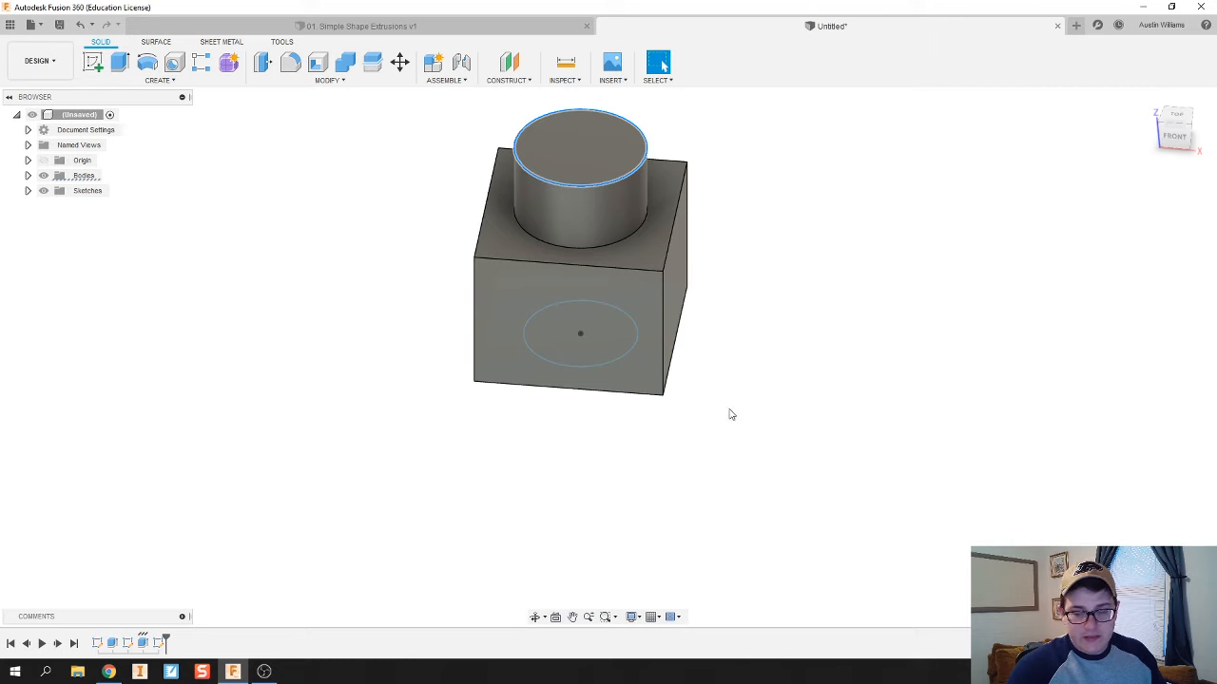
{"action": "middle_click_drag", "start_coordinate": [722, 404], "coordinate": [710, 255], "text": "shift"}
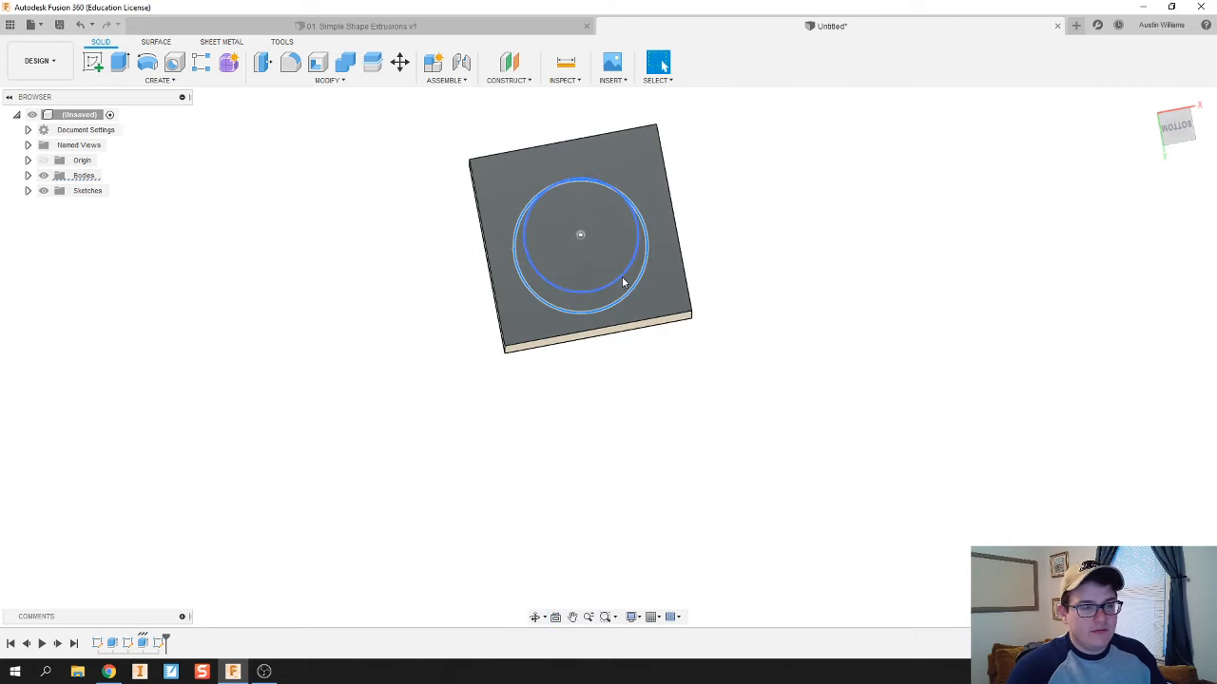
{"action": "middle_click_drag", "start_coordinate": [622, 282], "coordinate": [619, 272], "text": "shift"}
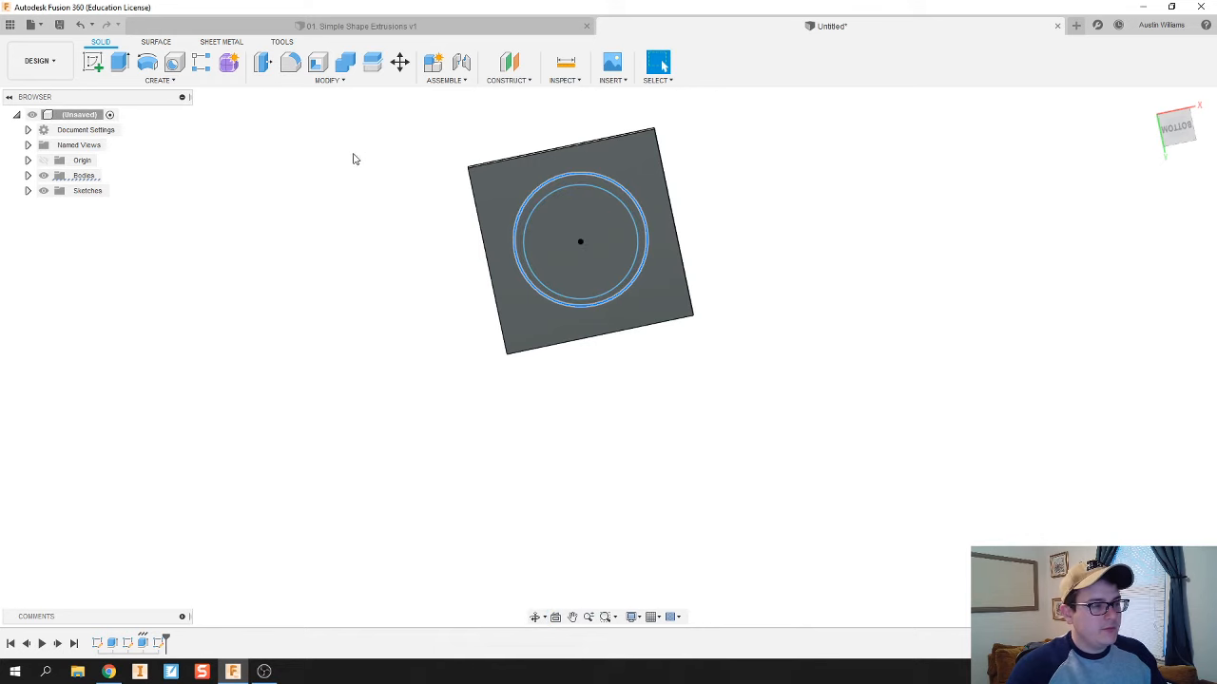
{"action": "middle_click_drag", "start_coordinate": [353, 159], "coordinate": [392, 192], "text": "shift"}
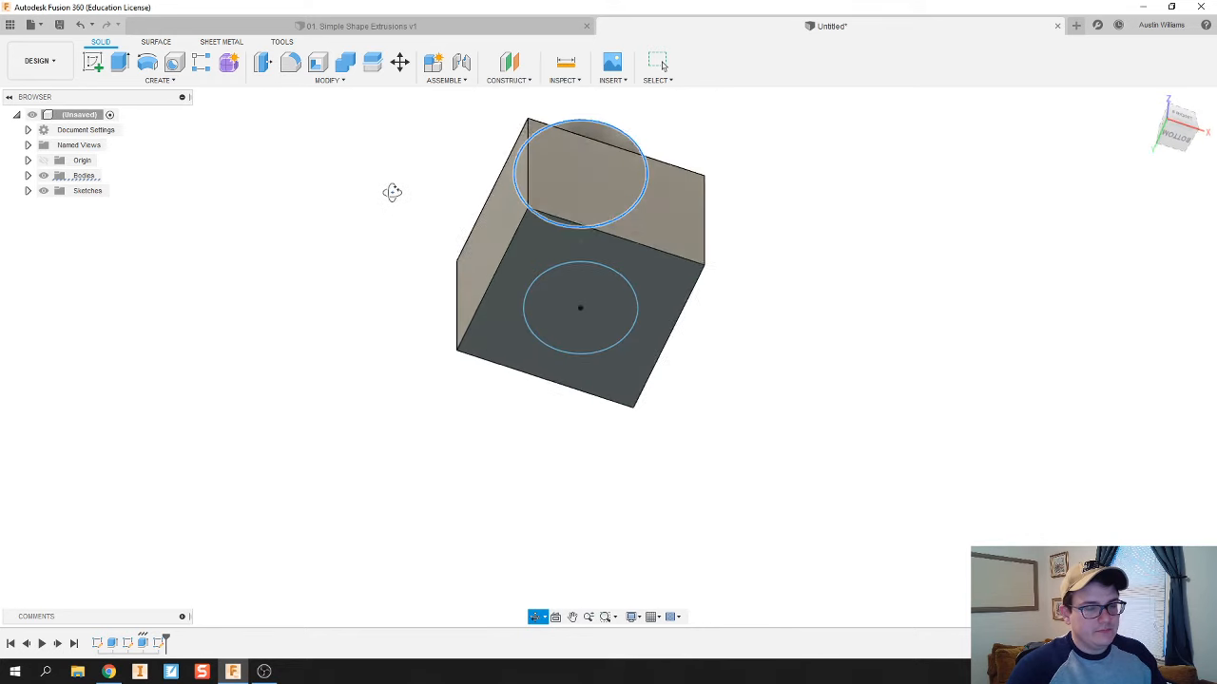
Step: Open the bottom-face sketch for editing and dimension its circle at 35 mm in diameter
{"action": "left_click", "coordinate": [28, 191]}
{"action": "left_click", "coordinate": [78, 241]}
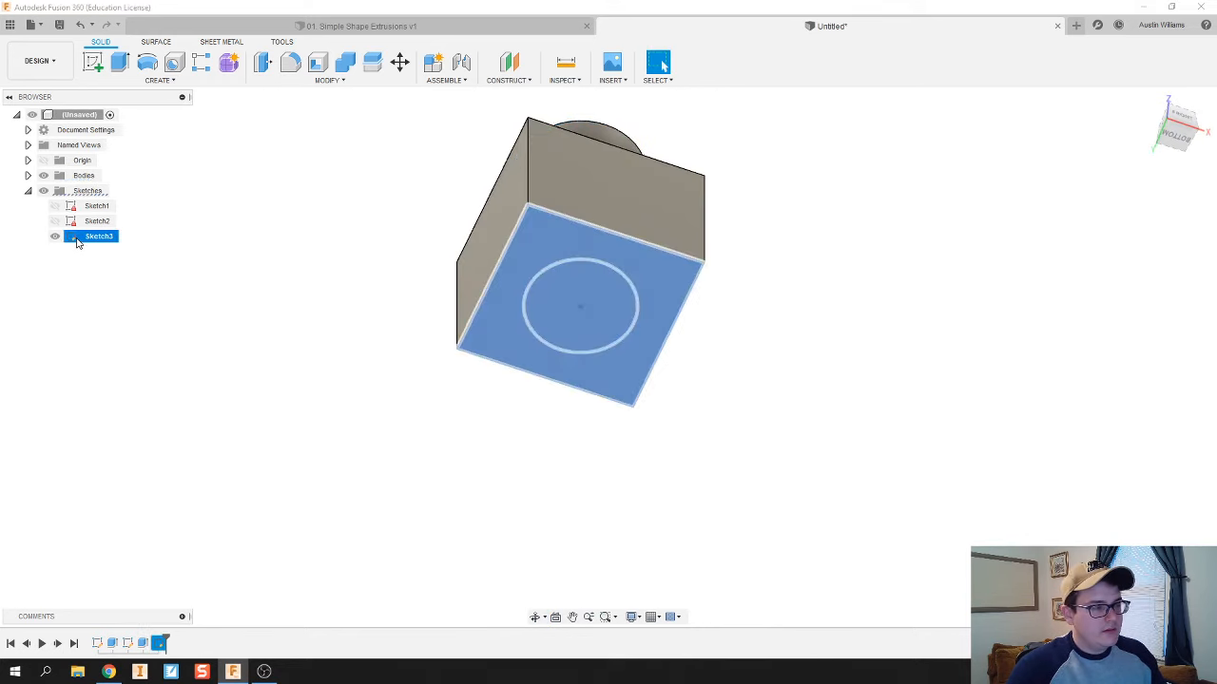
{"action": "double_click", "coordinate": [98, 236]}
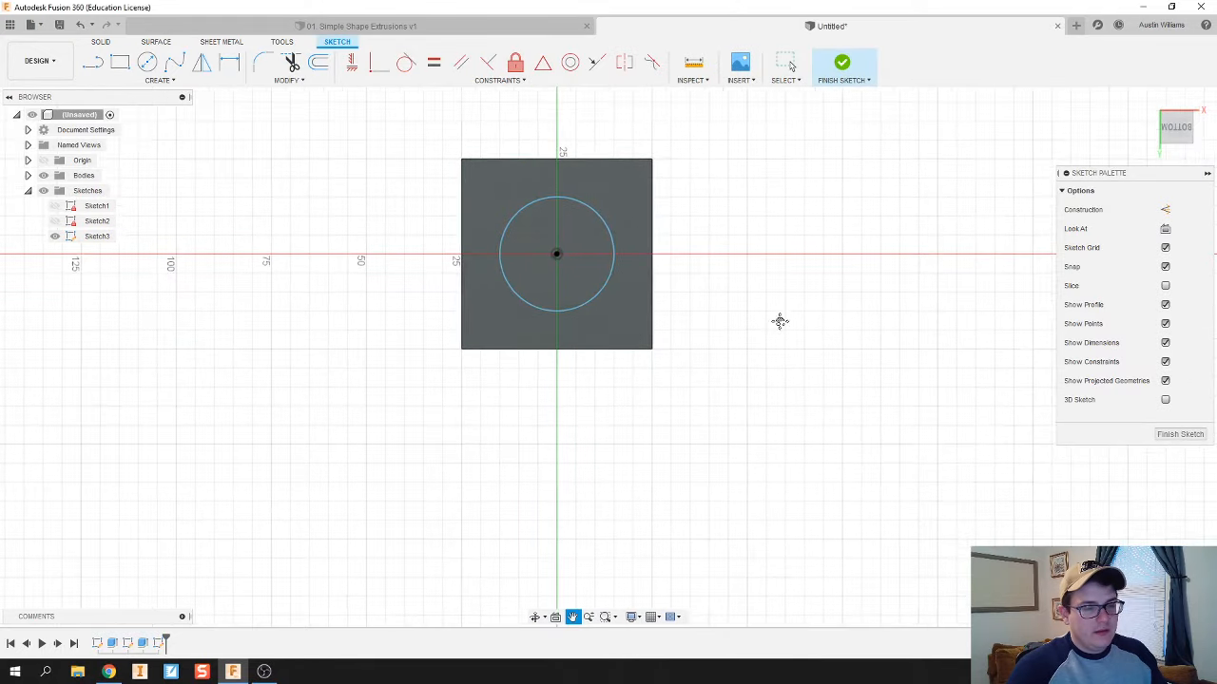
{"action": "middle_click_drag", "start_coordinate": [780, 322], "coordinate": [720, 330]}
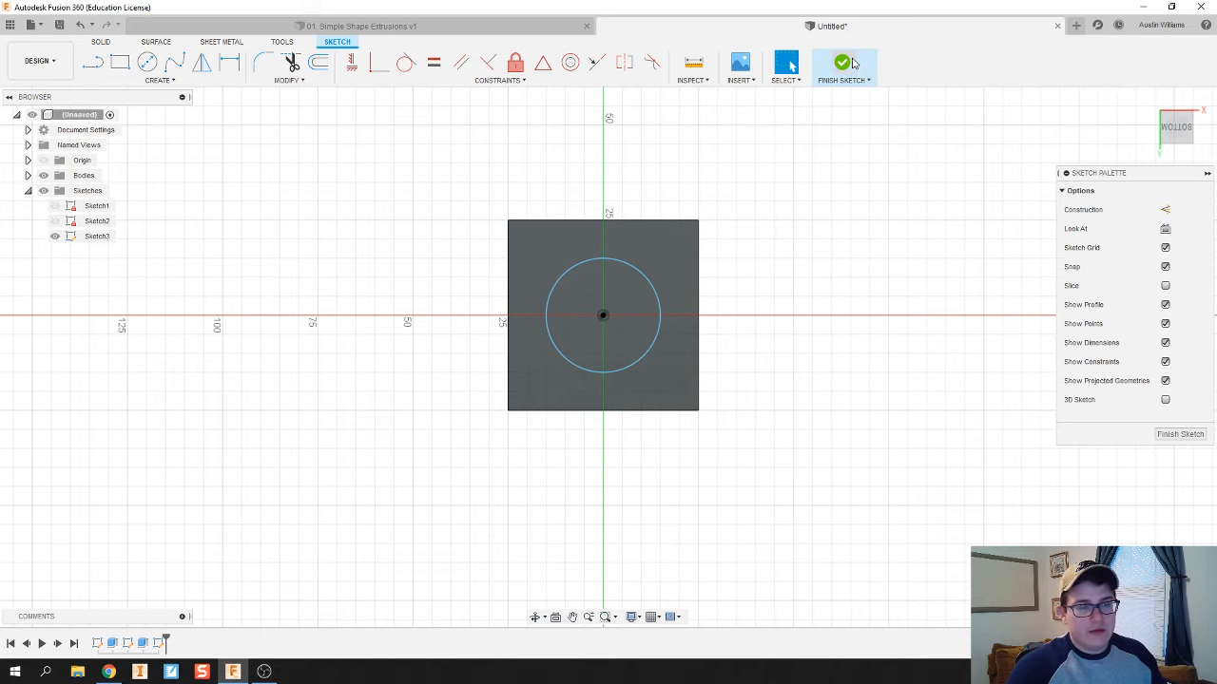
{"action": "key", "text": "d"}
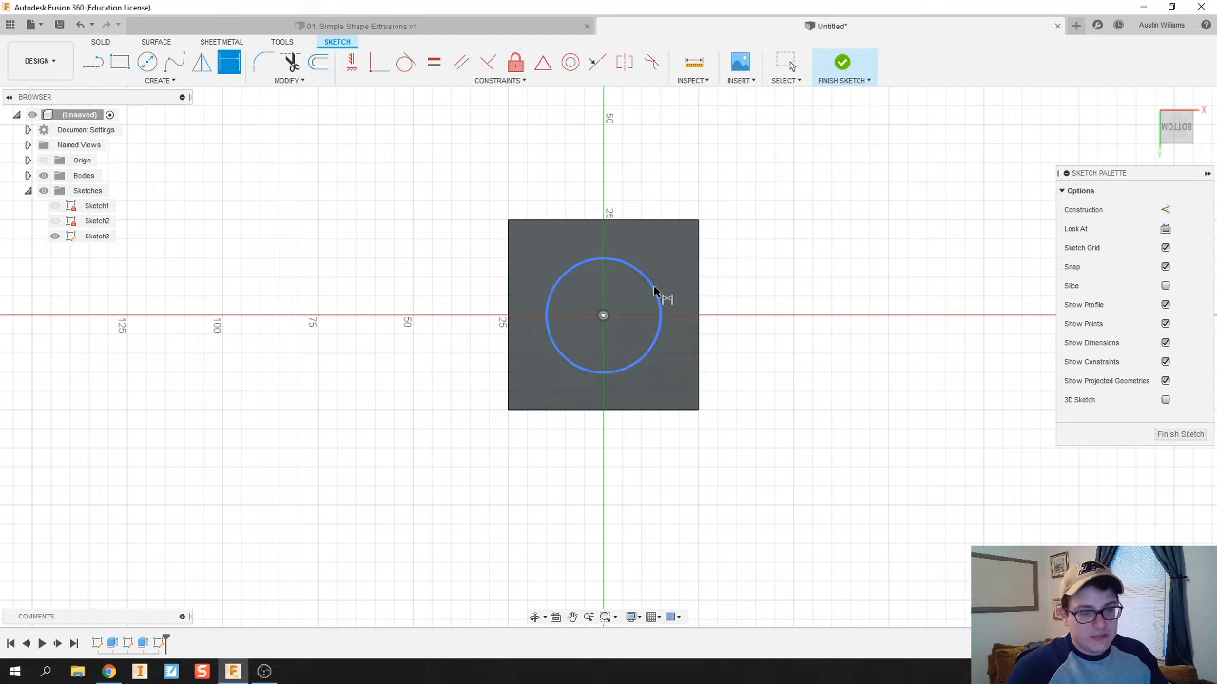
{"action": "left_click", "coordinate": [654, 291]}
{"action": "left_click", "coordinate": [761, 274]}
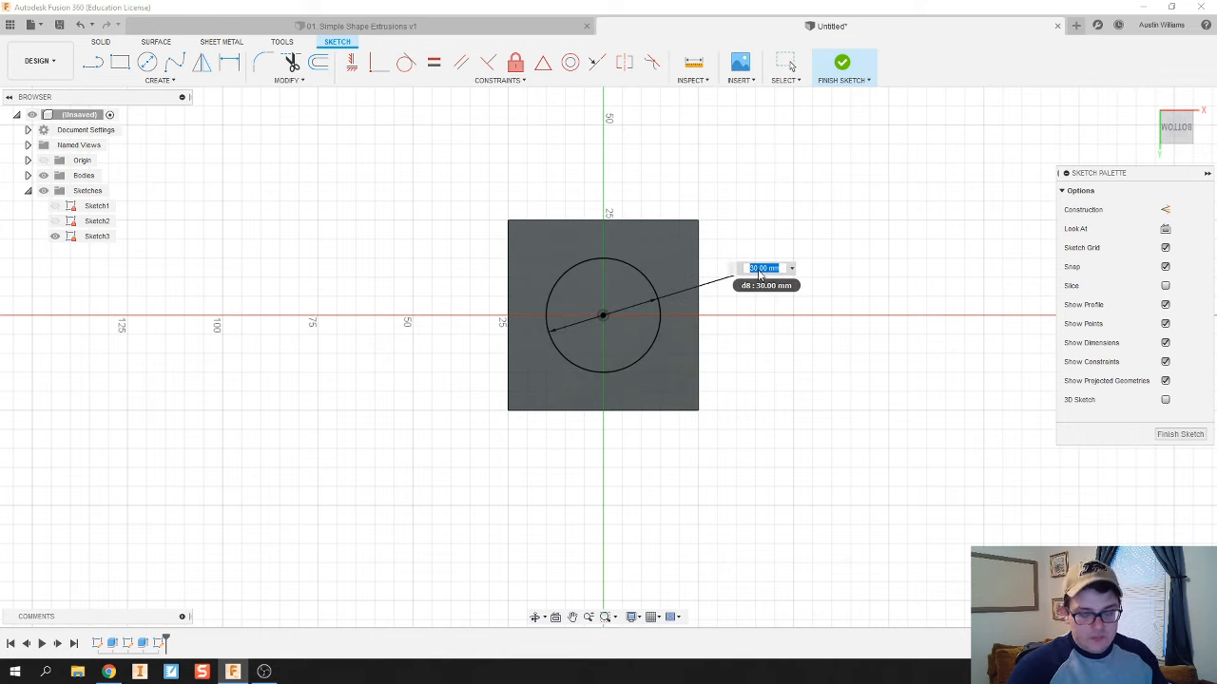
{"action": "type", "text": "35"}
{"action": "key", "text": "Return"}
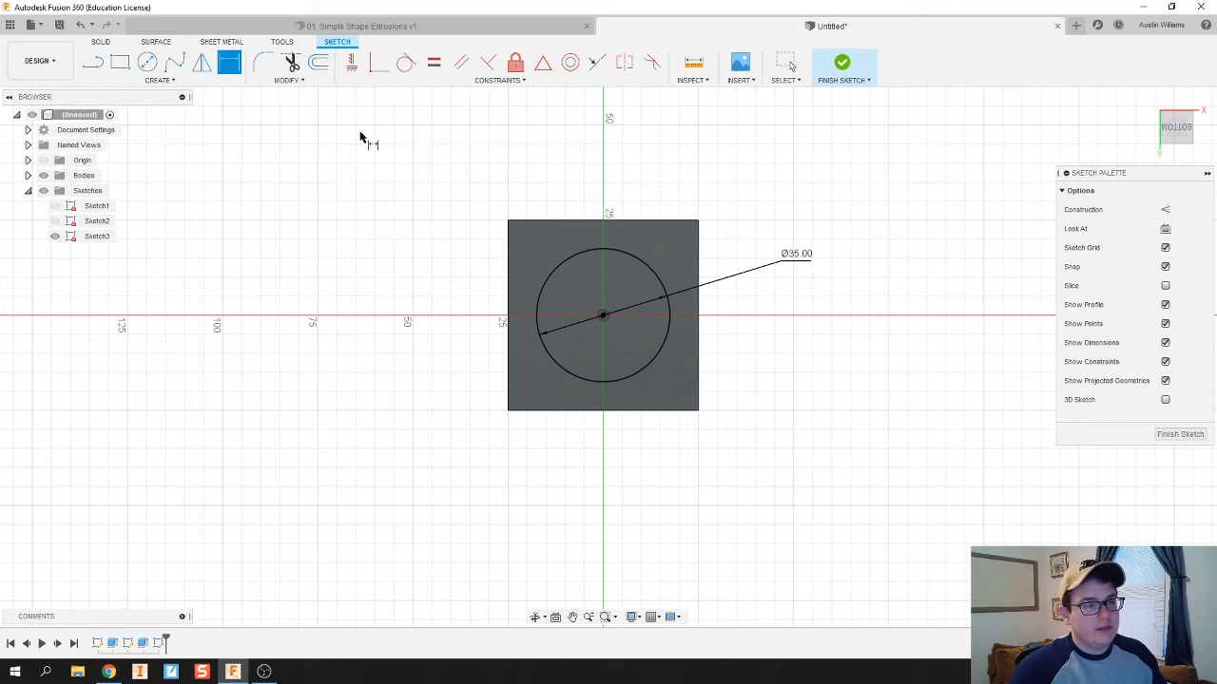
Step: Finish the bottom-face sketch and extrude its circle 20 mm up into the block as a cut
{"action": "left_click", "coordinate": [841, 67]}
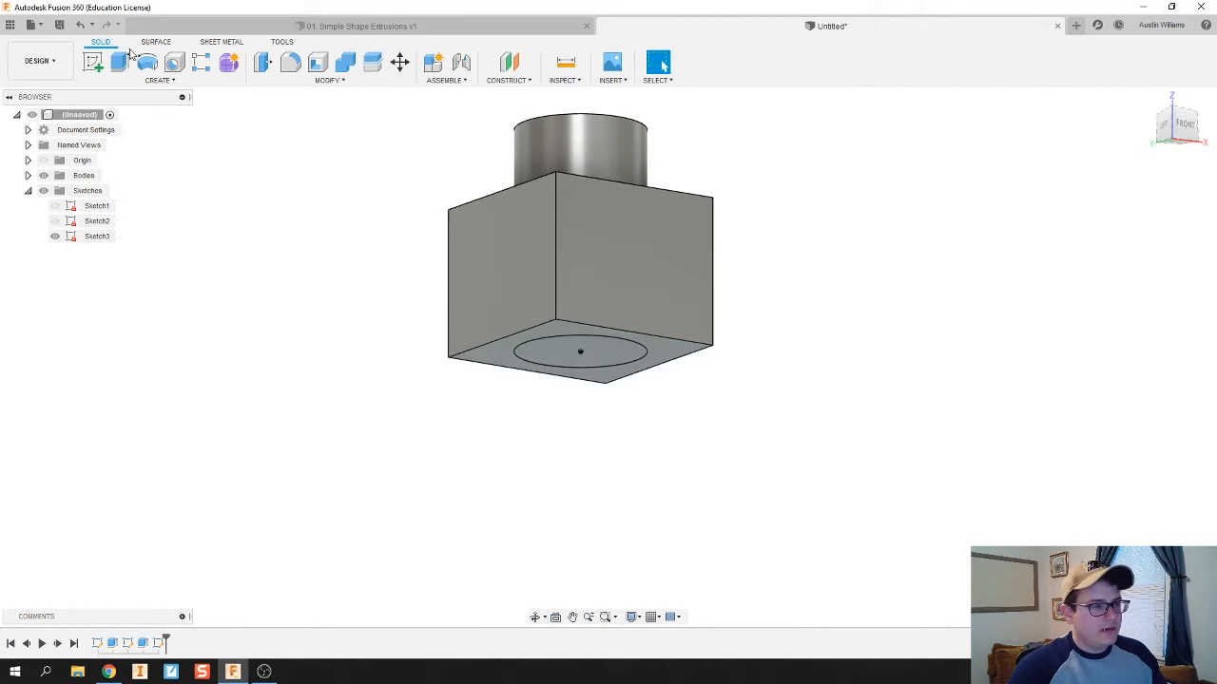
{"action": "left_click", "coordinate": [120, 62]}
{"action": "mouse_move", "coordinate": [883, 329]}
{"action": "middle_mouse_down", "text": "shift"}
{"action": "mouse_move", "coordinate": [864, 292]}
{"action": "mouse_move", "coordinate": [875, 322]}
{"action": "middle_mouse_up", "text": "shift"}
{"action": "left_click", "coordinate": [622, 354]}
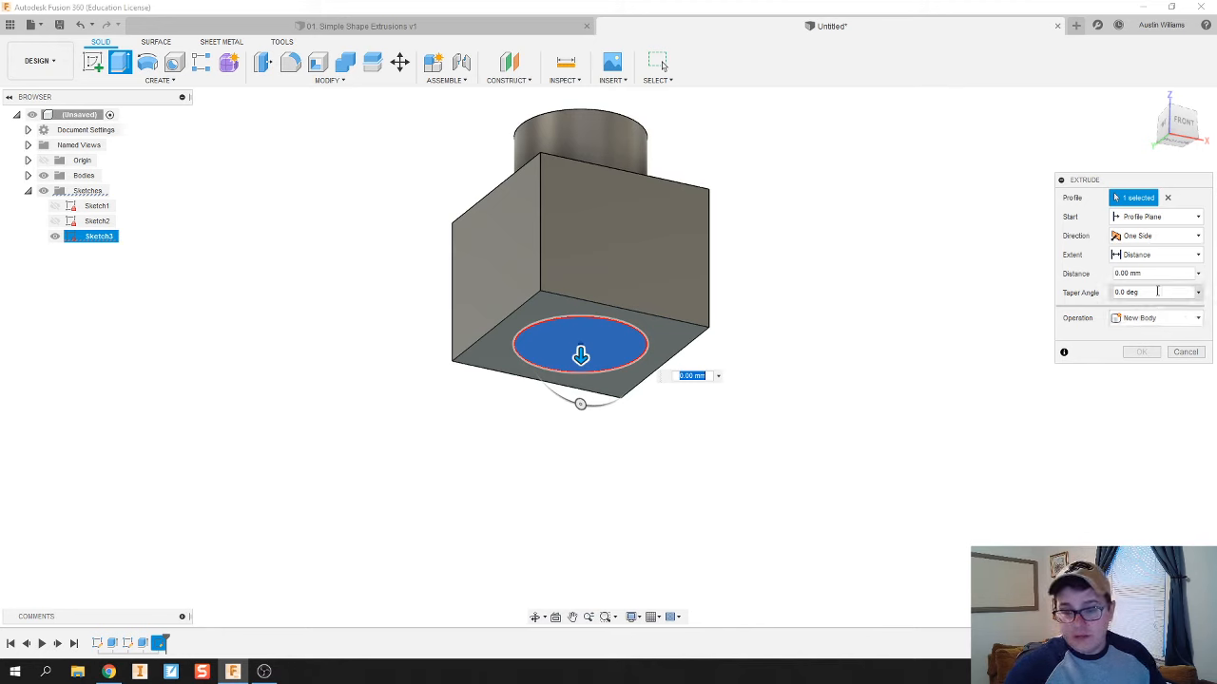
{"action": "left_click", "coordinate": [1152, 319]}
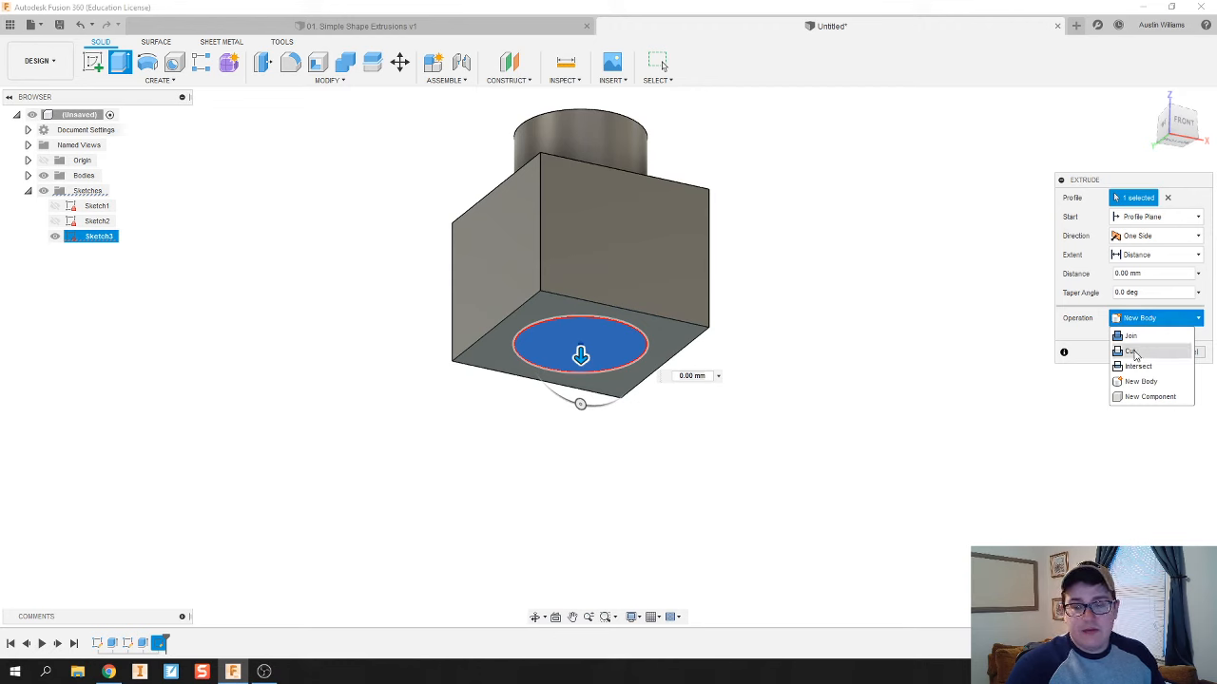
{"action": "left_click", "coordinate": [1133, 353]}
{"action": "left_click_drag", "start_coordinate": [581, 356], "coordinate": [579, 270]}
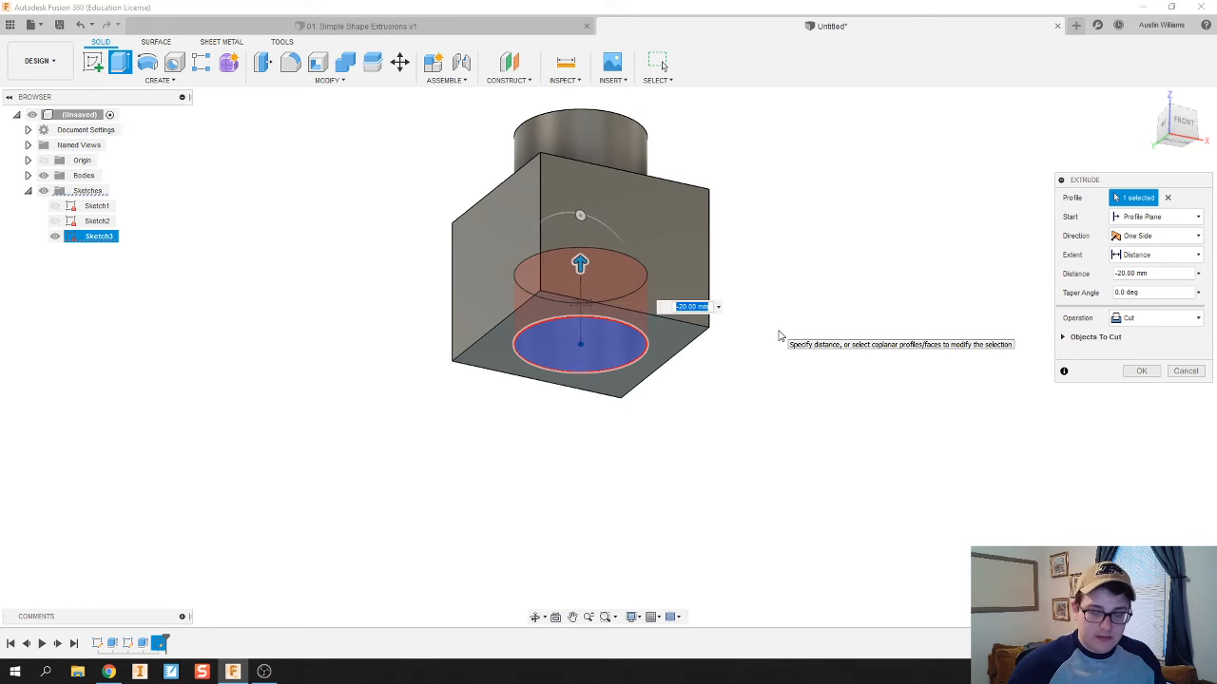
{"action": "key", "text": "Return"}
Step: Select the whole body and open the physical material library, moving it clear of the model
{"action": "middle_click_drag", "start_coordinate": [890, 263], "coordinate": [885, 332], "text": "shift"}
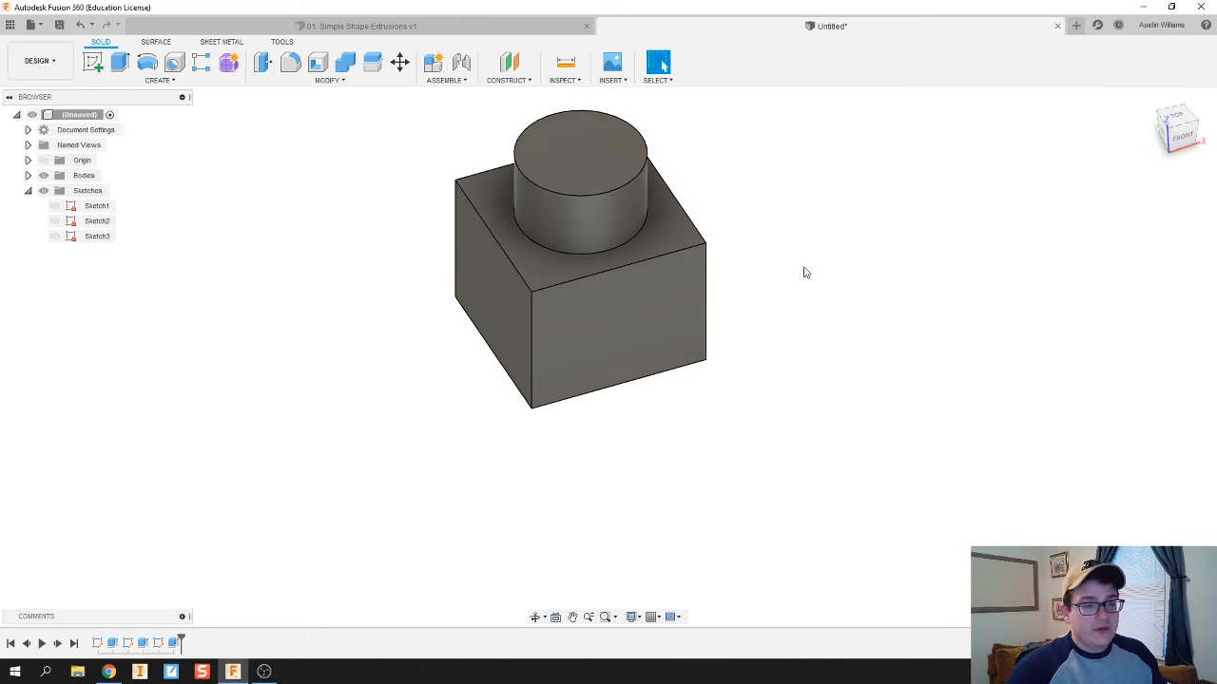
{"action": "middle_click_drag", "start_coordinate": [805, 272], "coordinate": [842, 291]}
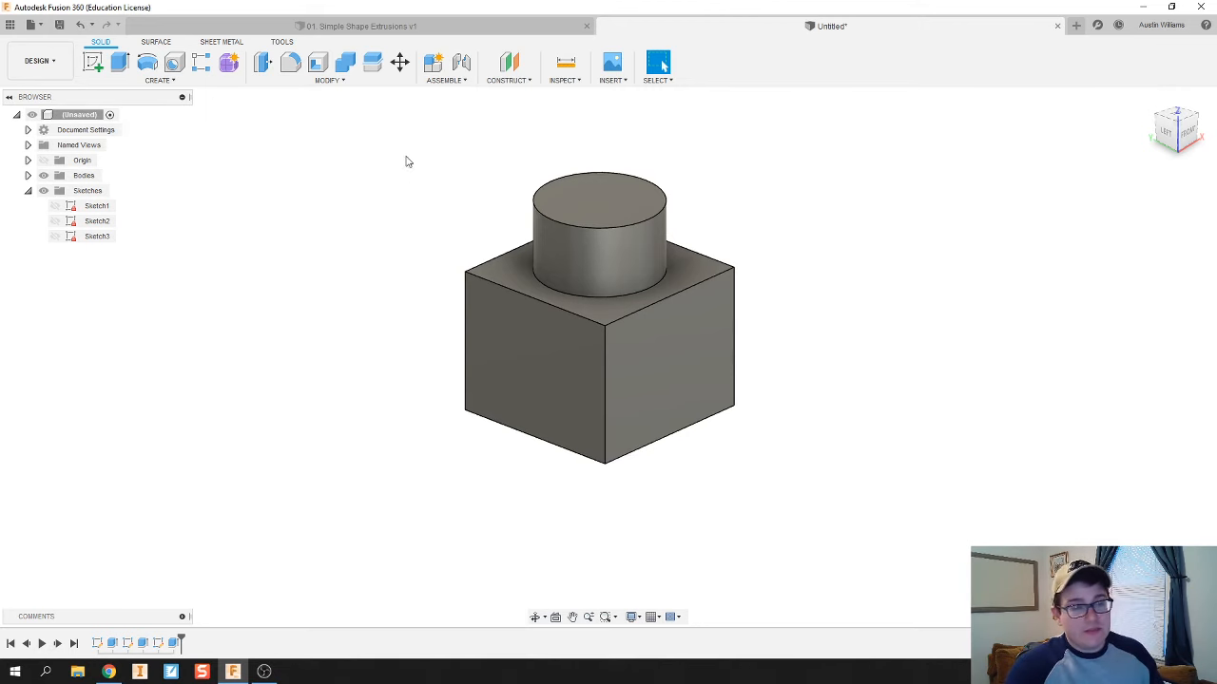
{"action": "left_click_drag", "start_coordinate": [395, 142], "coordinate": [822, 538]}
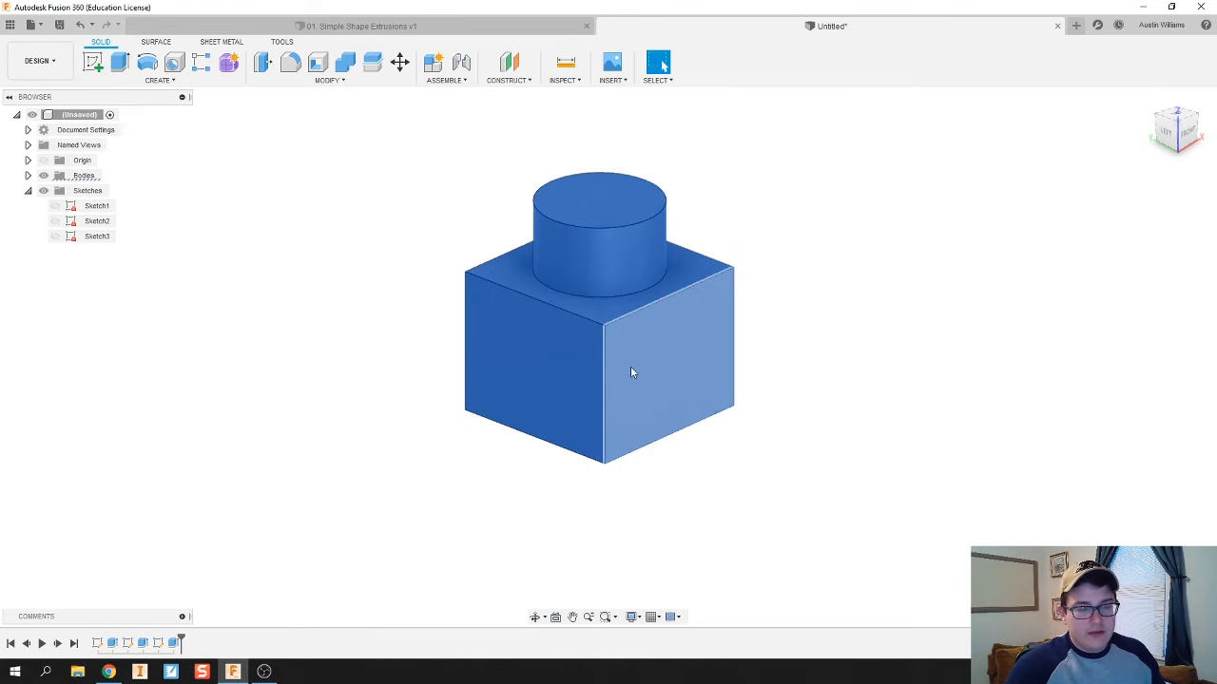
{"action": "right_click", "coordinate": [625, 333]}
{"action": "key", "text": "Escape"}
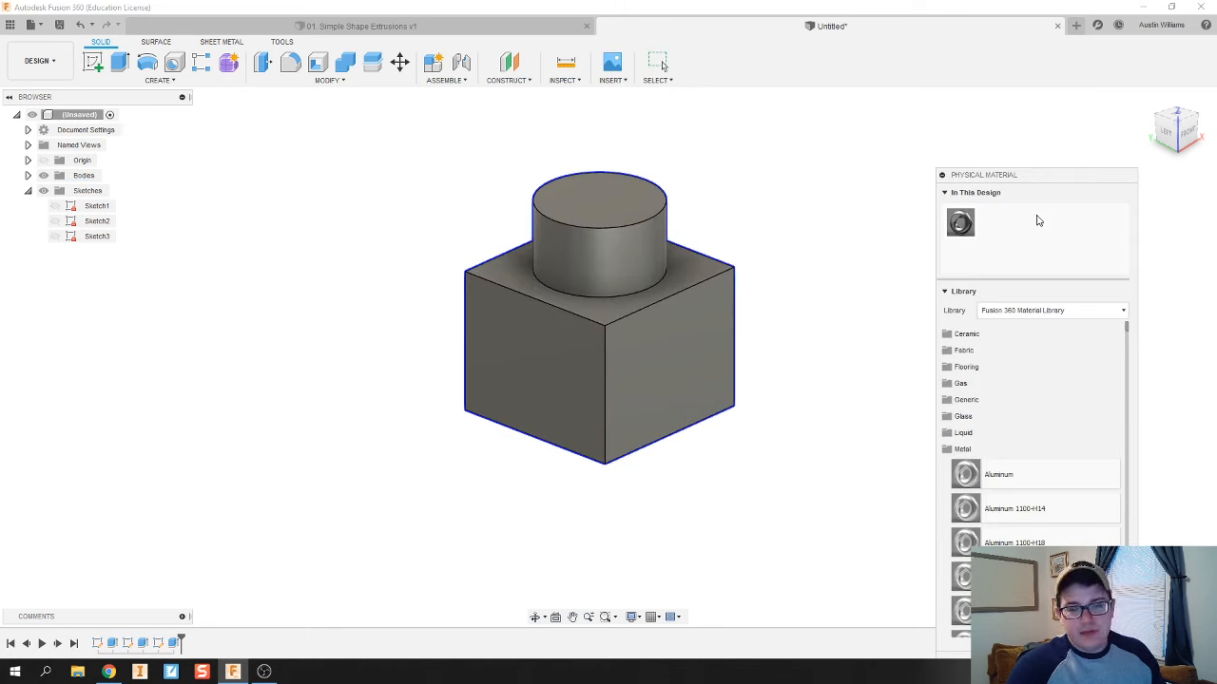
{"action": "left_click_drag", "start_coordinate": [1048, 179], "coordinate": [1120, 134]}
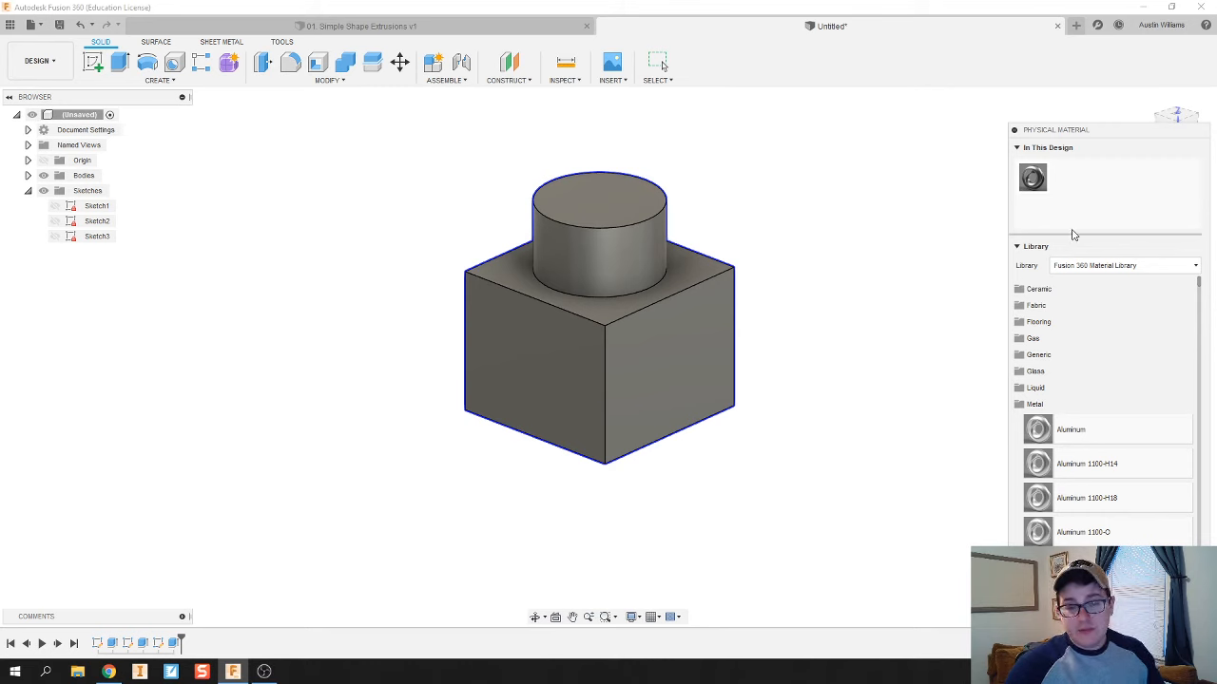
Step: Collapse the Metal, Misc, Plastic, Stone and Wood categories of the material library
{"action": "left_click", "coordinate": [1019, 405]}
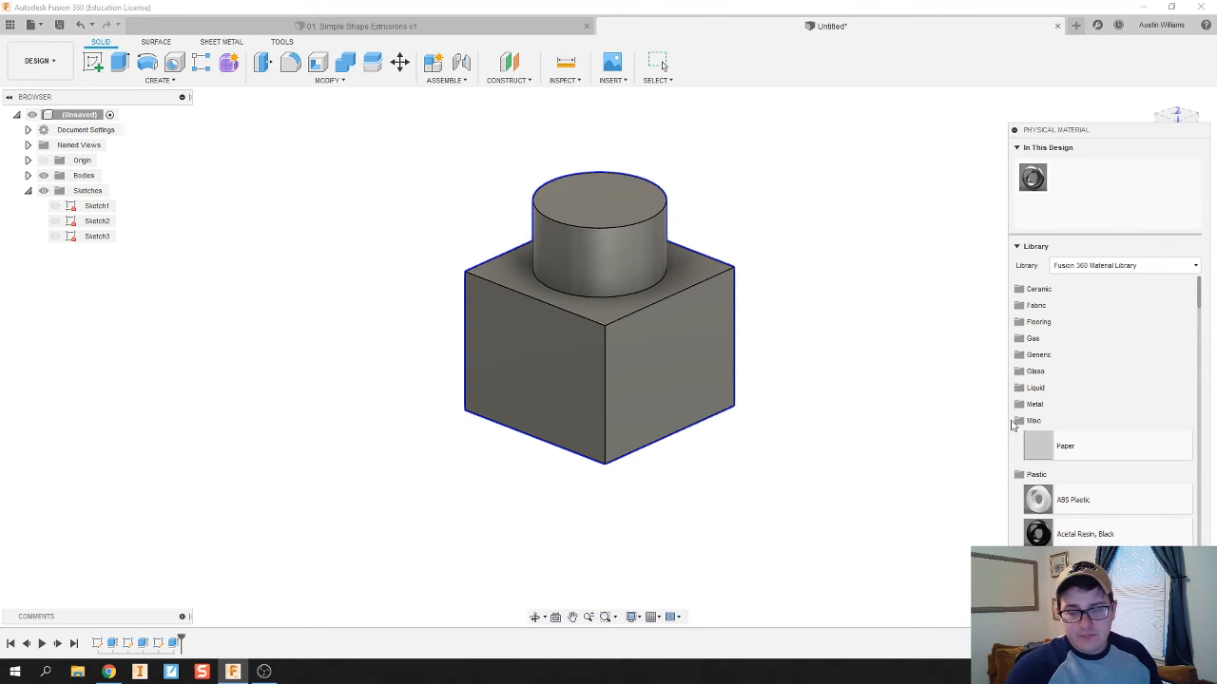
{"action": "left_click", "coordinate": [1019, 421]}
{"action": "left_click", "coordinate": [1019, 437]}
{"action": "left_click", "coordinate": [1019, 453]}
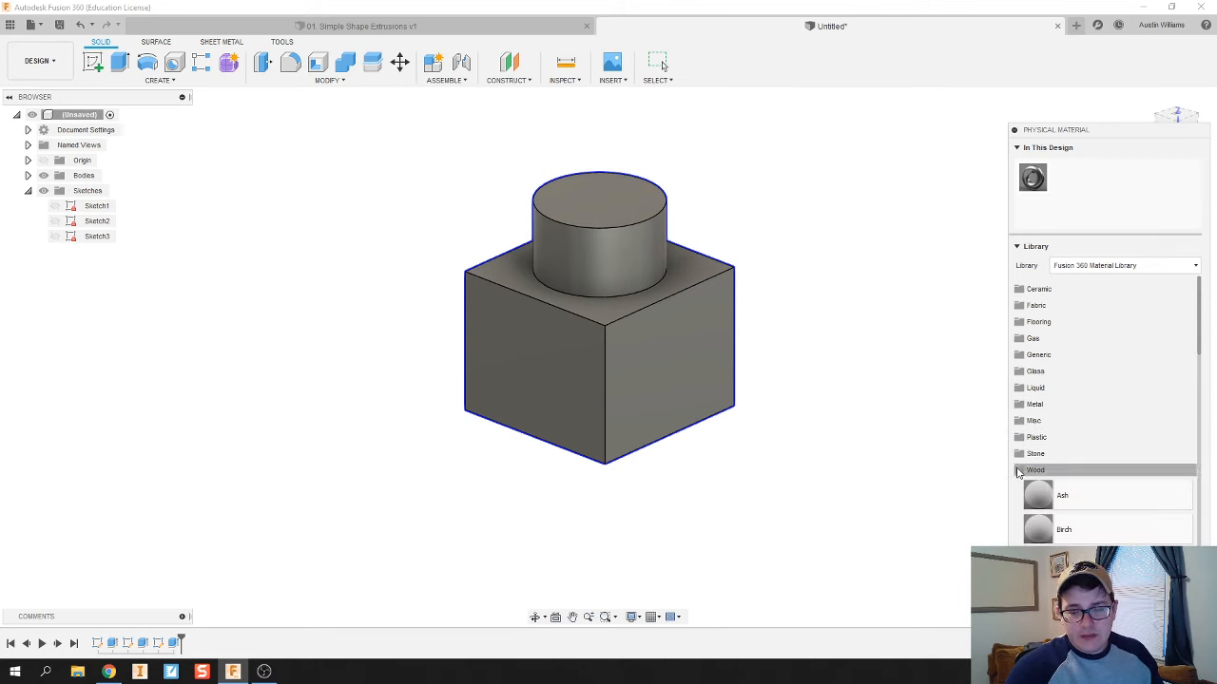
{"action": "left_click", "coordinate": [1019, 470]}
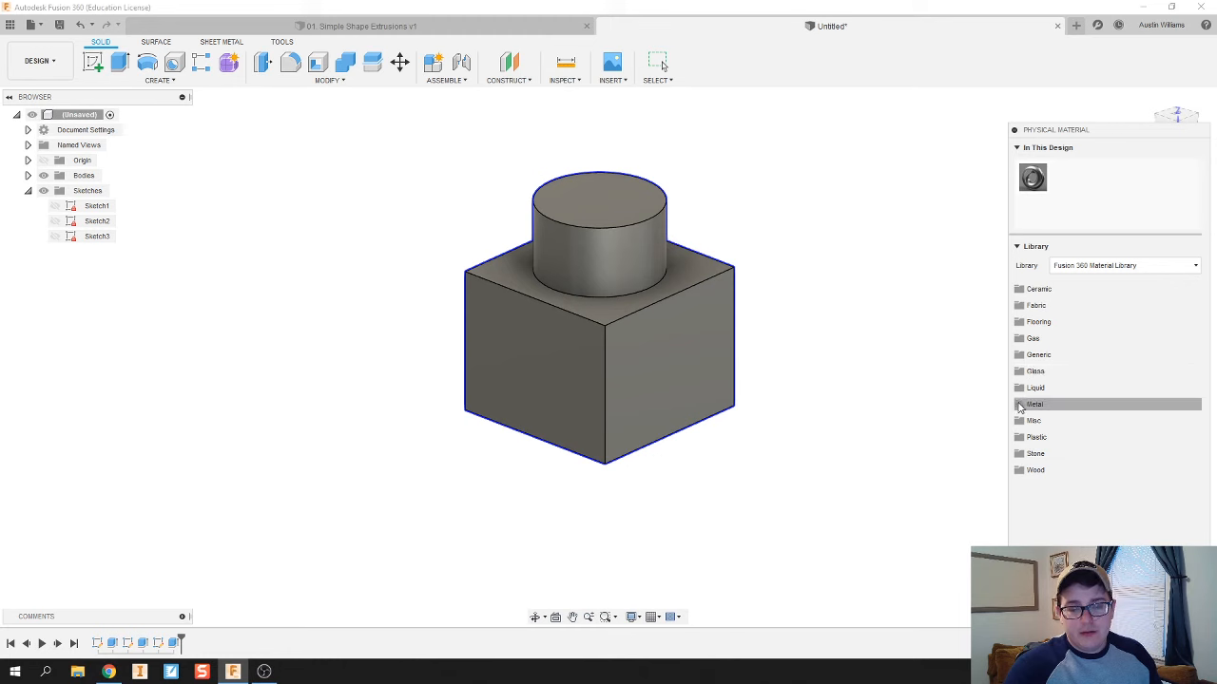
Step: Apply the Pine wood material to the body and close the material library
{"action": "left_click", "coordinate": [1023, 469]}
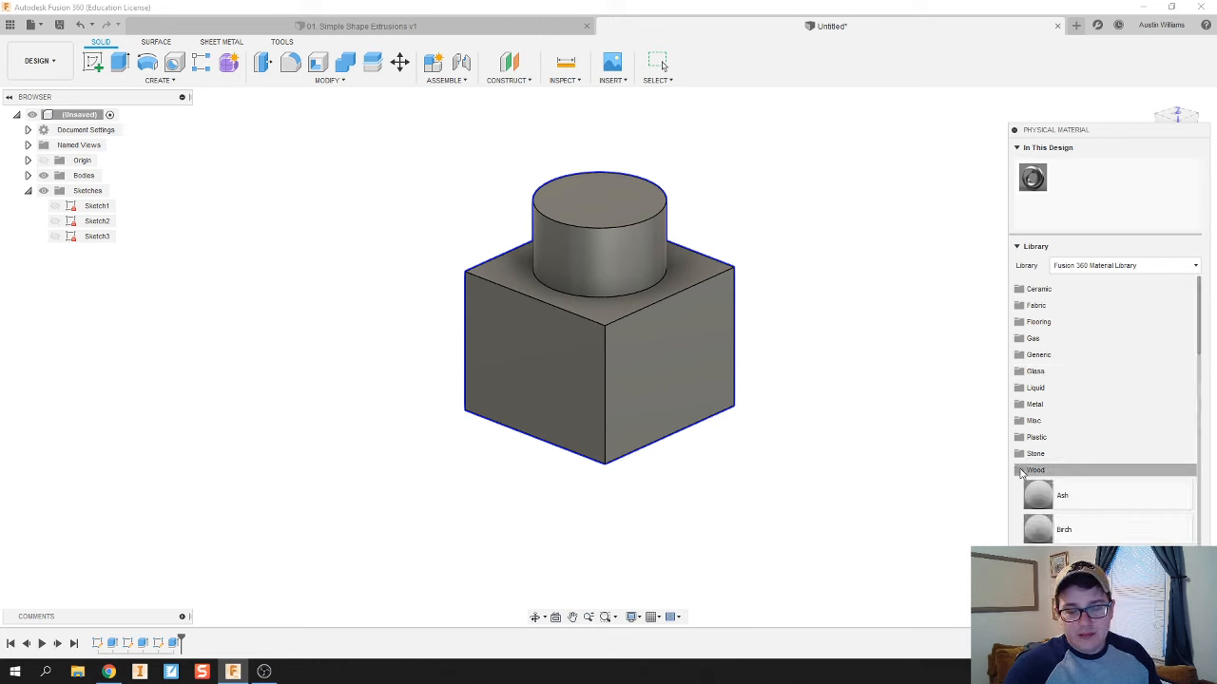
{"action": "scroll", "coordinate": [1036, 471], "scroll_direction": "down", "scroll_amount": 8}
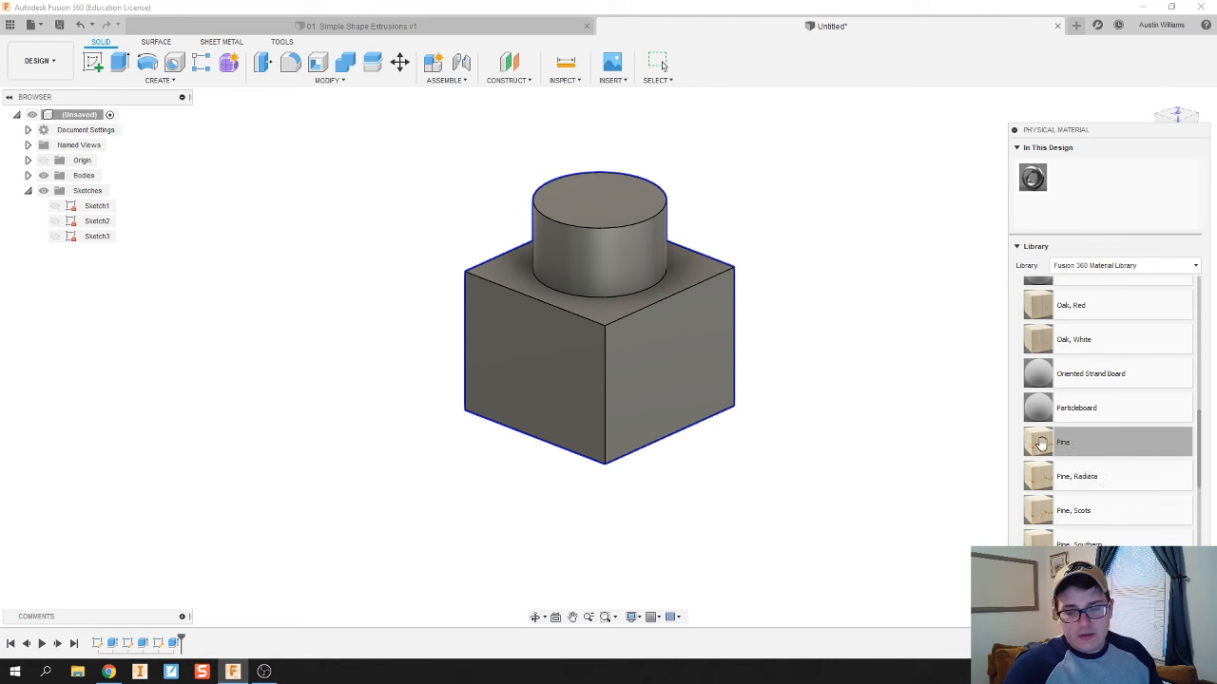
{"action": "left_click_drag", "start_coordinate": [1013, 458], "coordinate": [623, 272]}
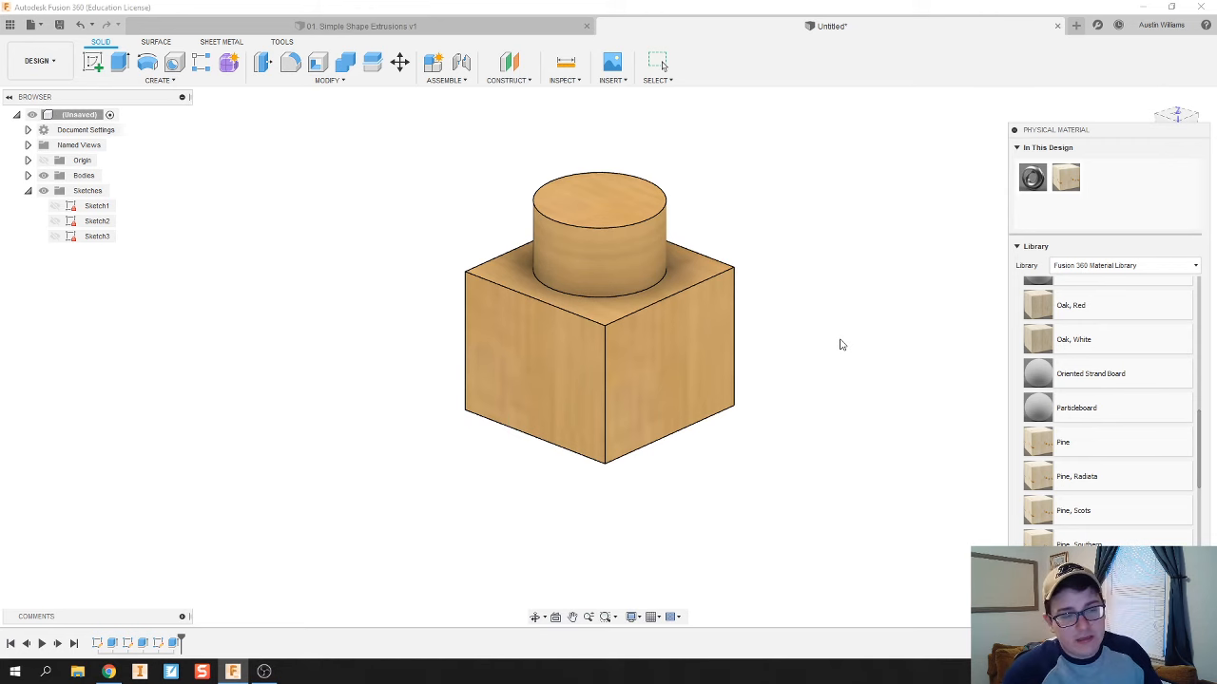
{"action": "left_click", "coordinate": [1013, 133]}
{"action": "left_click", "coordinate": [1014, 135]}
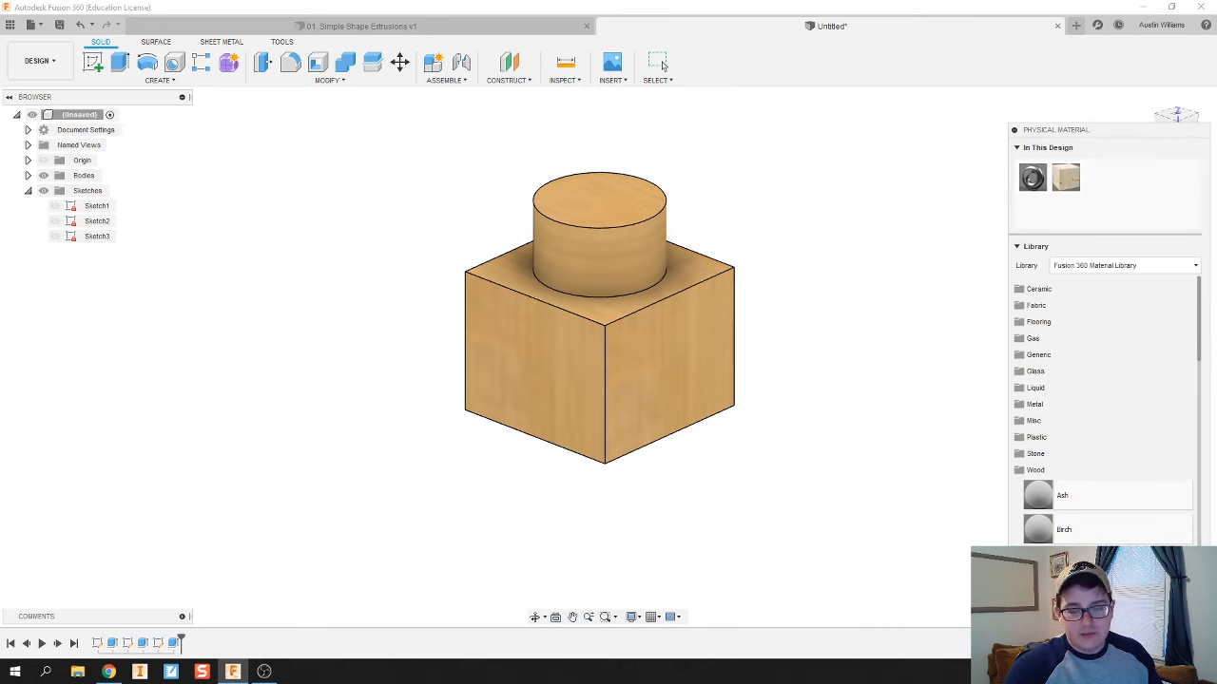
{"action": "left_click", "coordinate": [662, 65]}
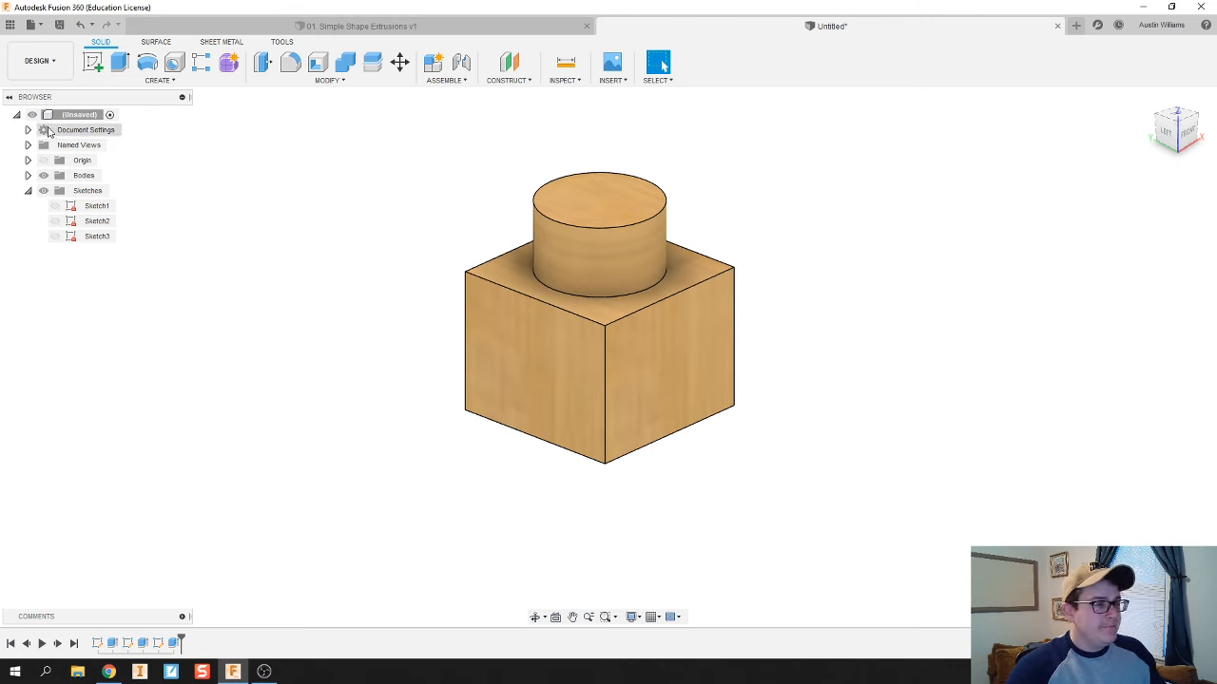
Step: Examine the origin planes, the body and the sketches listed in the design's browser tree
{"action": "left_click", "coordinate": [28, 191]}
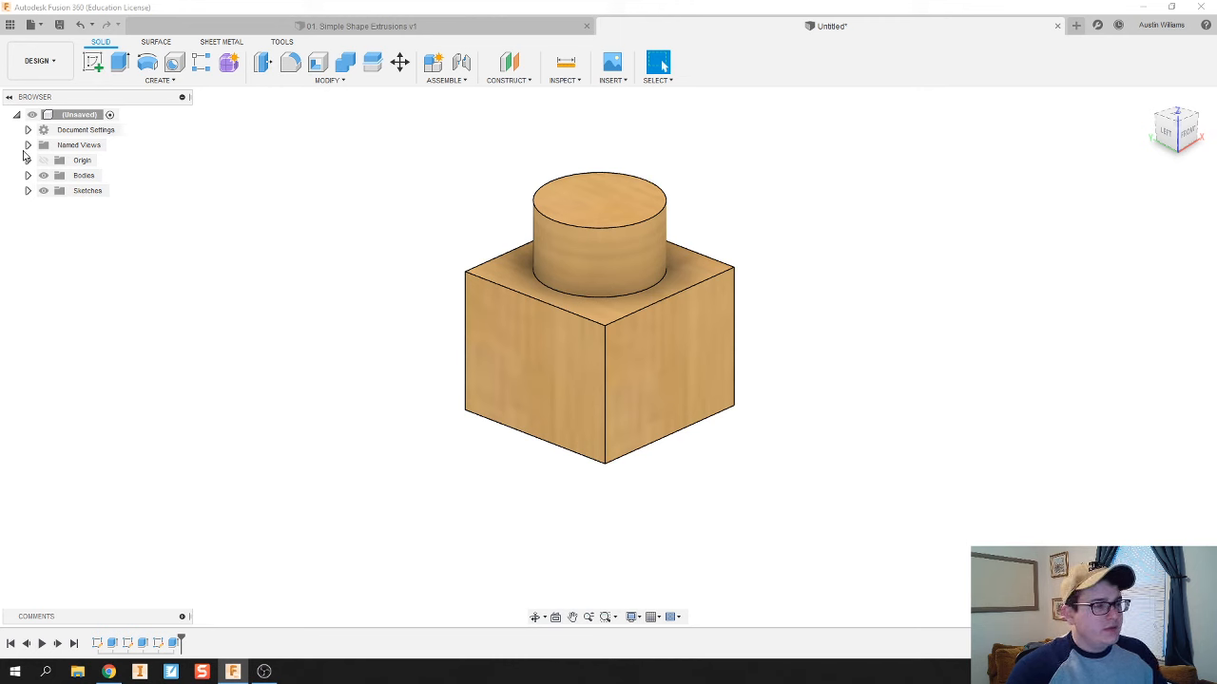
{"action": "left_click", "coordinate": [28, 159]}
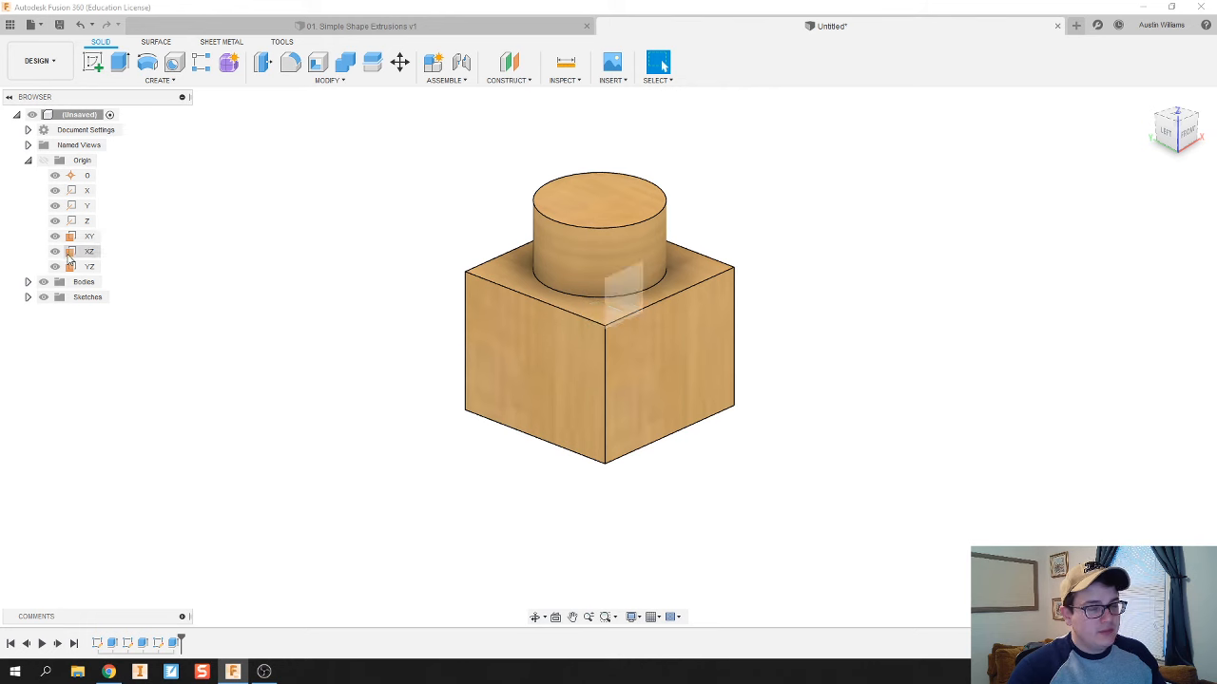
{"action": "left_click", "coordinate": [63, 237]}
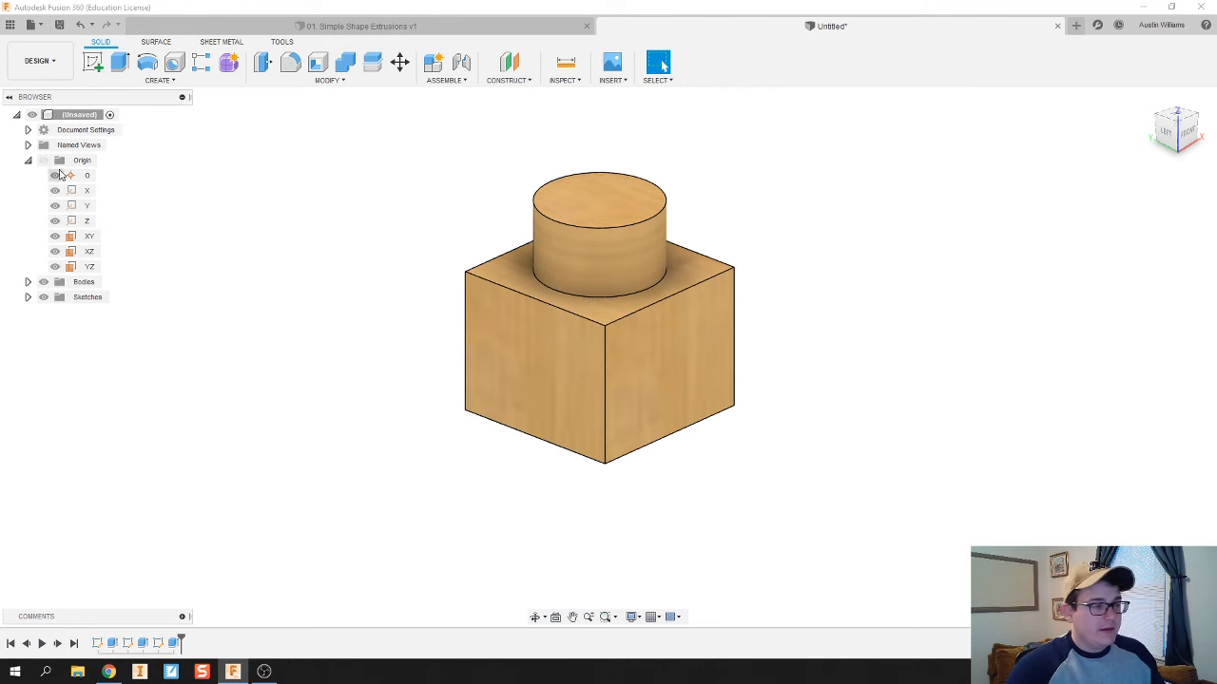
{"action": "left_click", "coordinate": [28, 160]}
{"action": "left_click", "coordinate": [28, 177]}
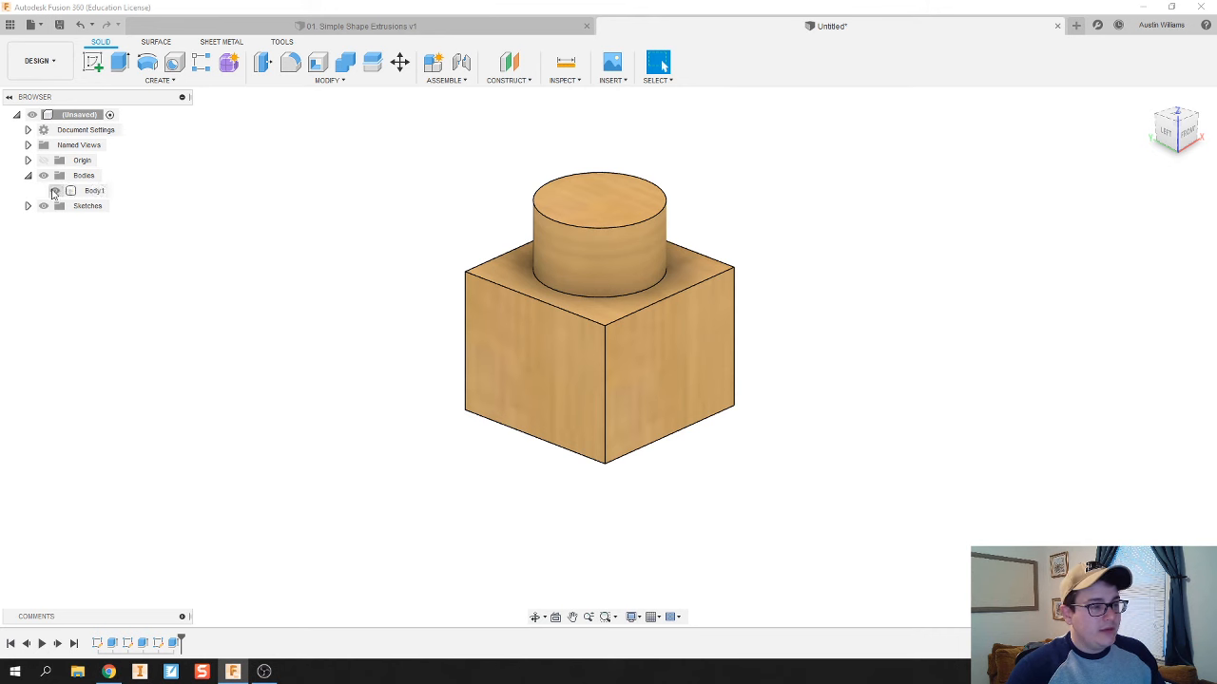
{"action": "left_click", "coordinate": [72, 191]}
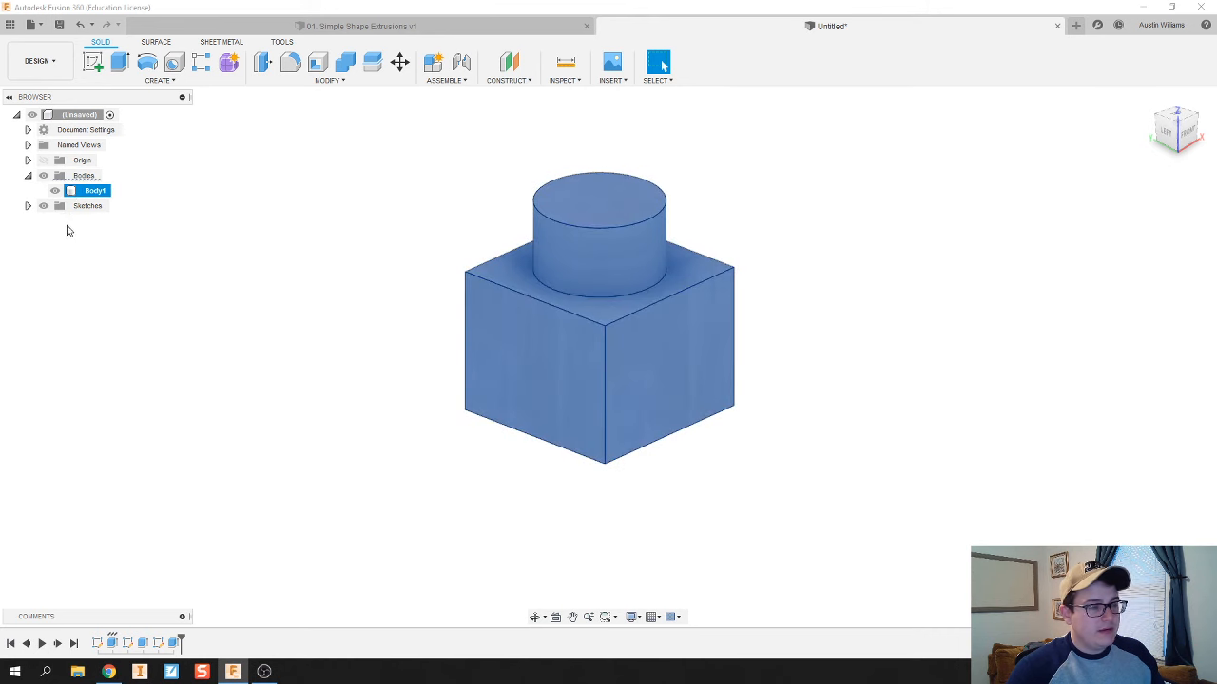
{"action": "left_click", "coordinate": [27, 176]}
{"action": "left_click", "coordinate": [28, 191]}
{"action": "left_click", "coordinate": [99, 235]}
{"action": "left_click", "coordinate": [150, 238]}
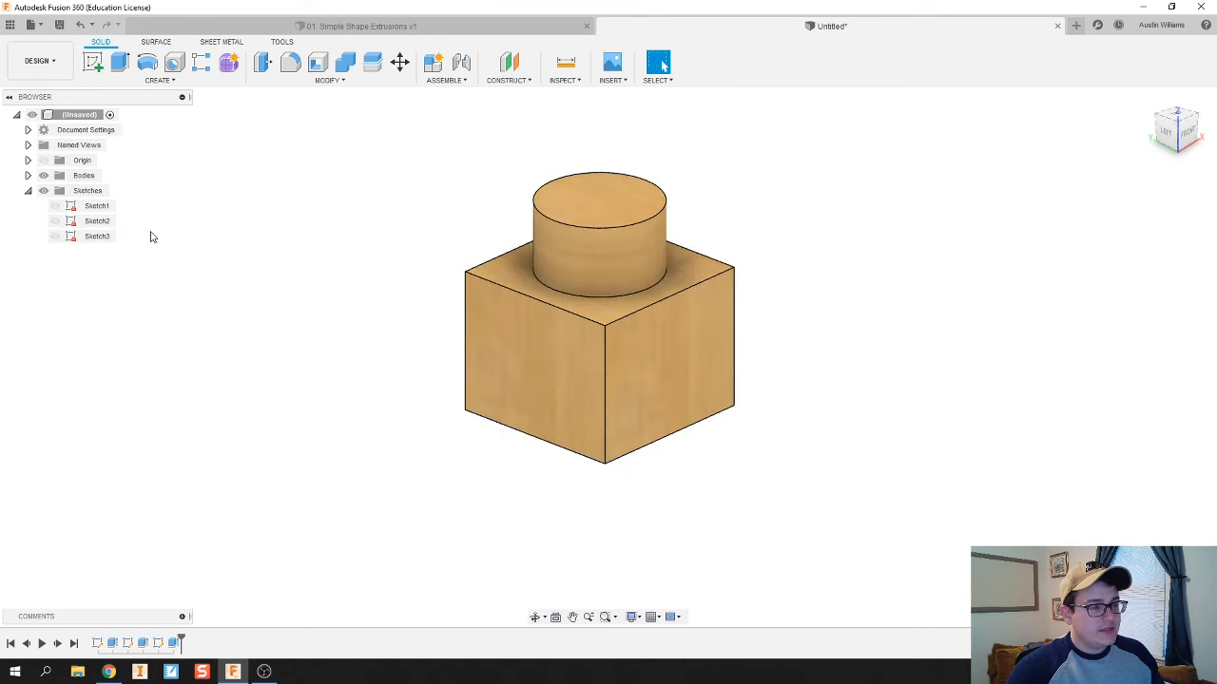
{"action": "left_click", "coordinate": [67, 208]}
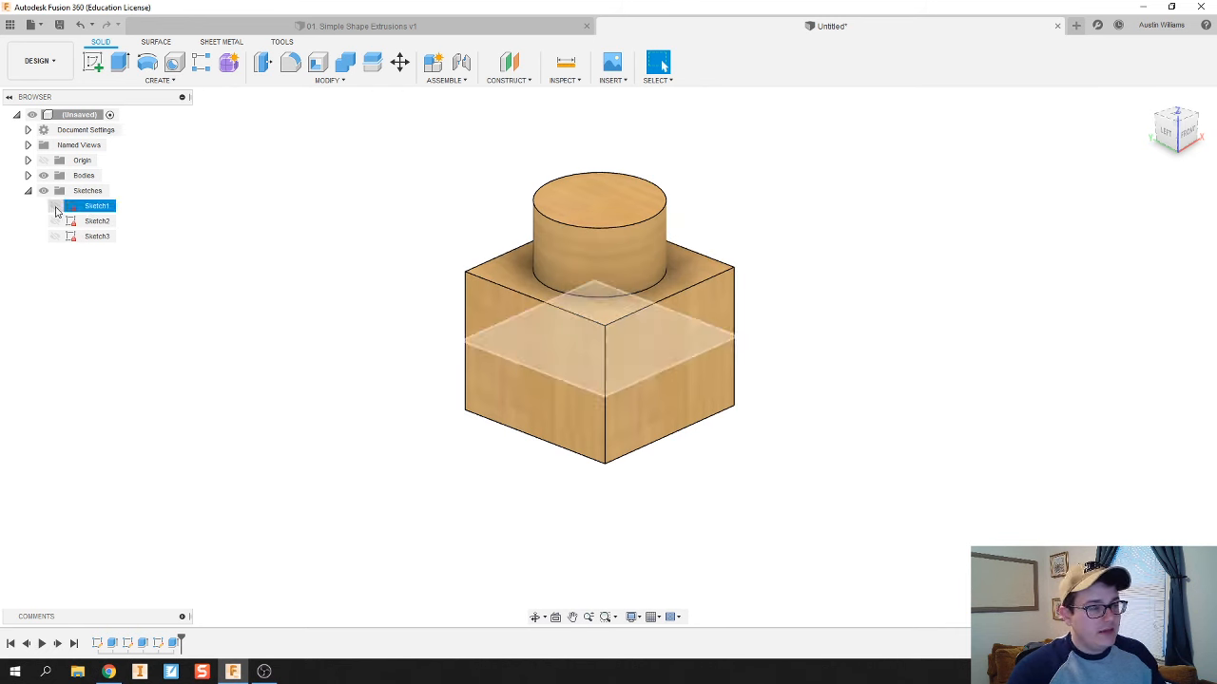
{"action": "left_click", "coordinate": [59, 222]}
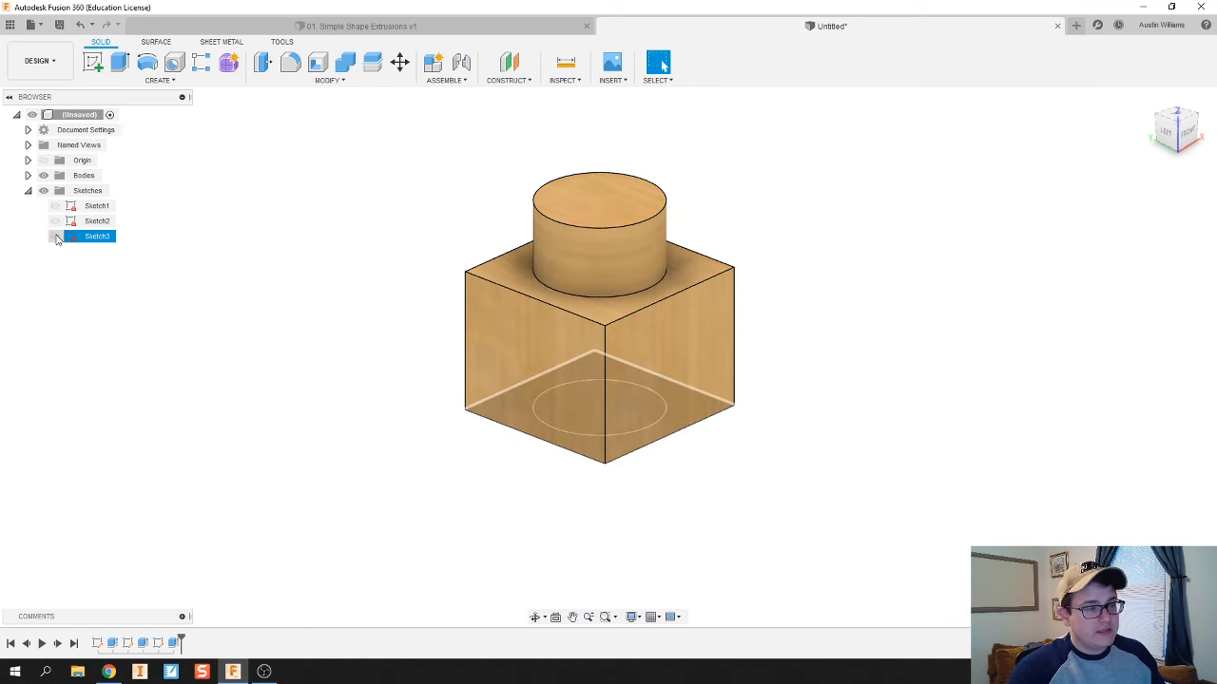
Step: Toggle the visibility of the bottom-face circle sketch on and off several times, leaving it shown
{"action": "left_click", "coordinate": [54, 237]}
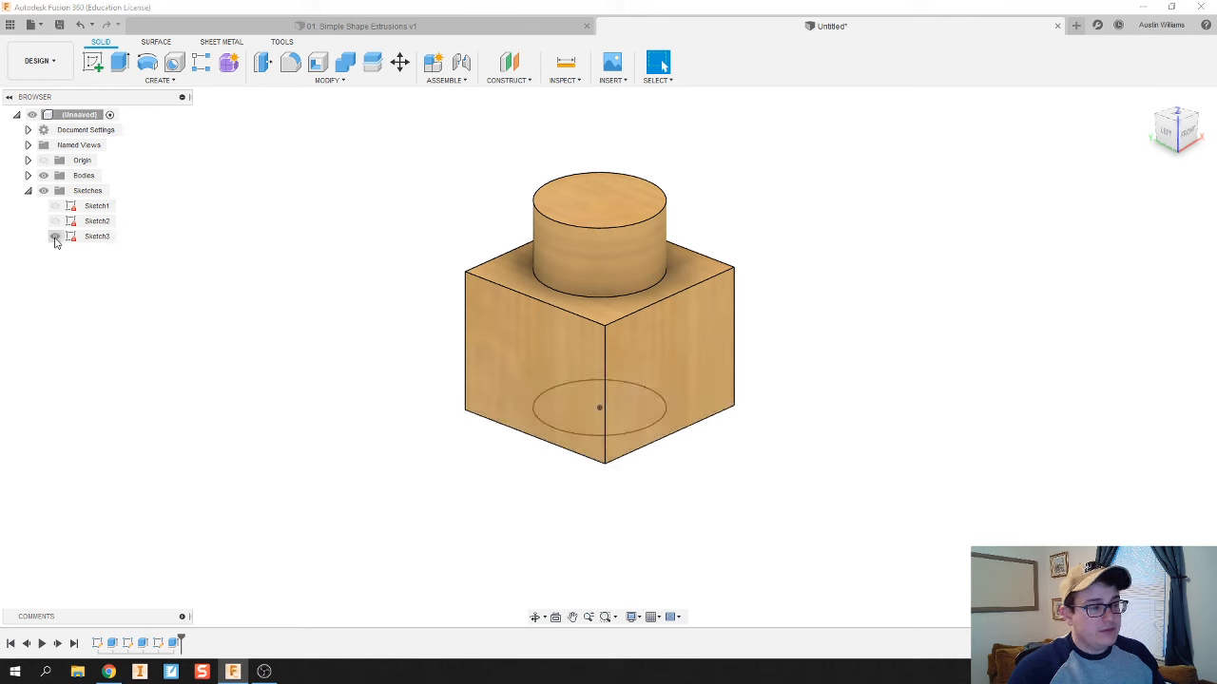
{"action": "left_click", "coordinate": [54, 238]}
{"action": "left_click", "coordinate": [54, 238]}
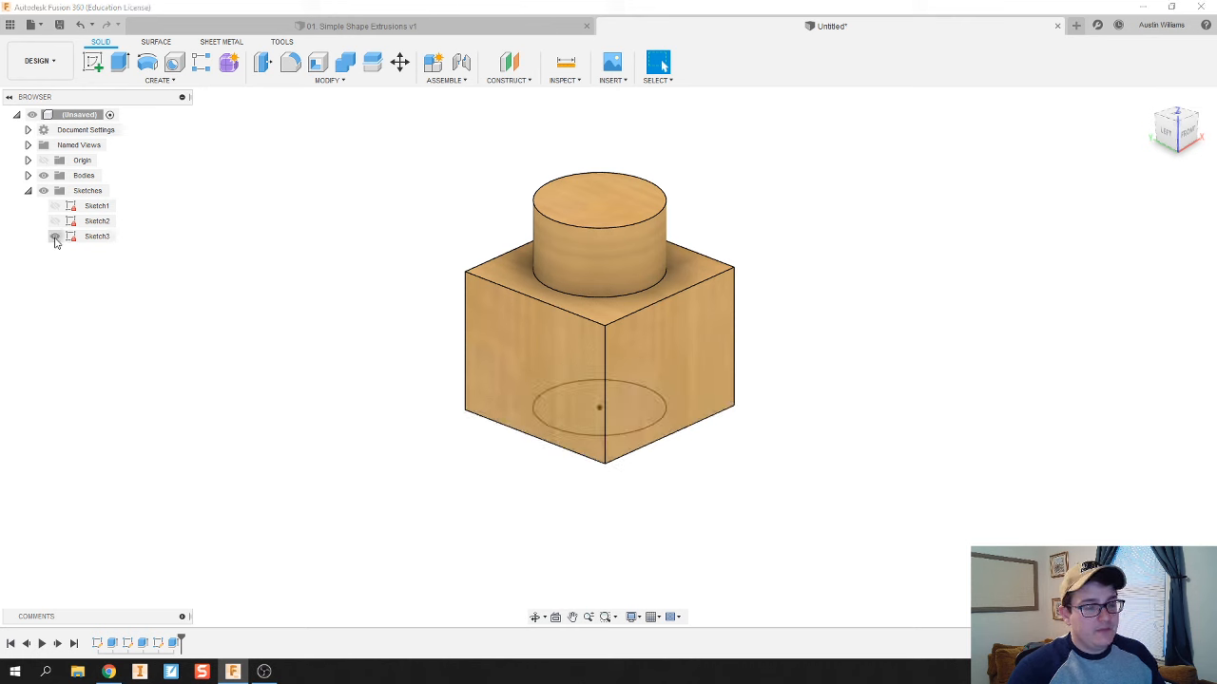
{"action": "left_click", "coordinate": [54, 238]}
{"action": "left_click", "coordinate": [54, 238]}
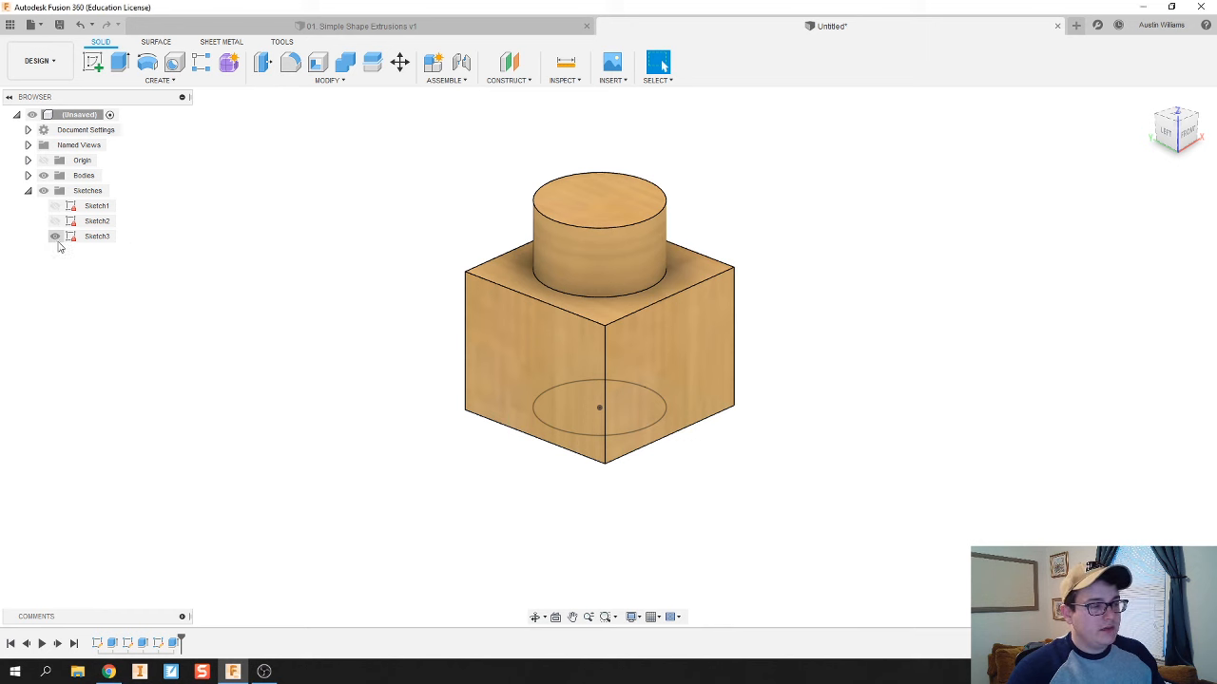
{"action": "left_click", "coordinate": [54, 236]}
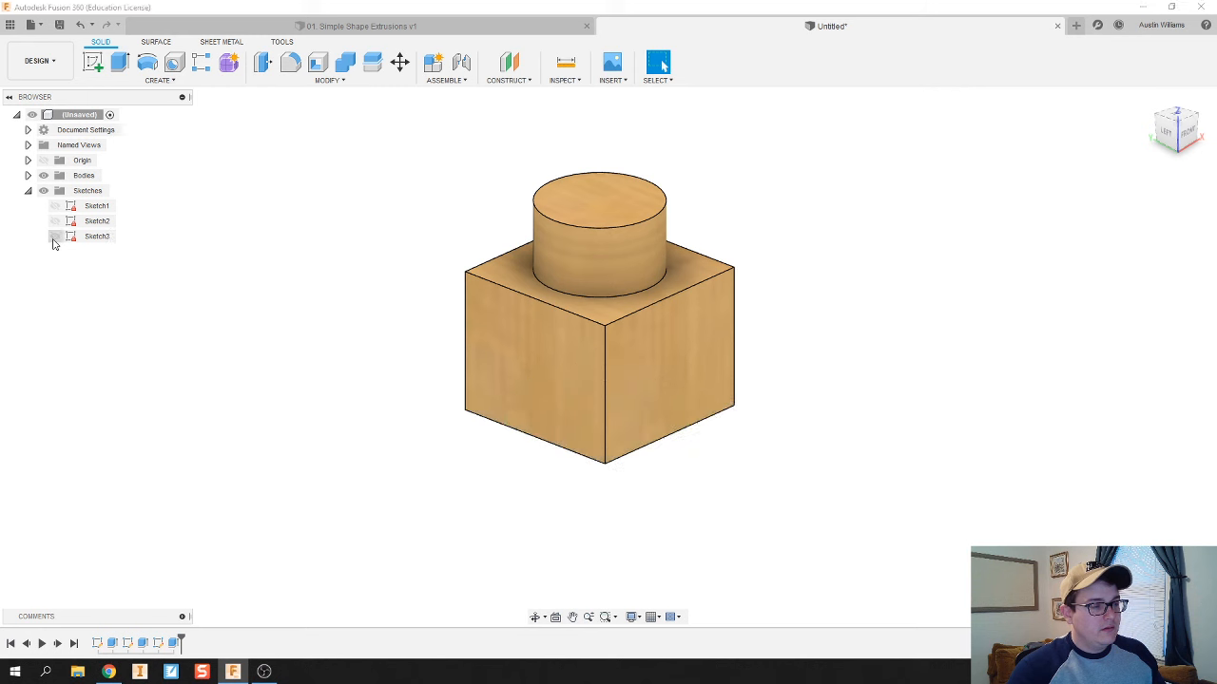
{"action": "left_click", "coordinate": [54, 236]}
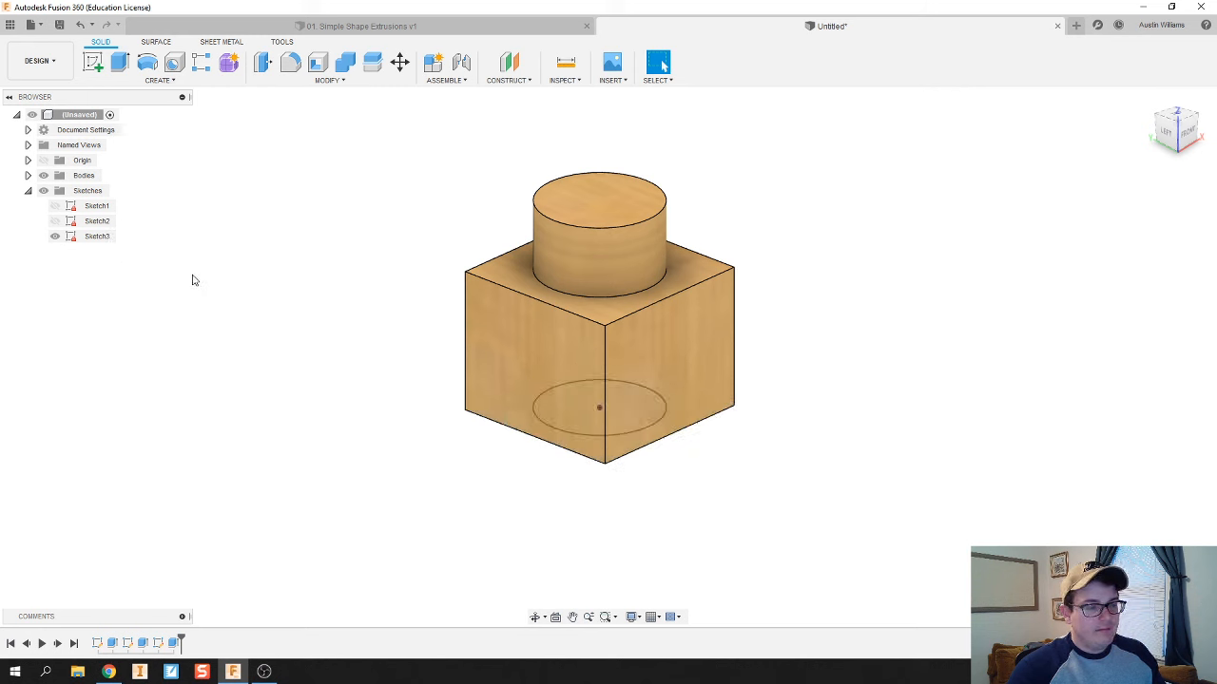